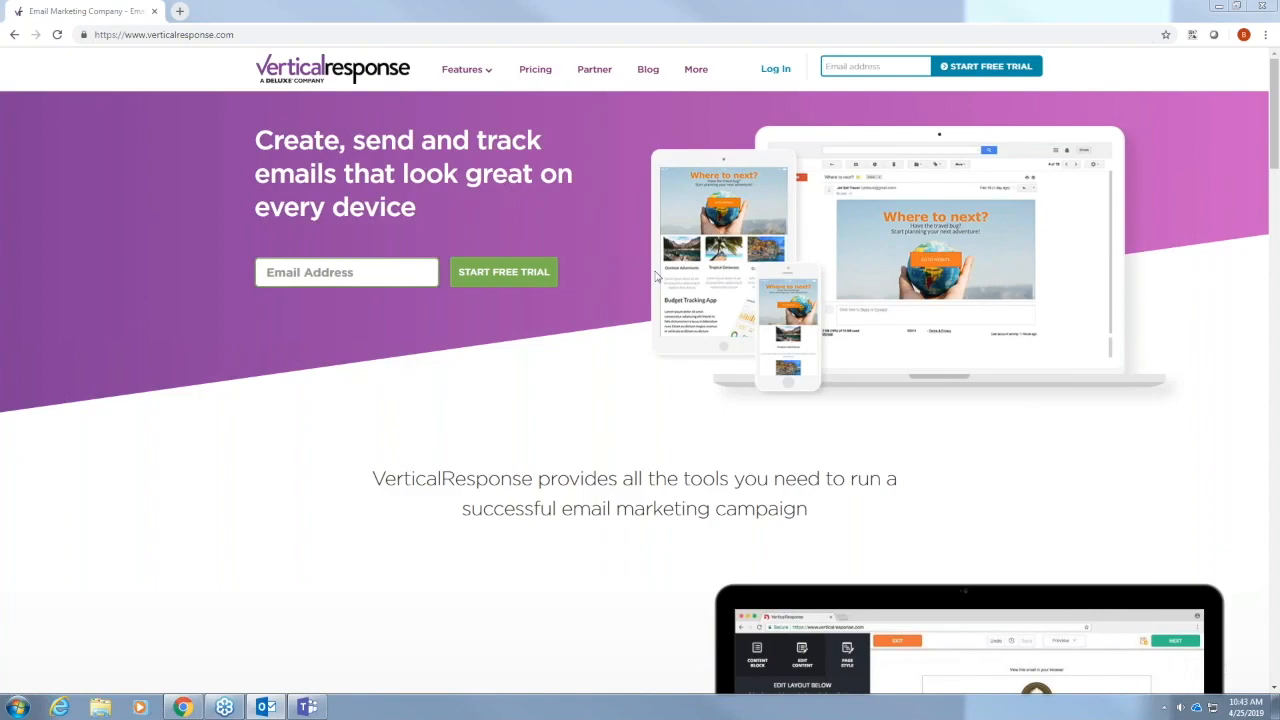
- Sign in to the VerticalResponse account with the saved credentials
click(776, 69)
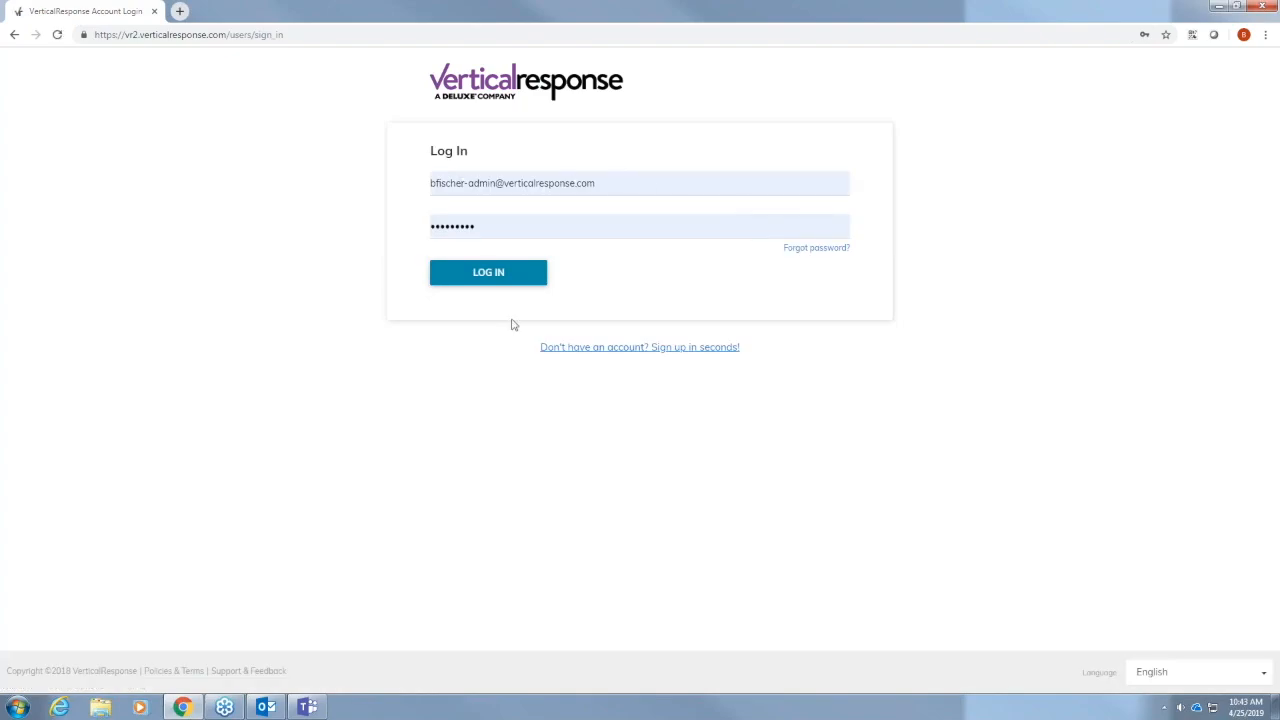
click(525, 278)
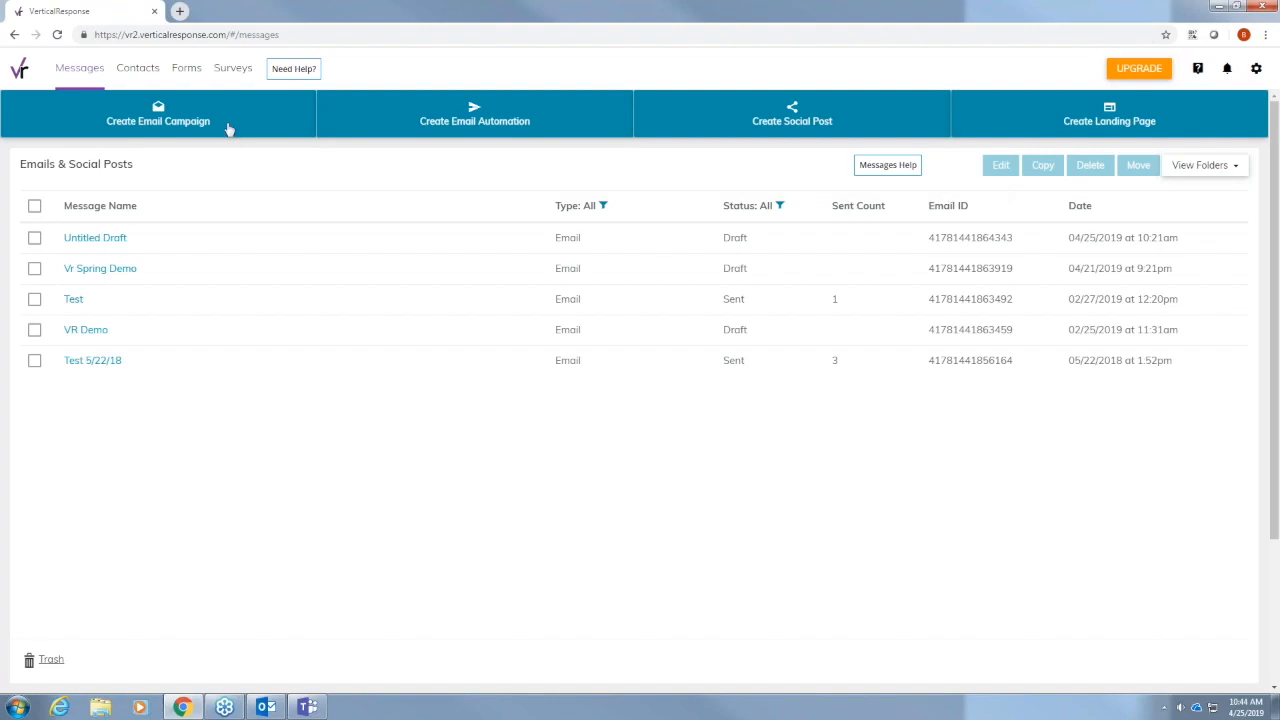
- Browse the Contacts lists, the Forms pop-up gallery, and land on the Surveys list
click(145, 68)
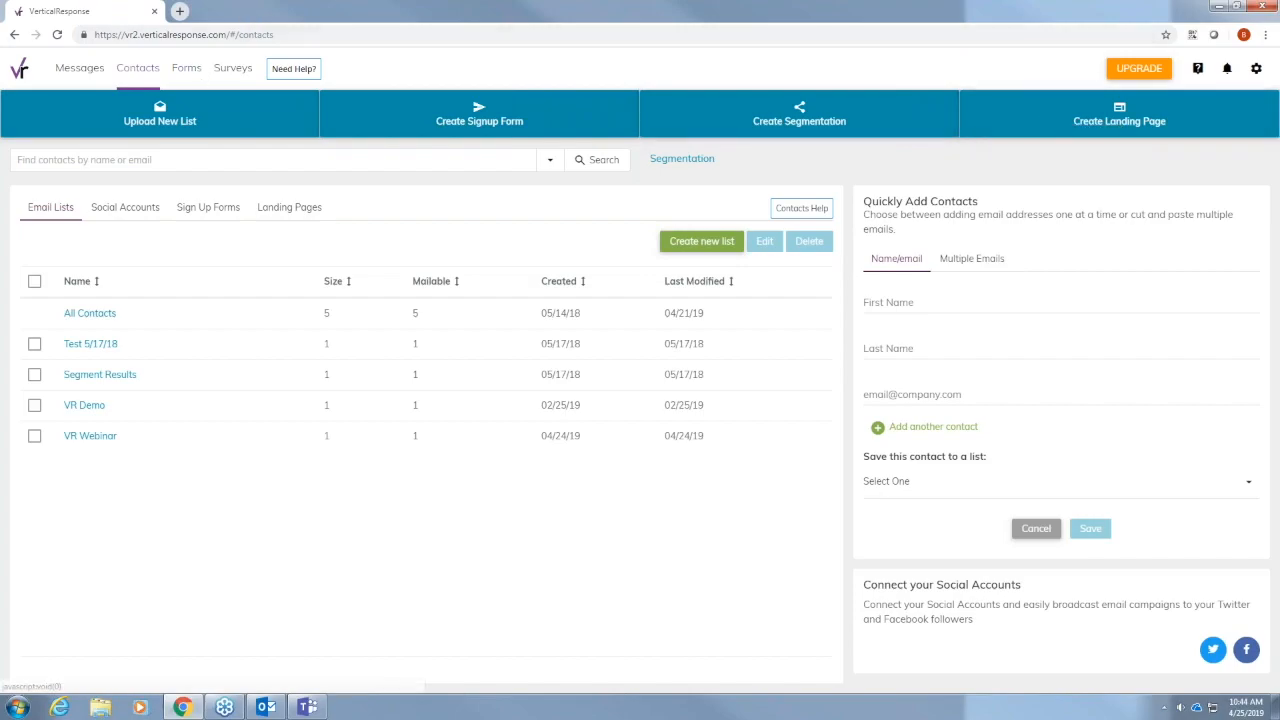
click(186, 68)
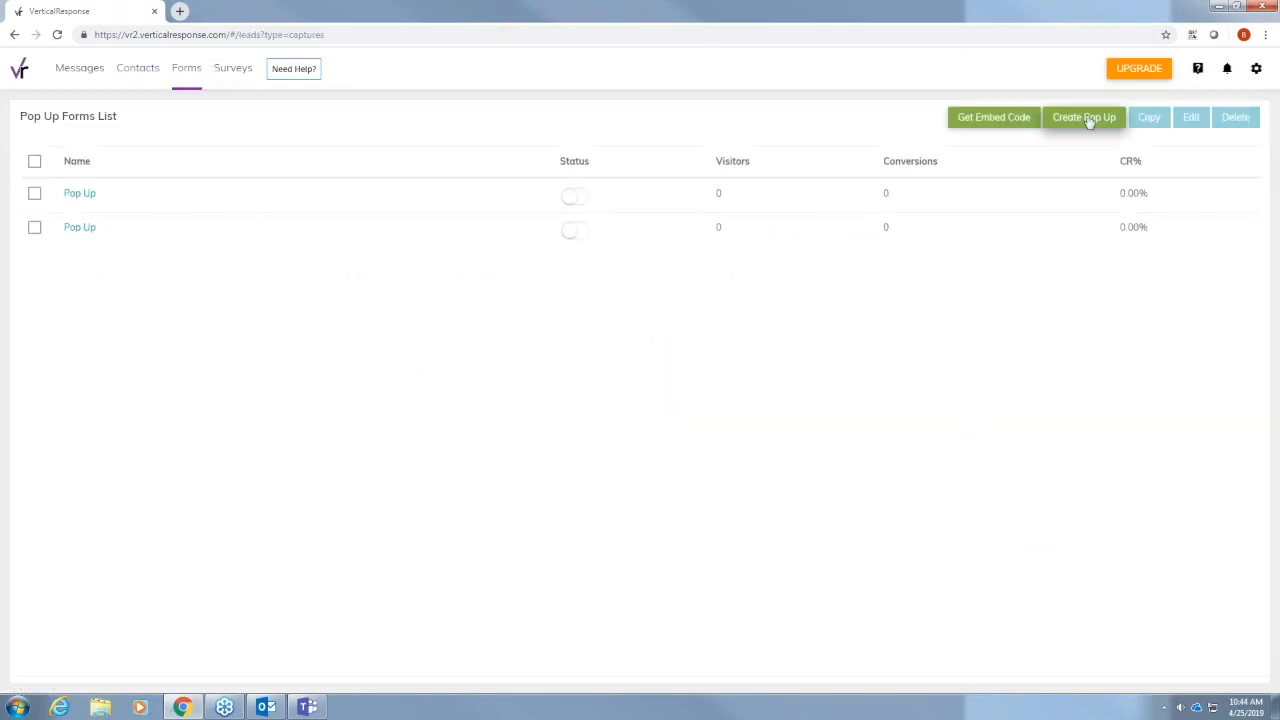
click(1084, 117)
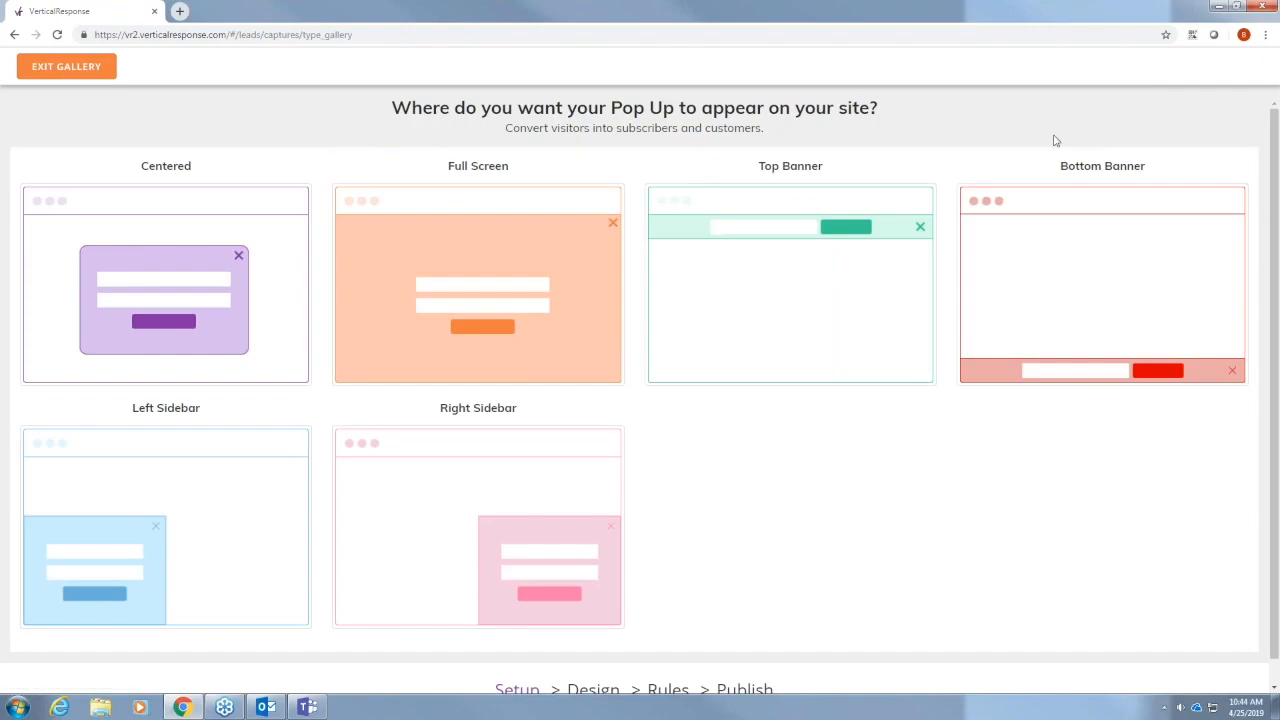
click(66, 66)
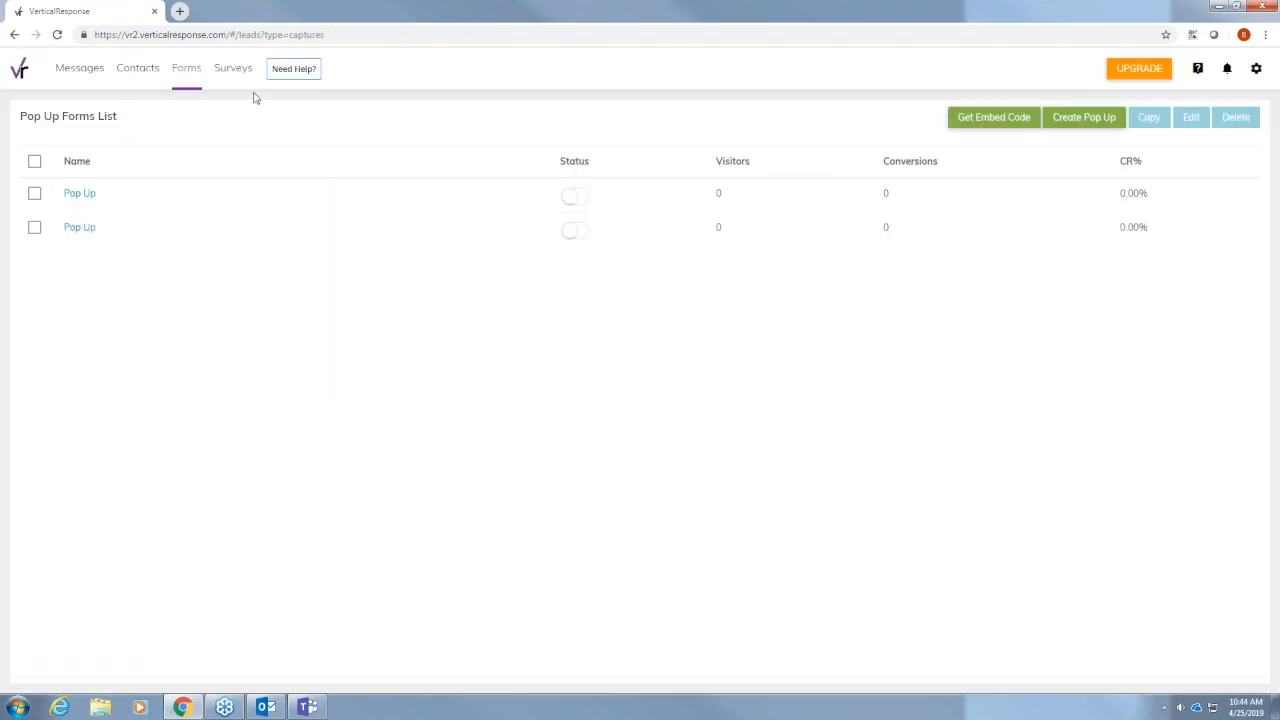
click(233, 68)
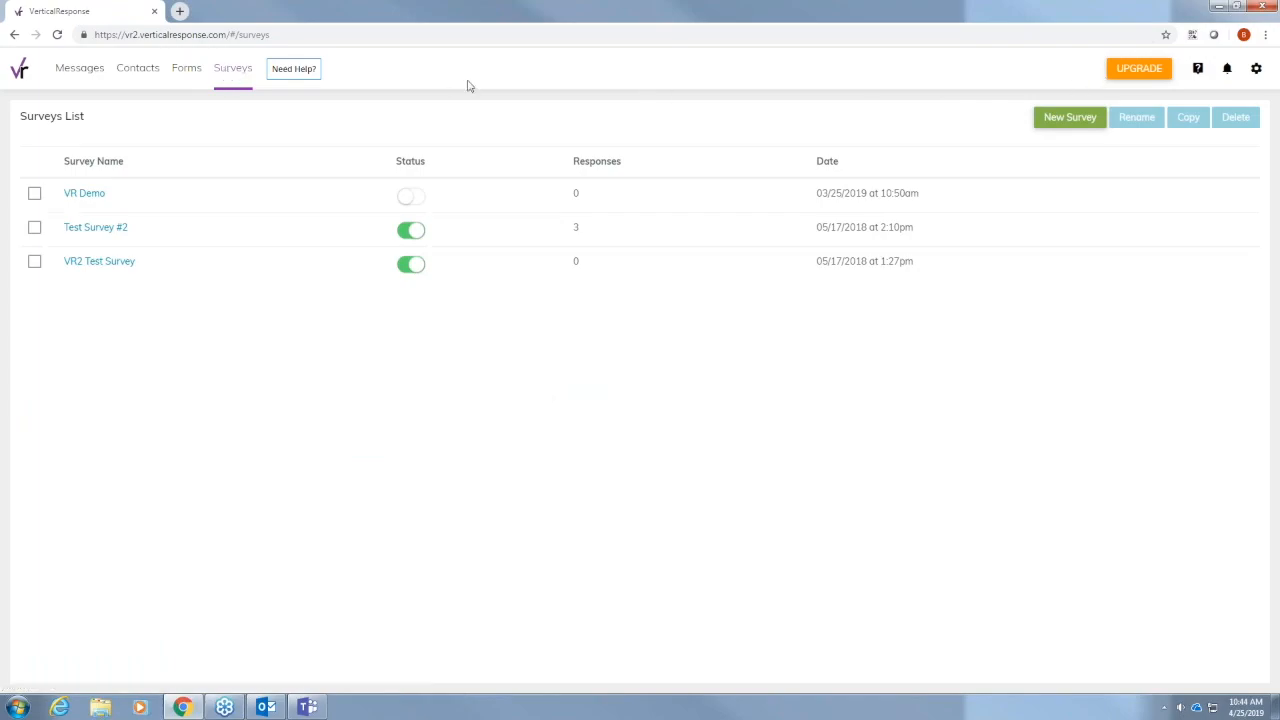
click(294, 69)
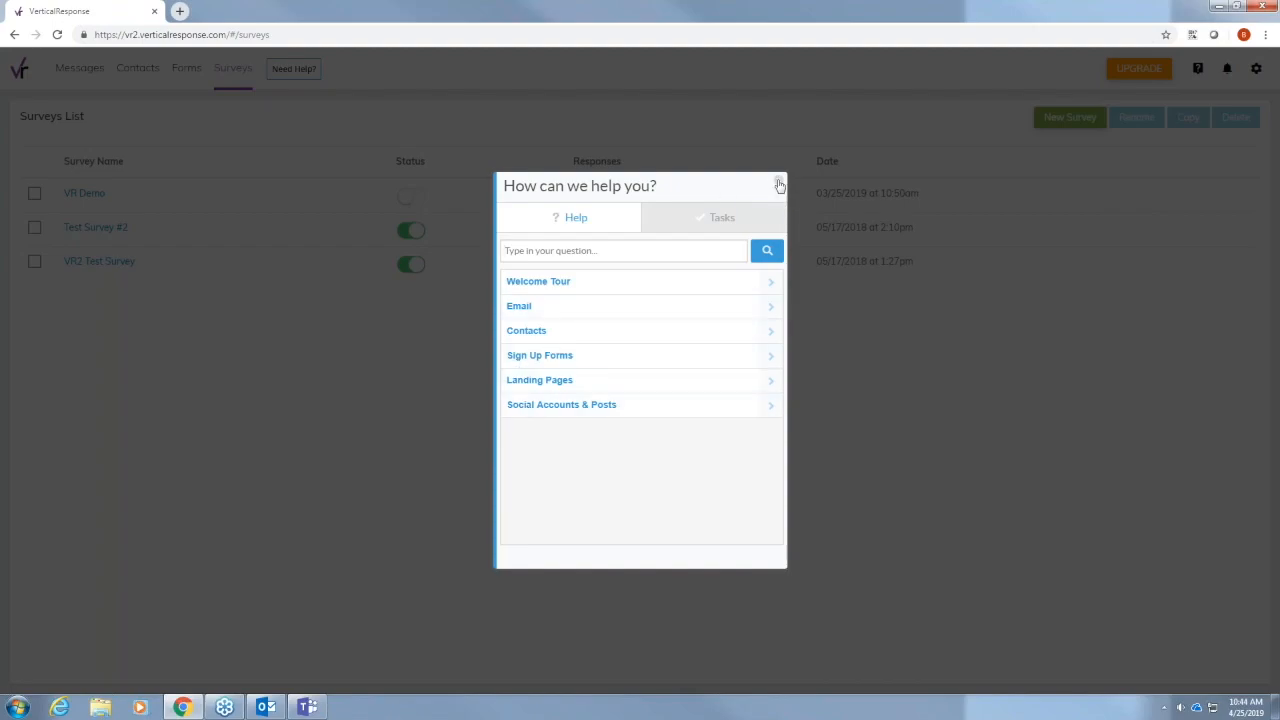
click(780, 185)
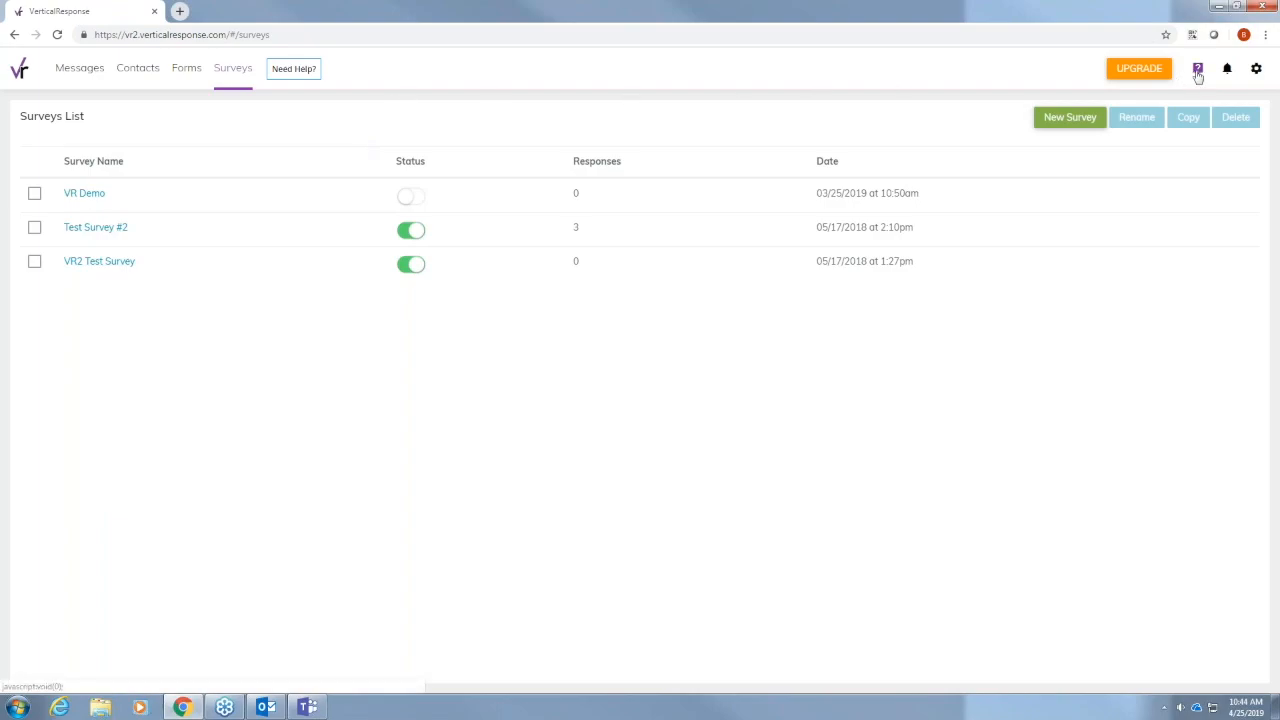
click(1198, 70)
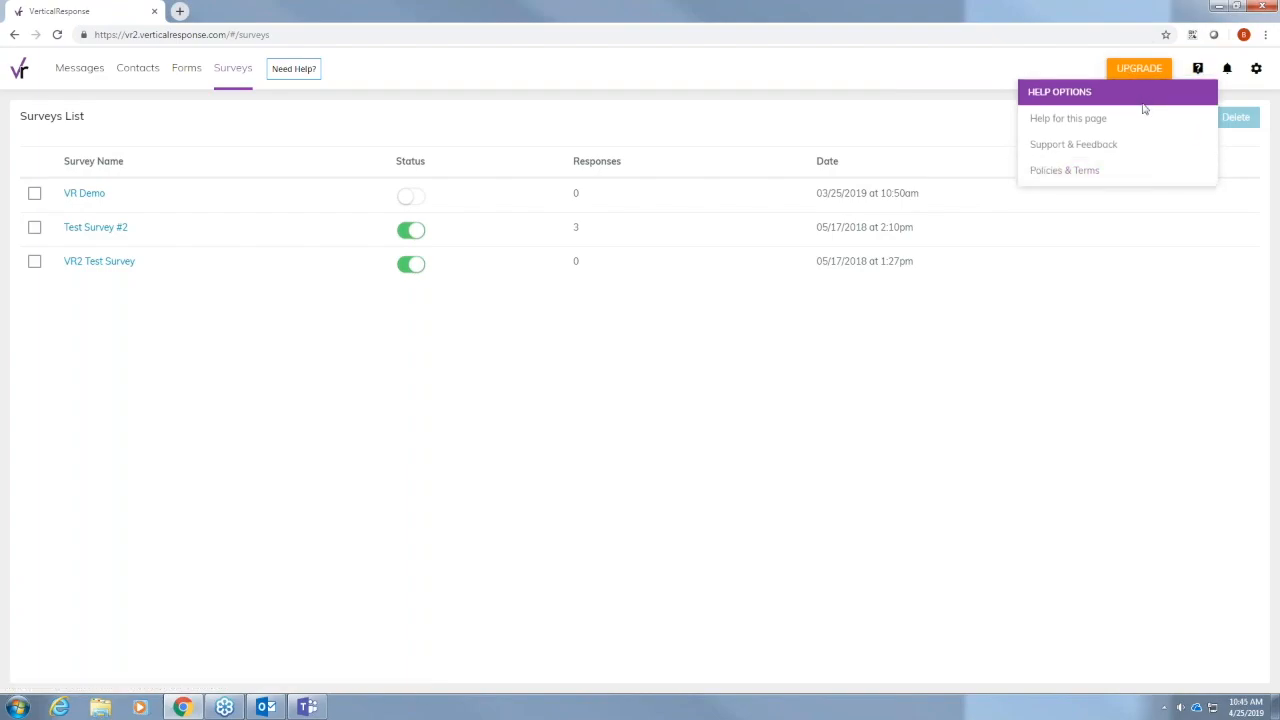
click(1182, 370)
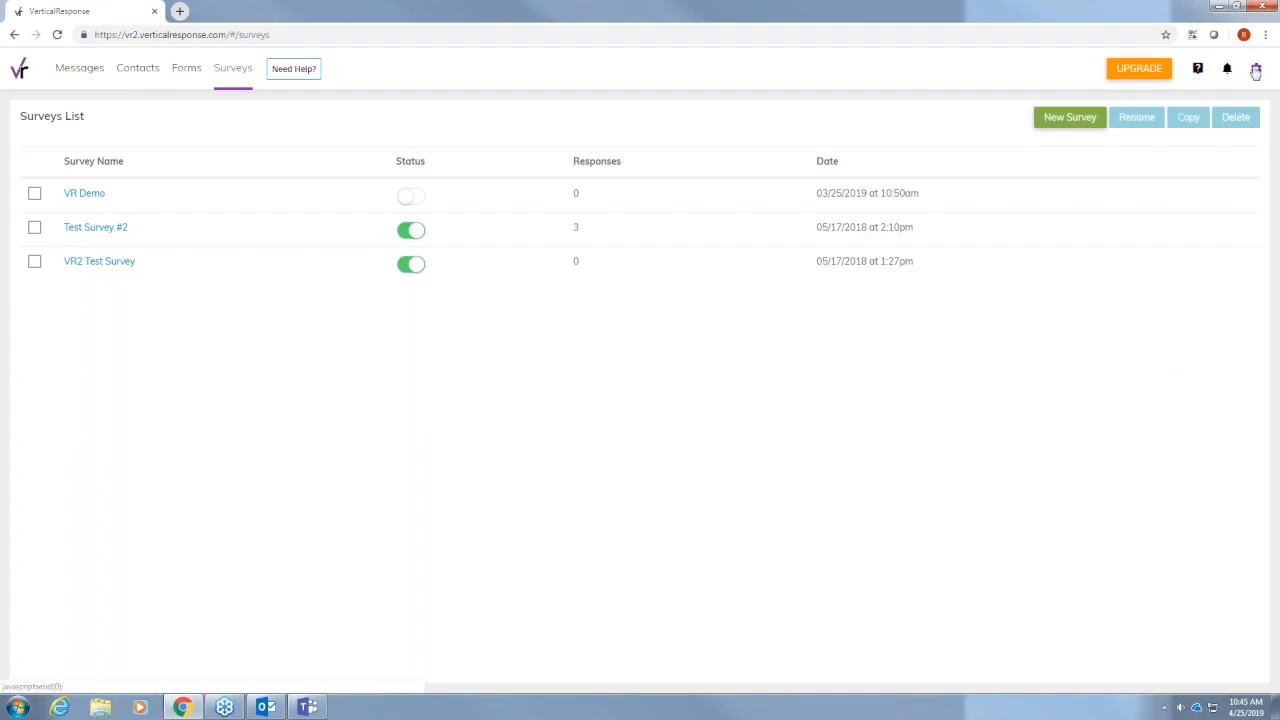
click(1256, 70)
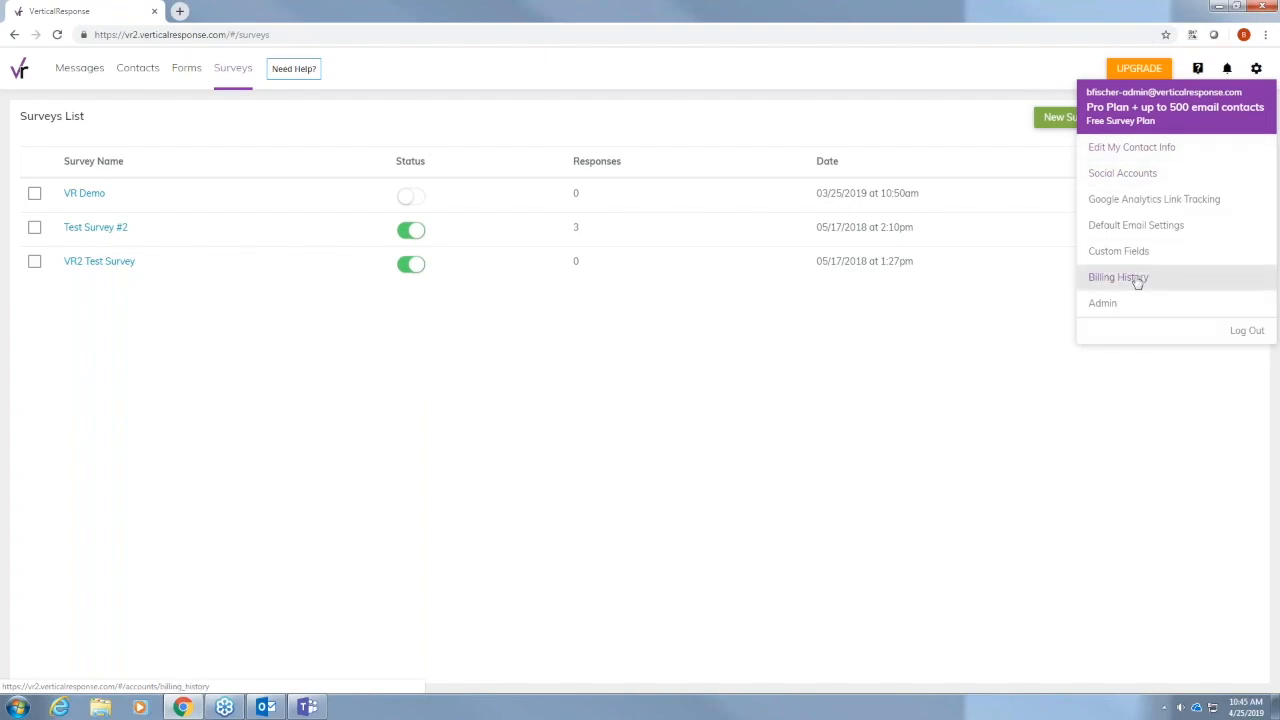
click(970, 359)
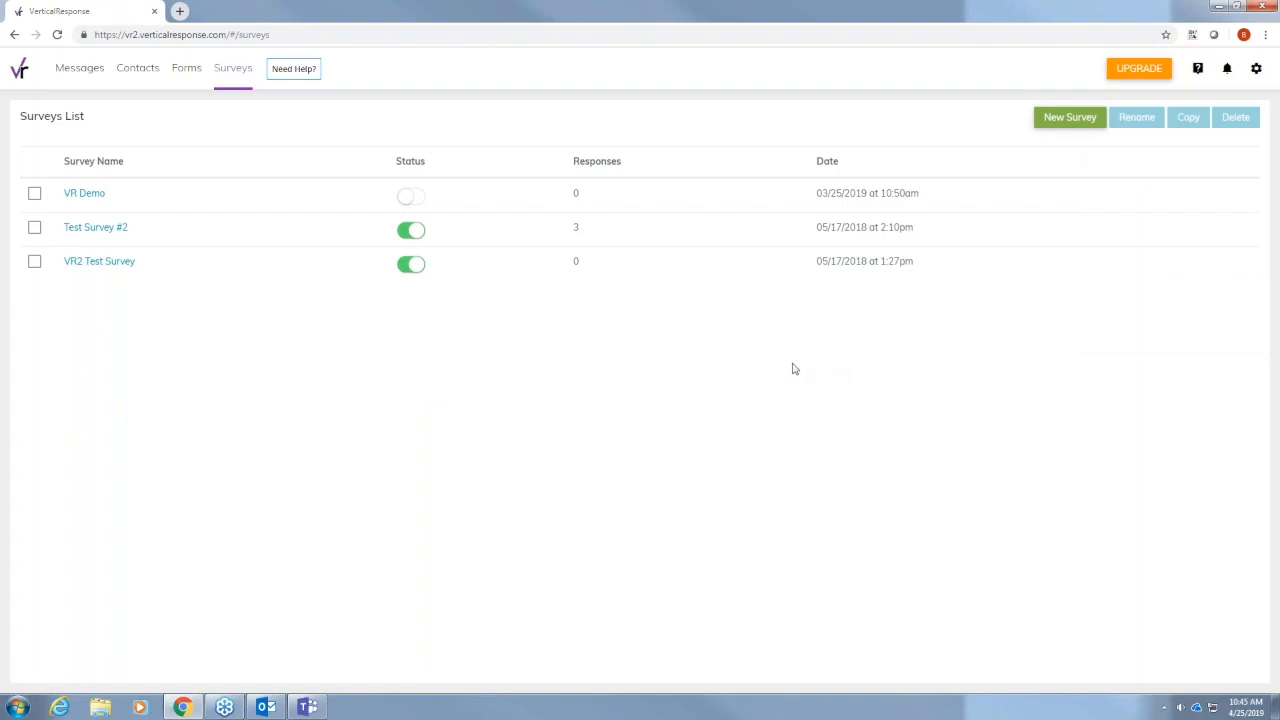
click(79, 68)
- Start a new email campaign based on the Simple Design - 1 template
click(158, 121)
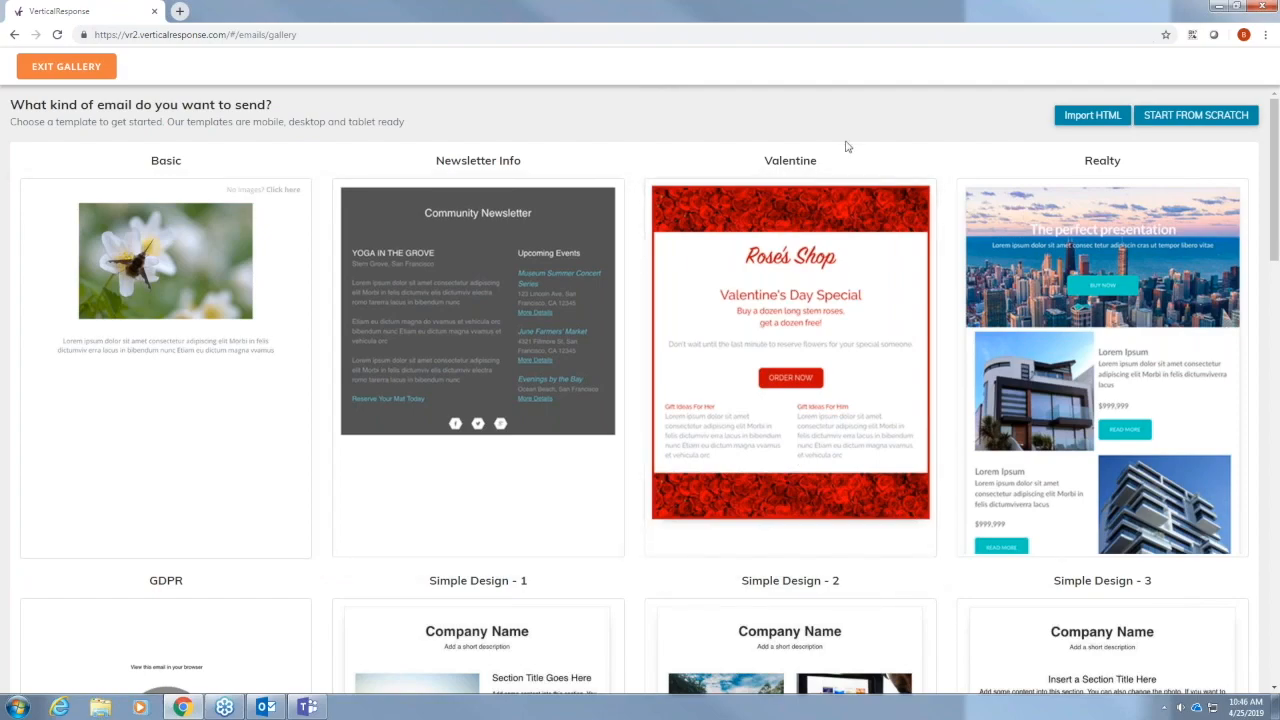
scroll(846, 146, down, 5)
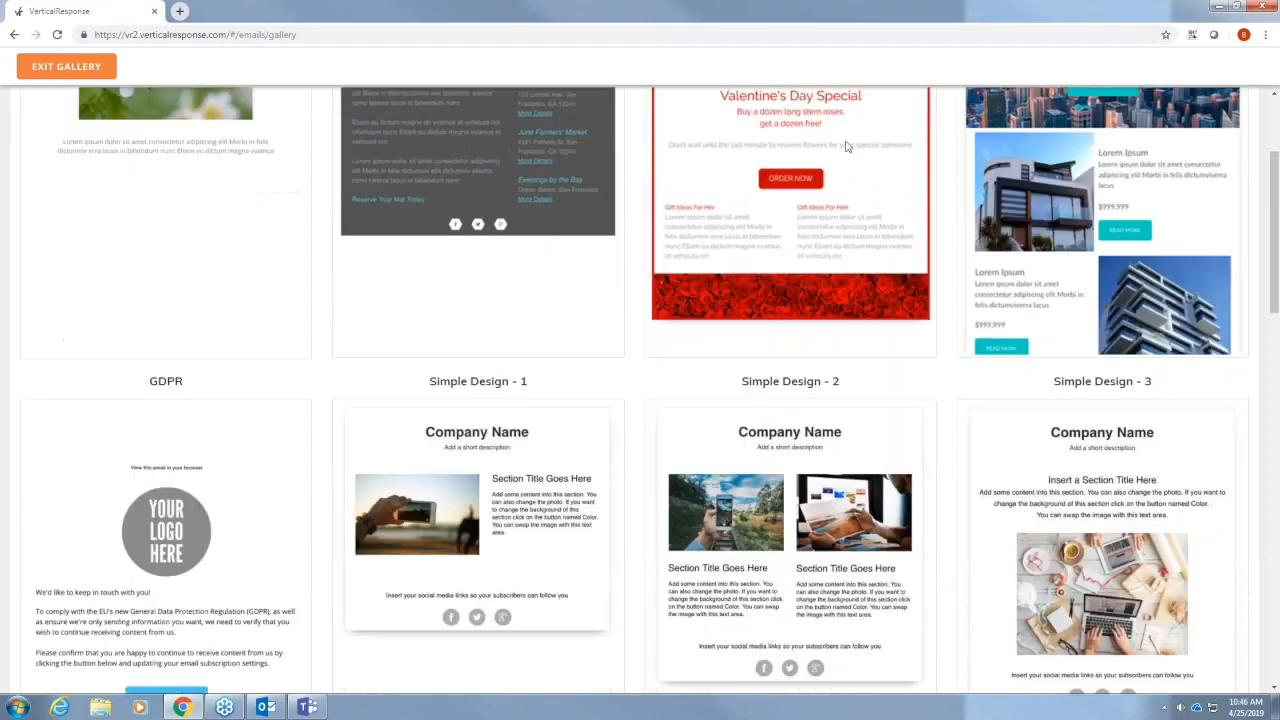
scroll(846, 146, down, 3)
scroll(846, 146, down, 3)
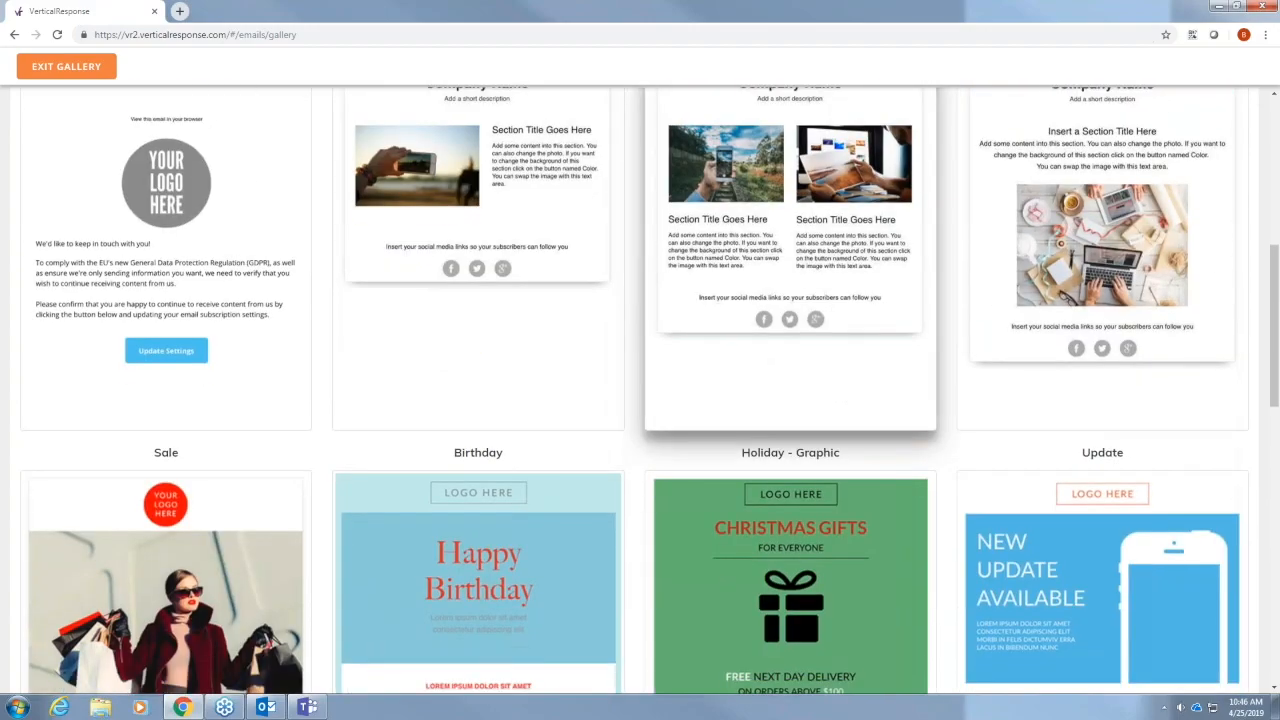
scroll(847, 149, down, 3)
scroll(847, 149, down, 2)
scroll(847, 149, down, 3)
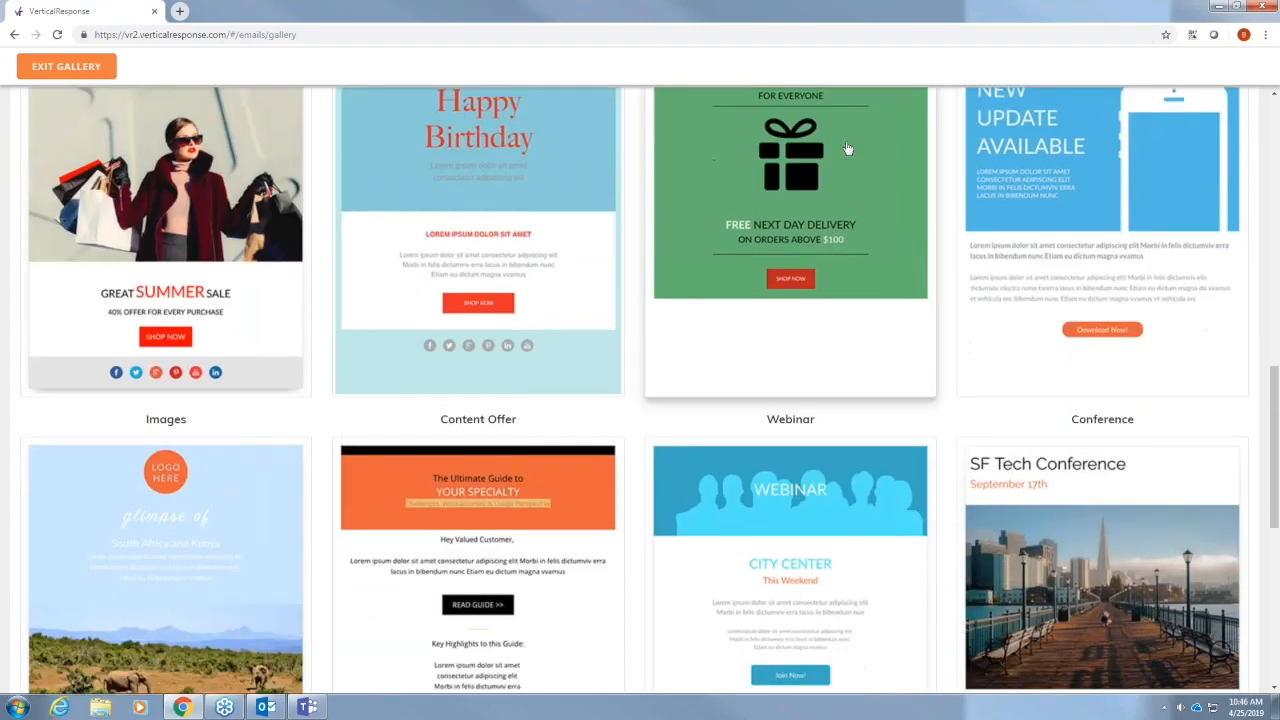
scroll(847, 149, down, 3)
scroll(847, 149, down, 2)
scroll(847, 149, down, 3)
scroll(847, 149, down, 2)
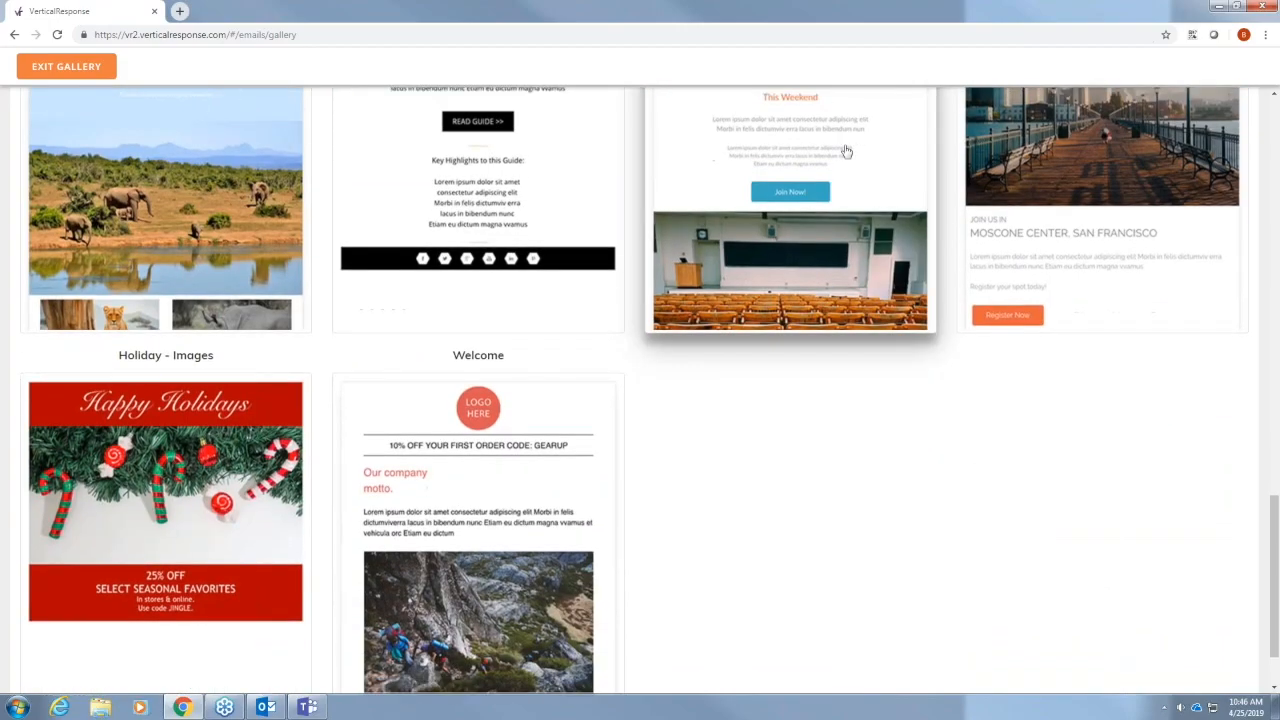
scroll(847, 151, down, 2)
scroll(847, 152, up, 3)
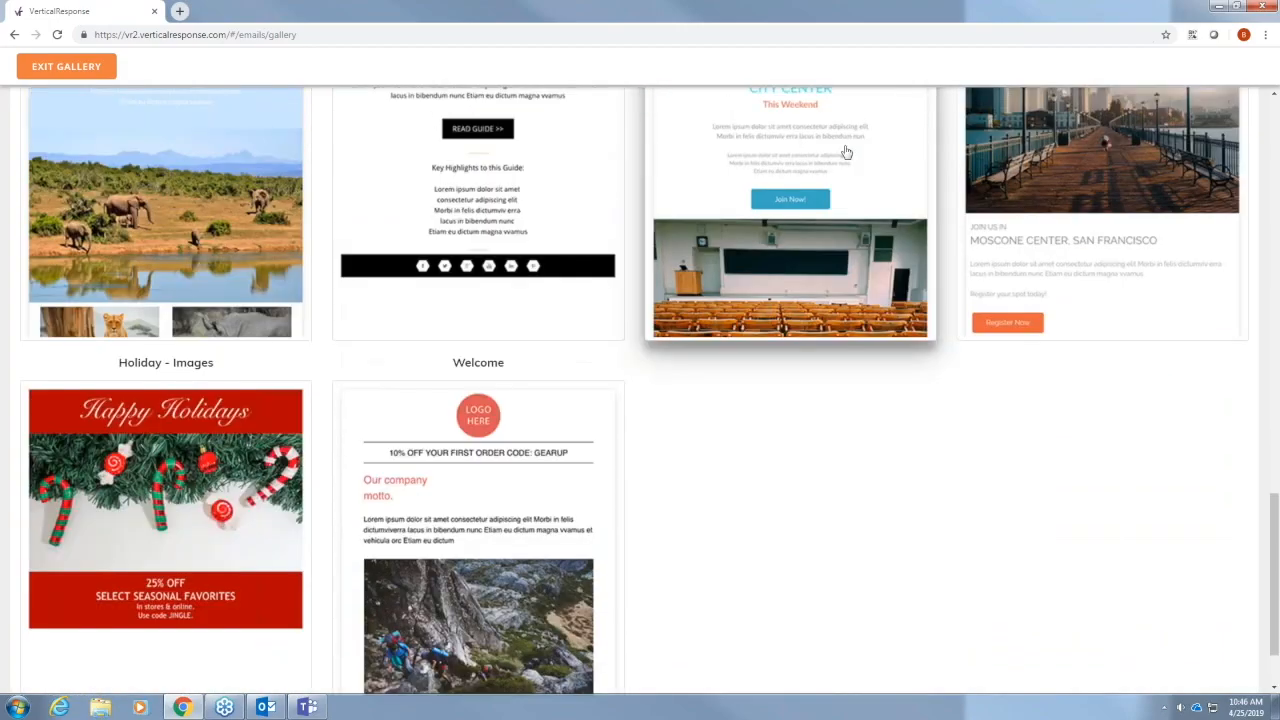
scroll(847, 152, up, 3)
scroll(847, 152, up, 3)
scroll(847, 152, up, 2)
scroll(847, 152, up, 3)
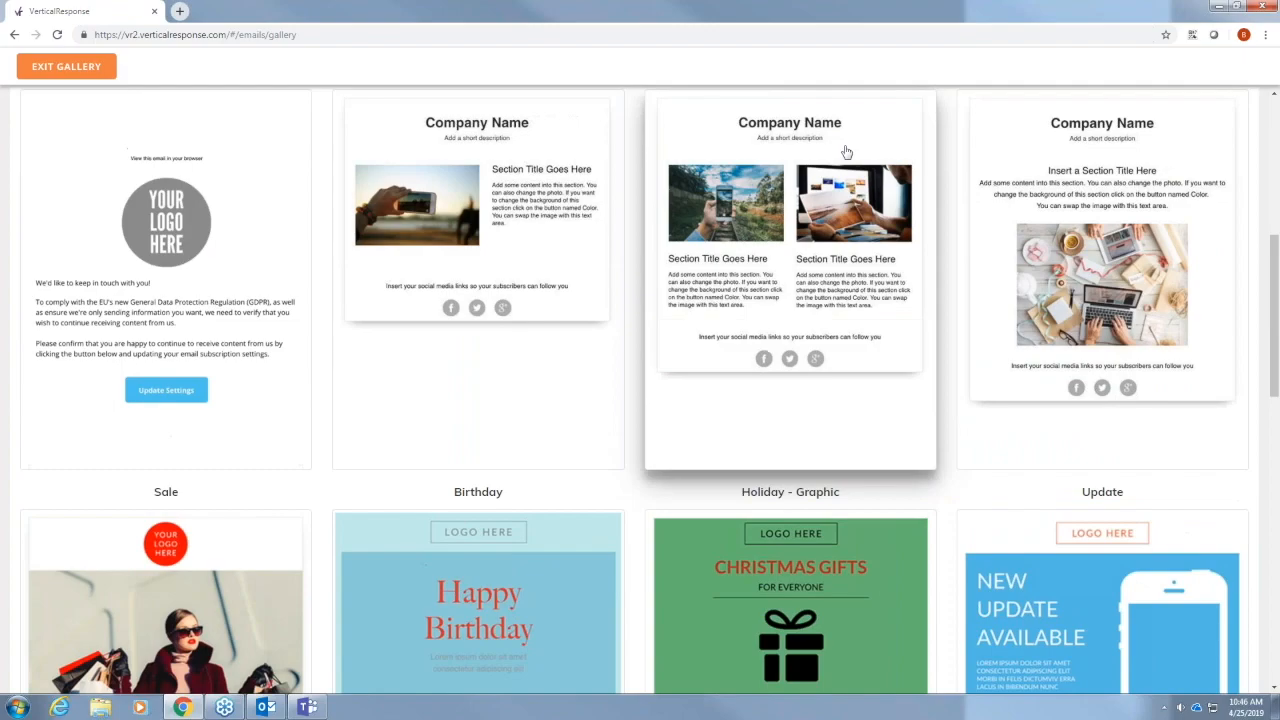
scroll(600, 250, up, 1)
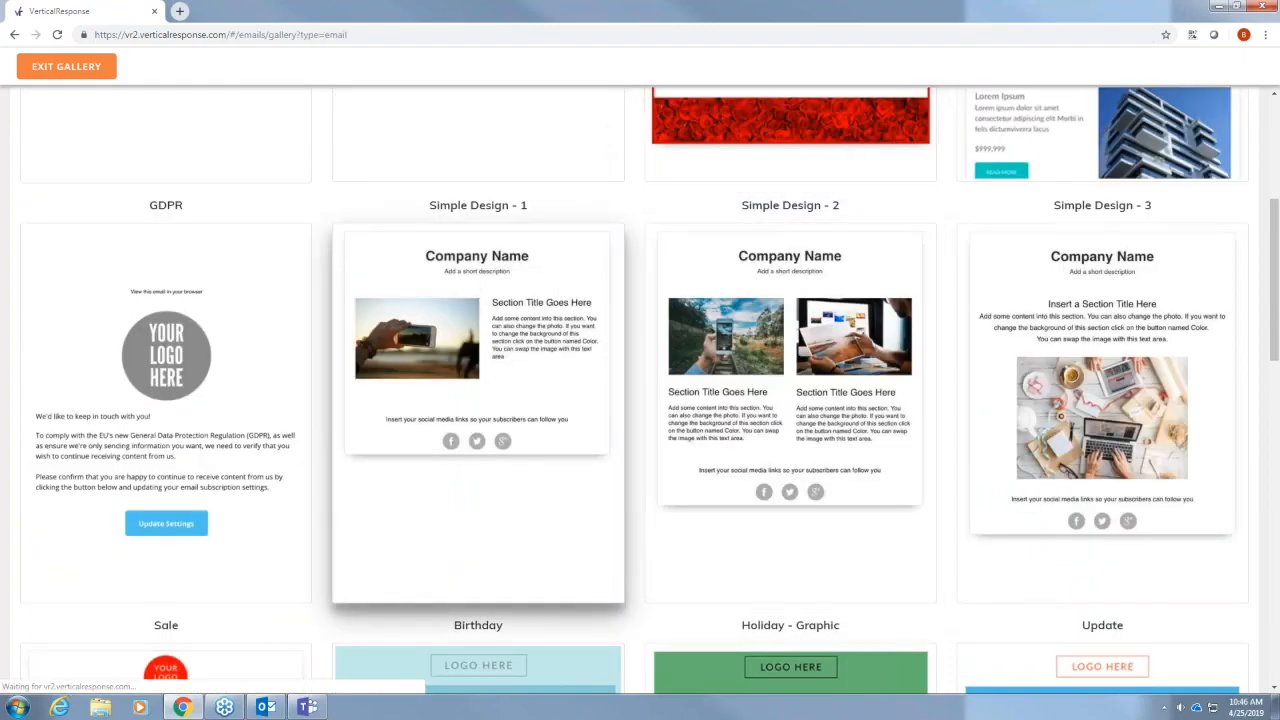
click(476, 305)
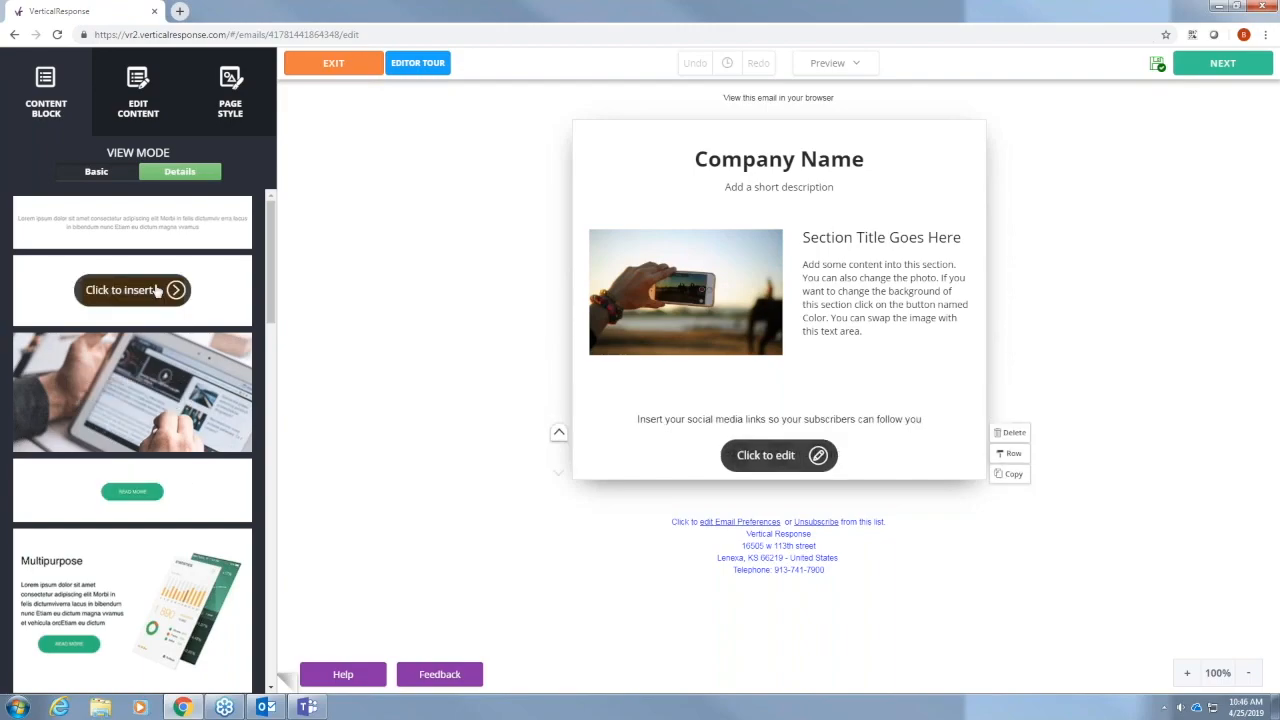
scroll(157, 291, down, 10)
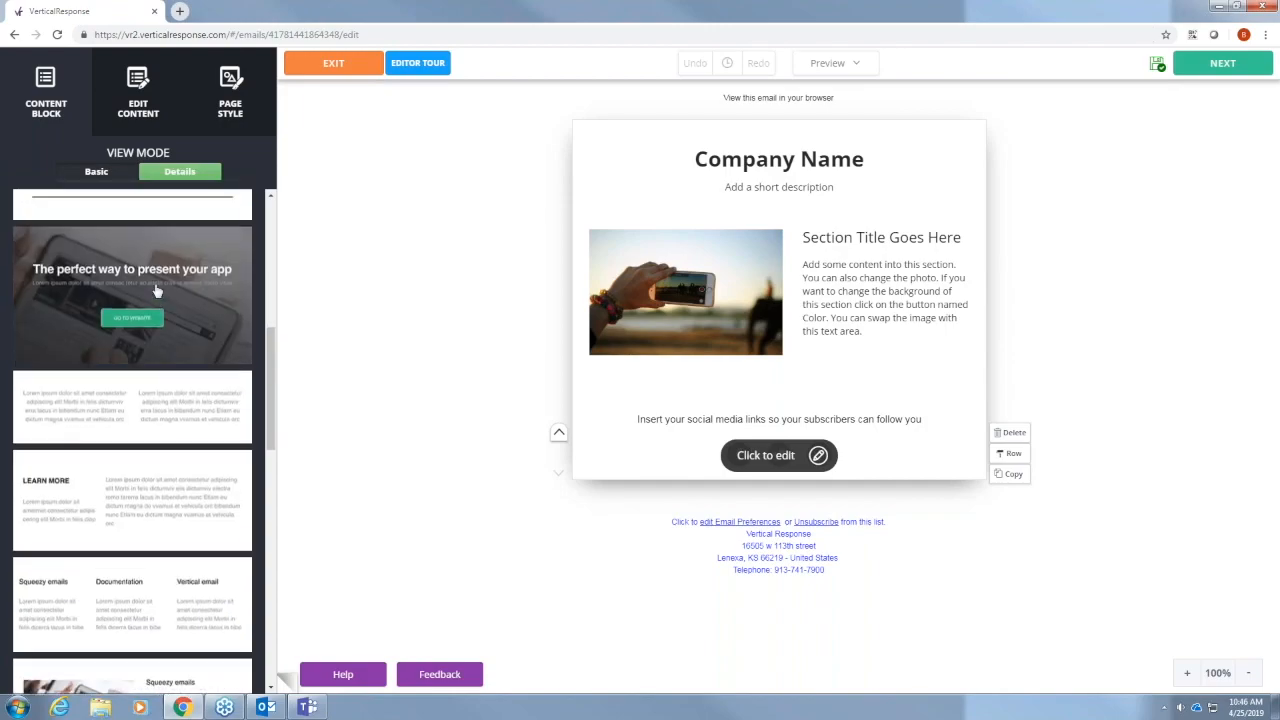
scroll(157, 291, down, 10)
scroll(157, 350, down, 8)
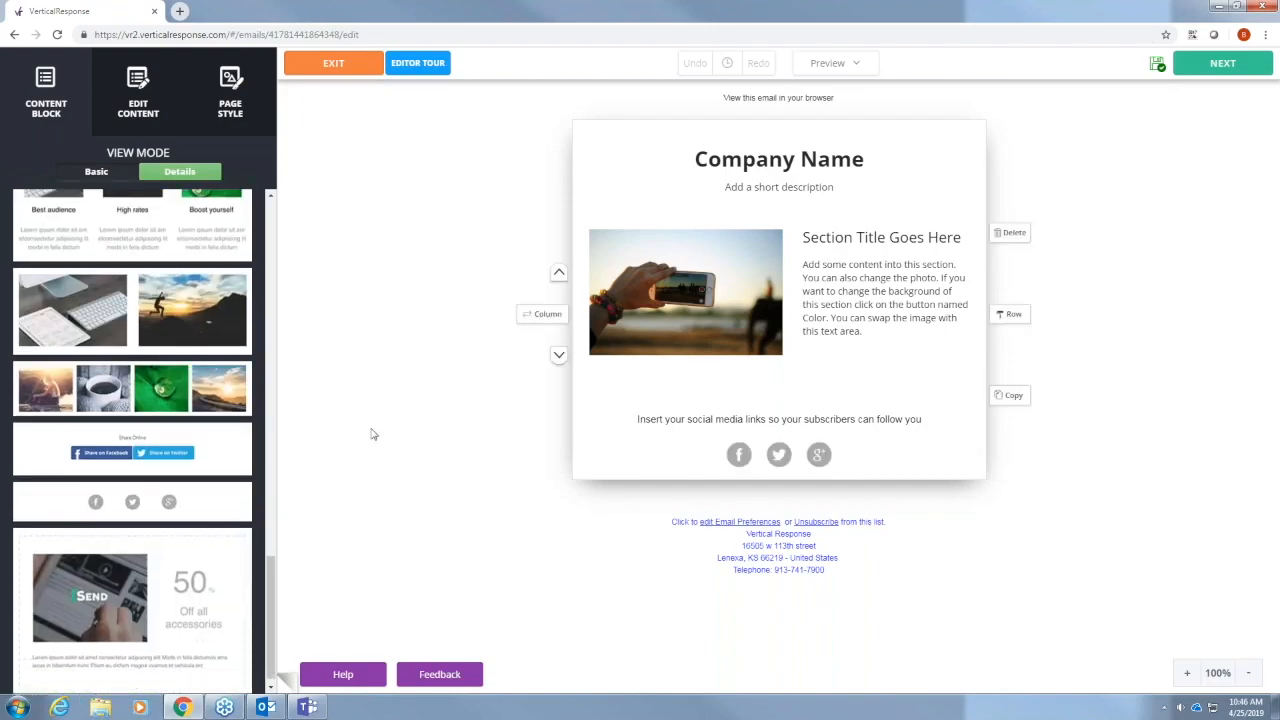
scroll(197, 466, down, 1)
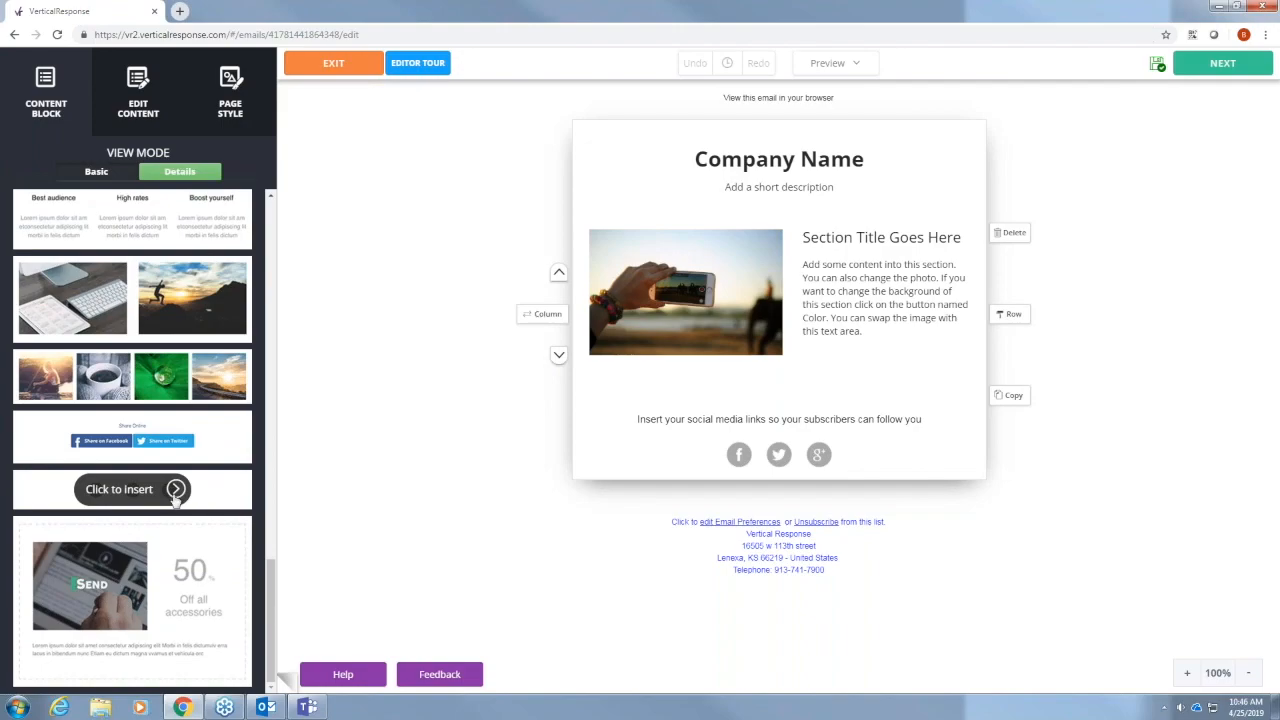
scroll(155, 437, up, 3)
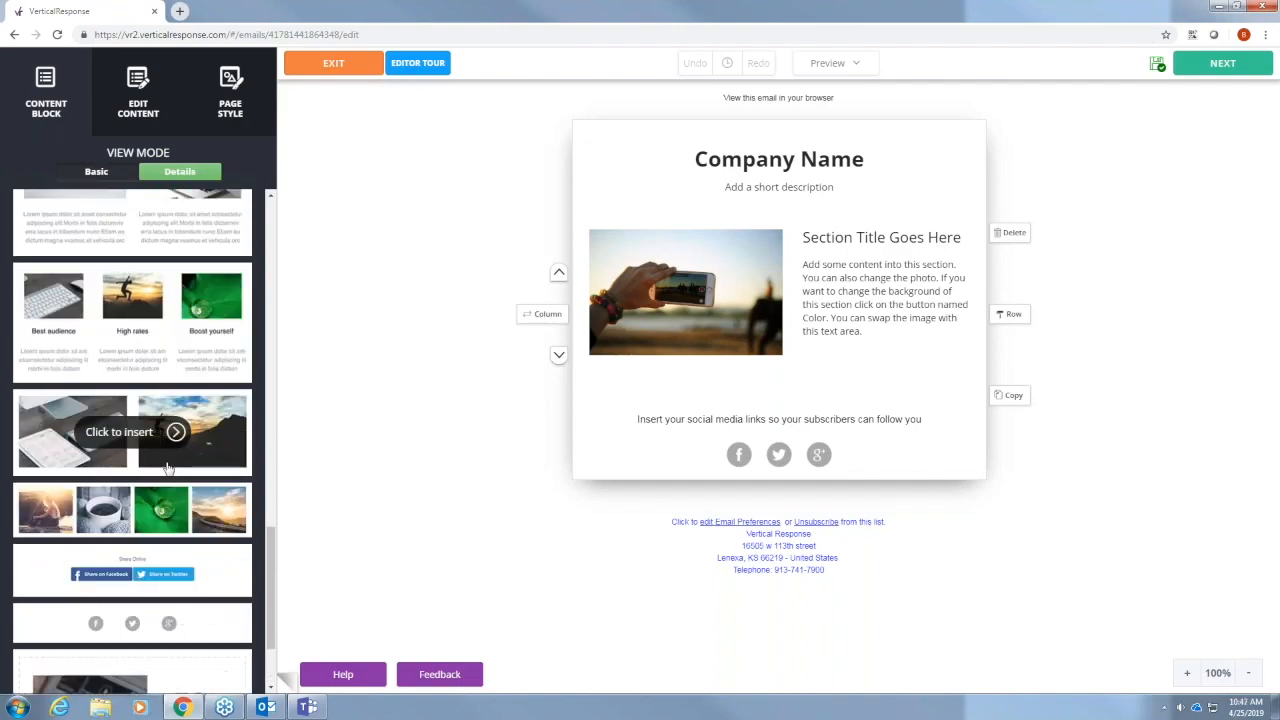
scroll(160, 400, up, 3)
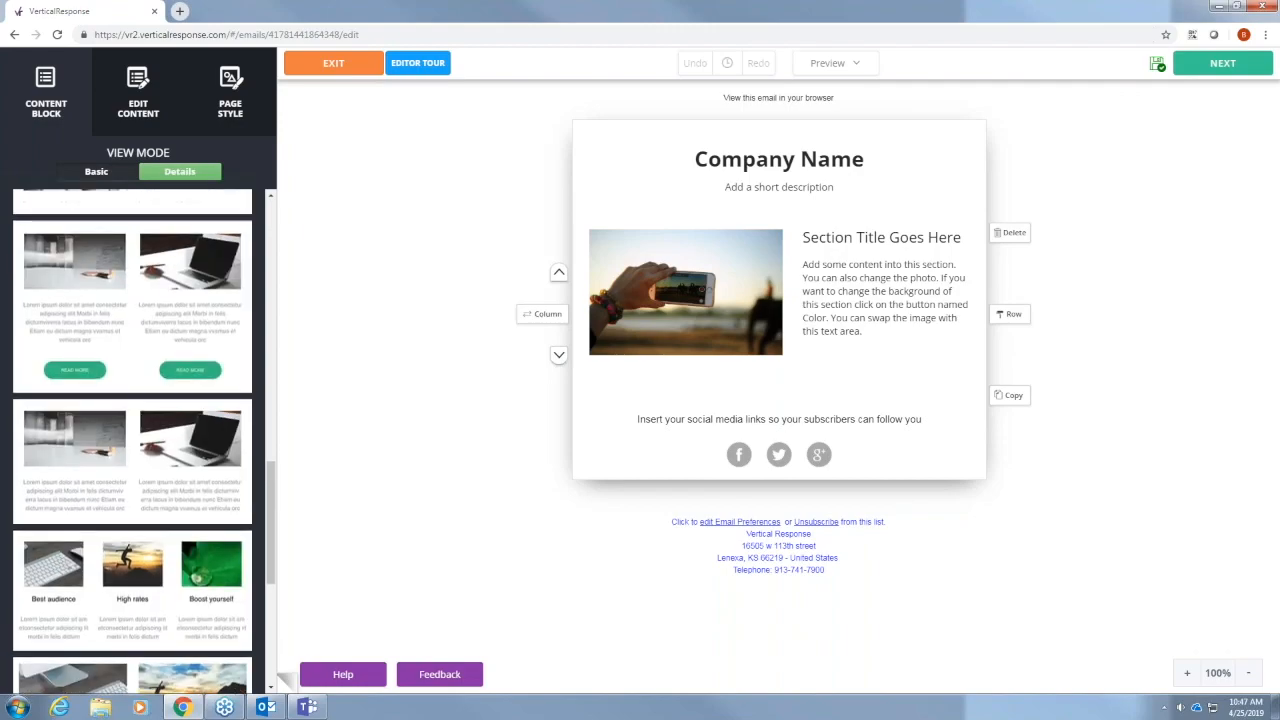
scroll(160, 420, up, 3)
scroll(130, 440, up, 2)
scroll(130, 444, up, 3)
scroll(130, 444, up, 3)
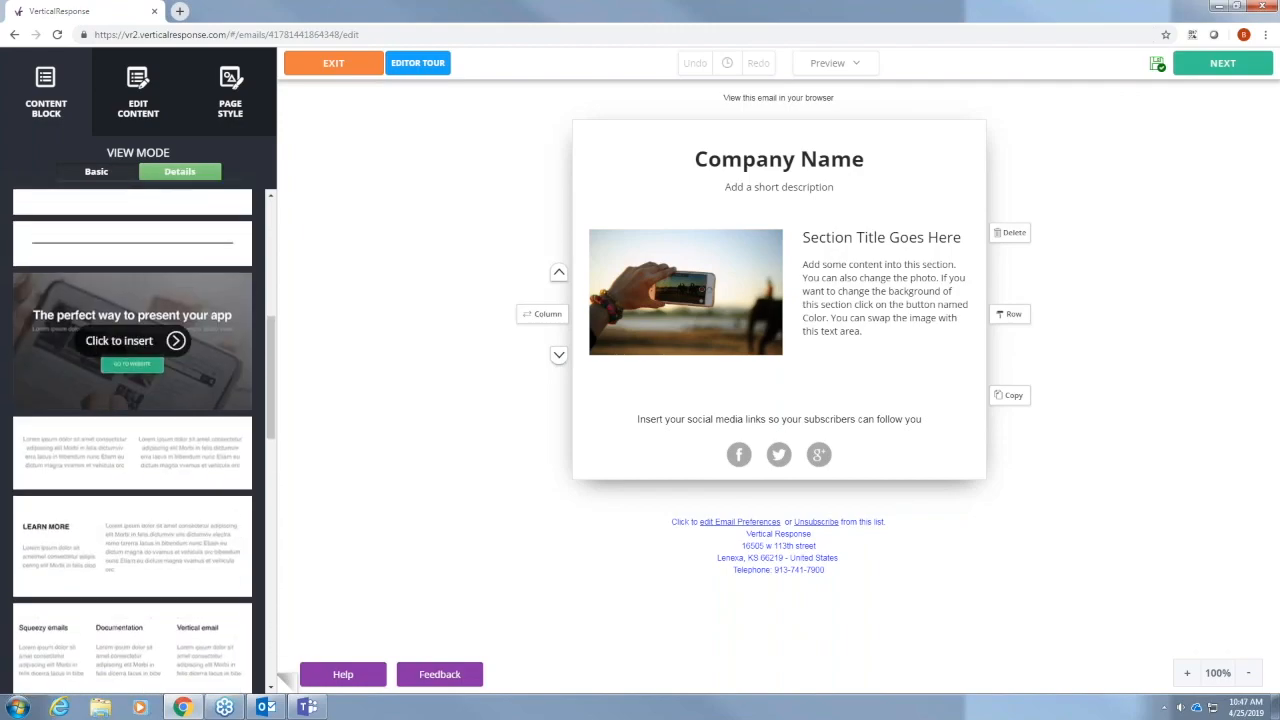
scroll(130, 450, up, 3)
scroll(130, 460, up, 3)
scroll(130, 464, up, 3)
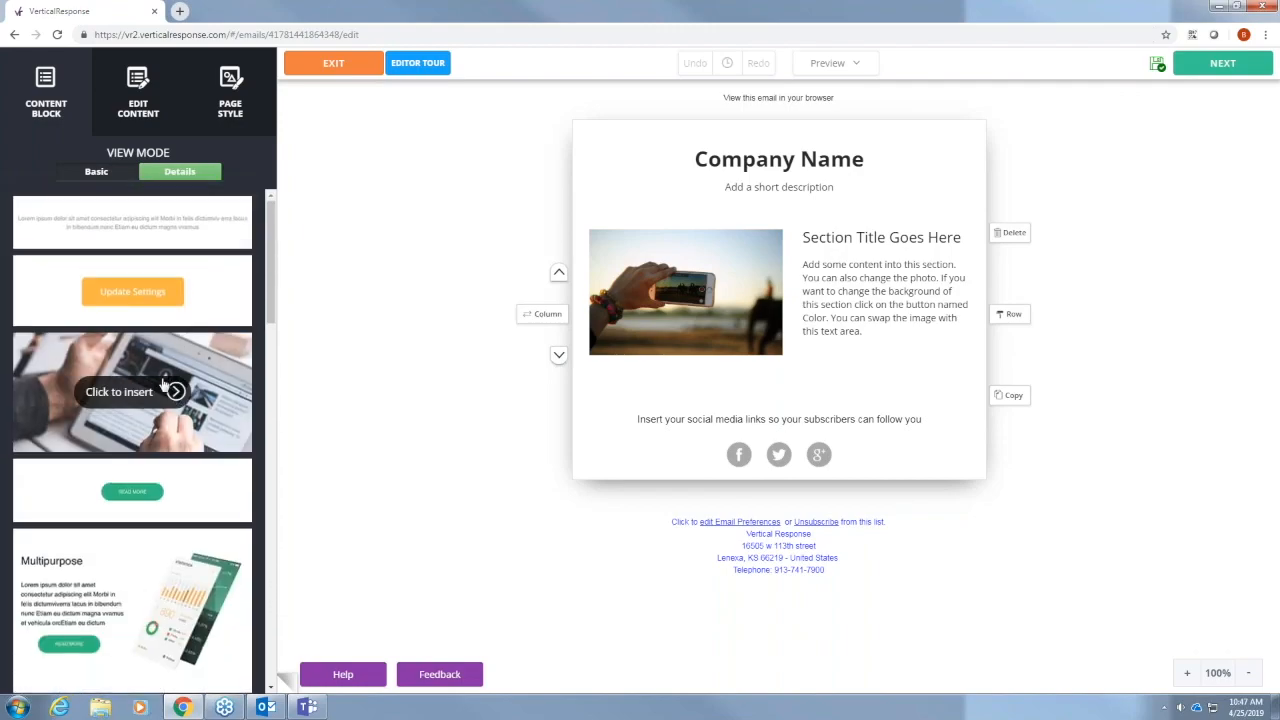
- Insert a Read More button block and move it above the social media links
click(152, 491)
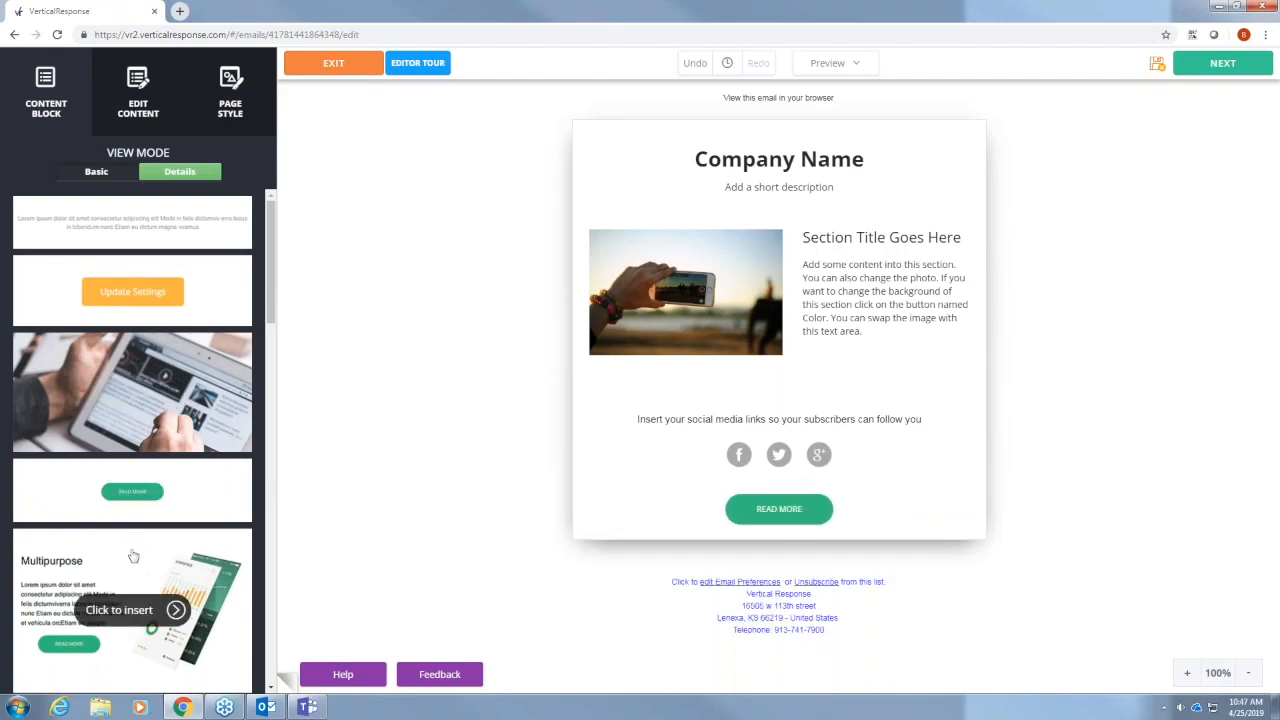
mouse_move(779, 509)
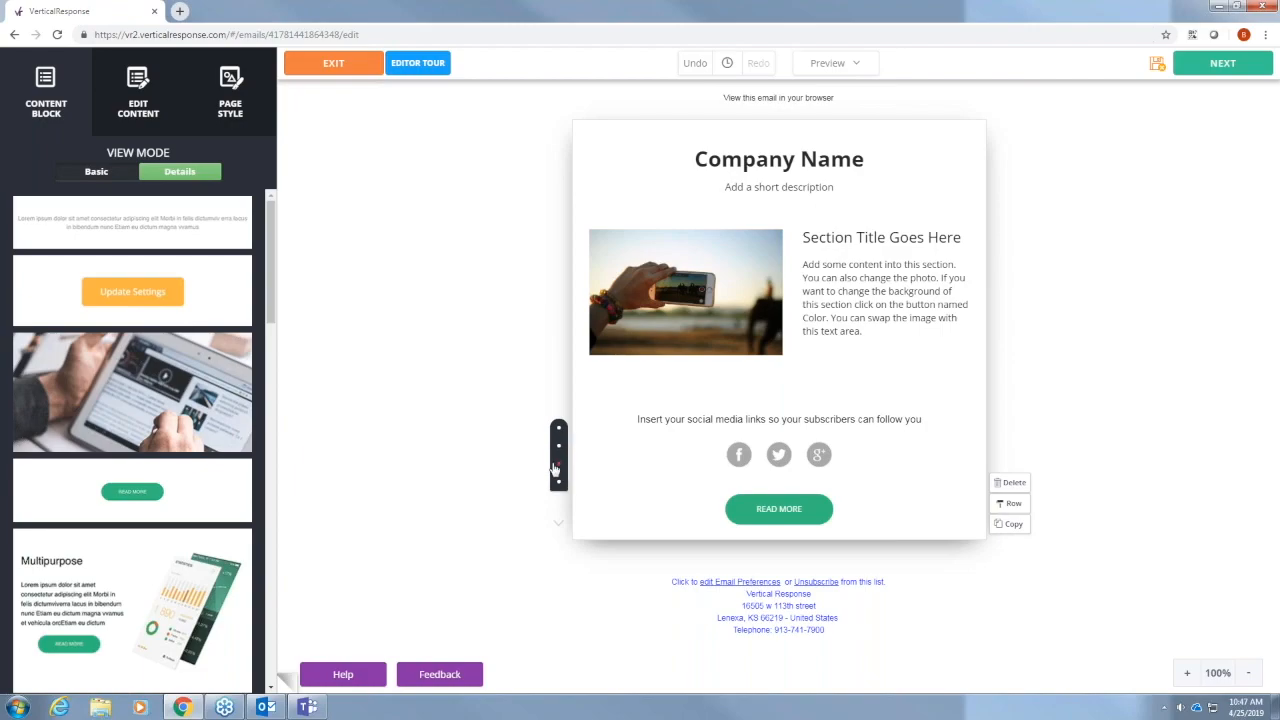
click(559, 450)
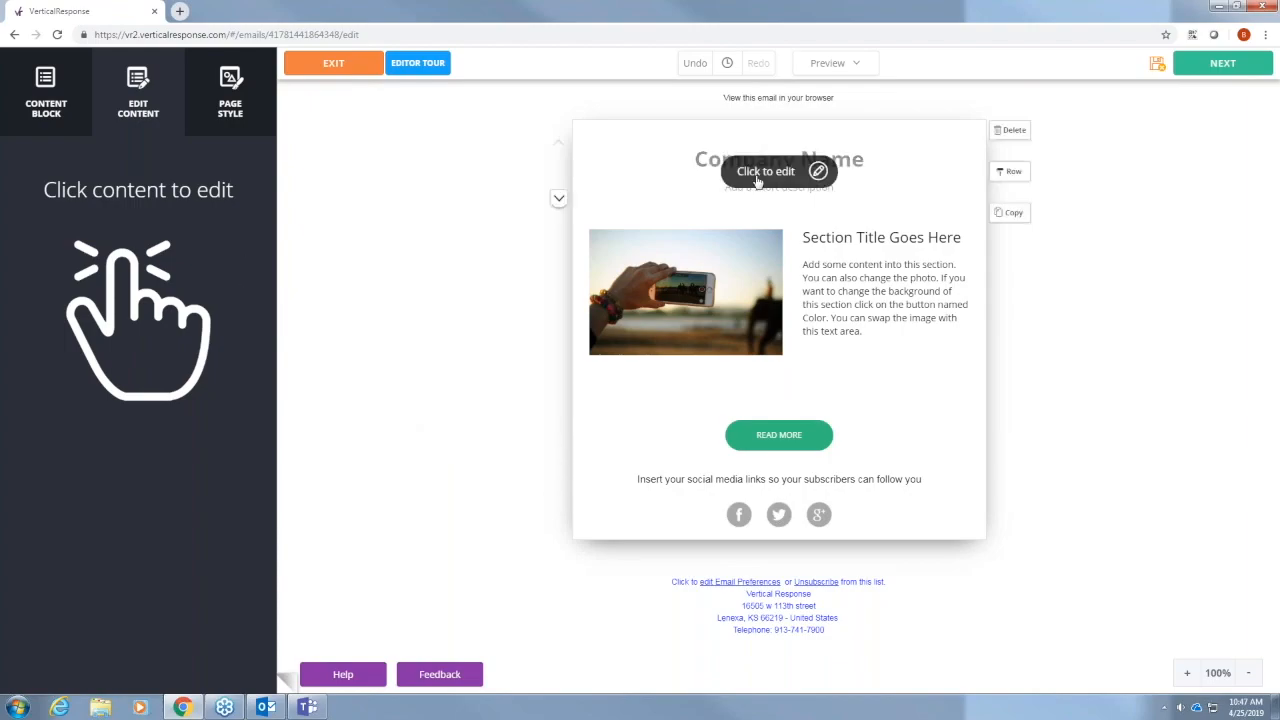
mouse_move(779, 170)
click(766, 171)
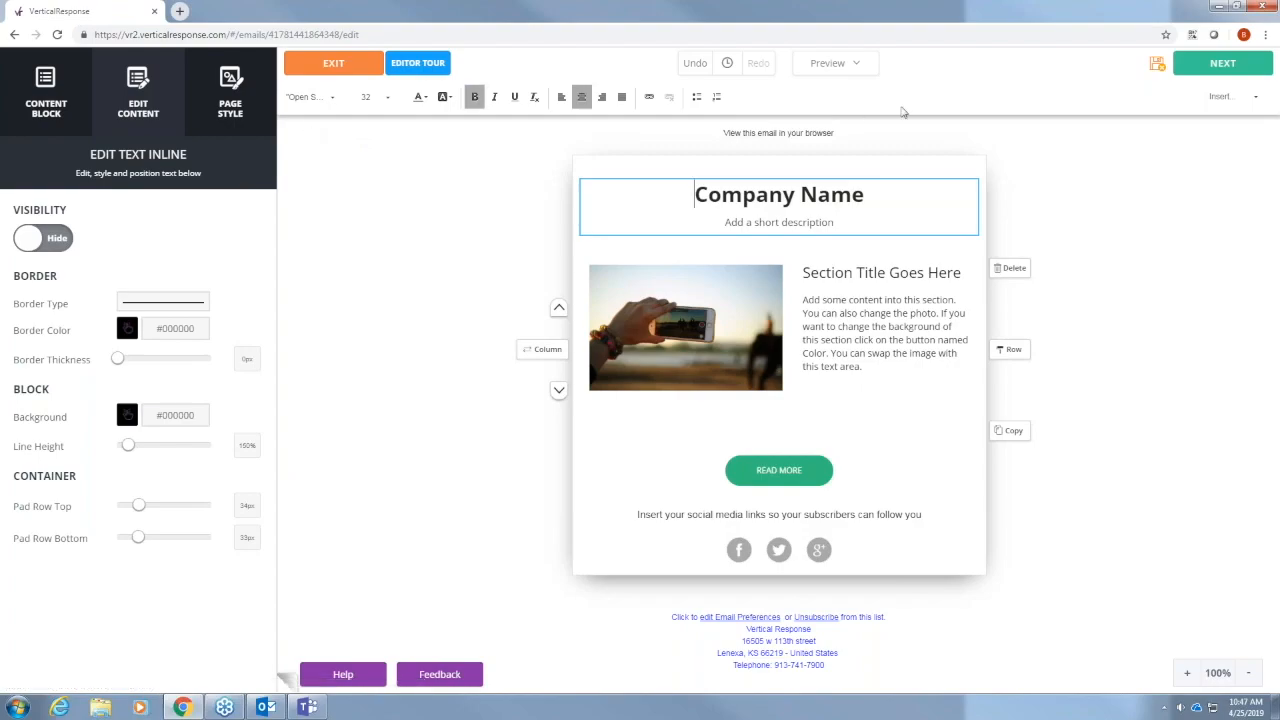
- Review the header's font options, then reselect the header block and remove the padding below it
click(375, 97)
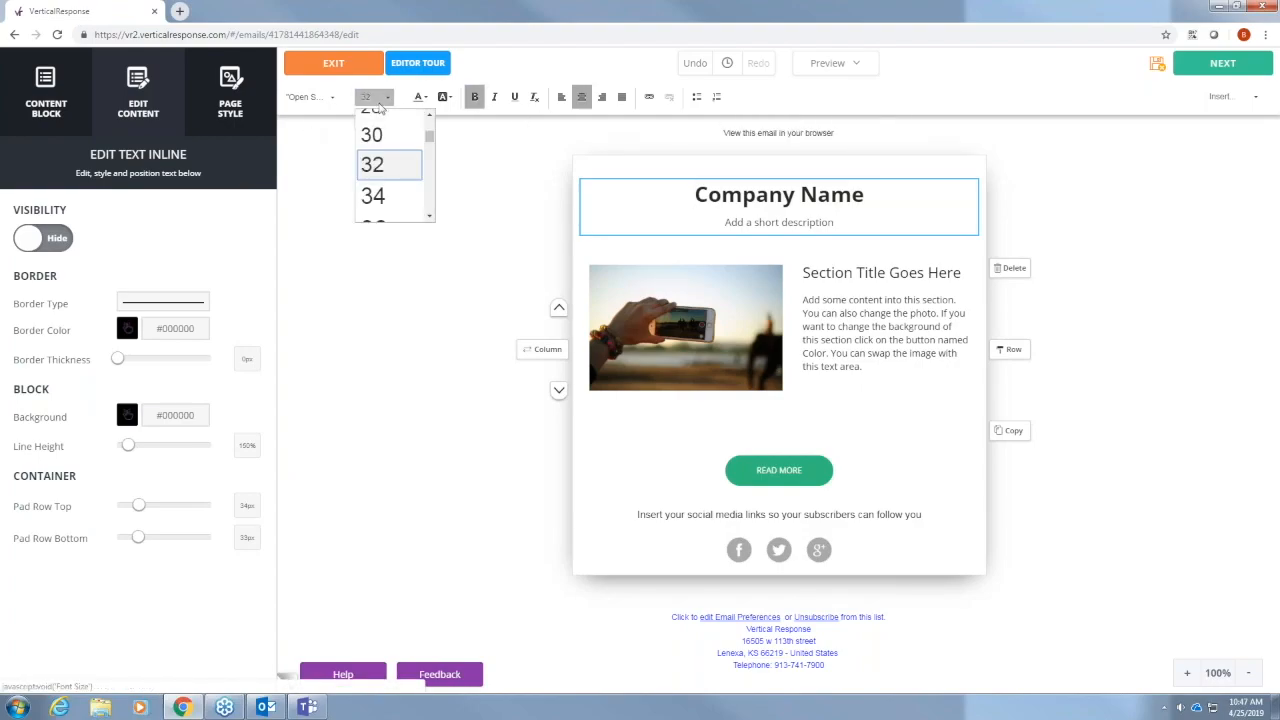
scroll(379, 140, up, 2)
click(314, 97)
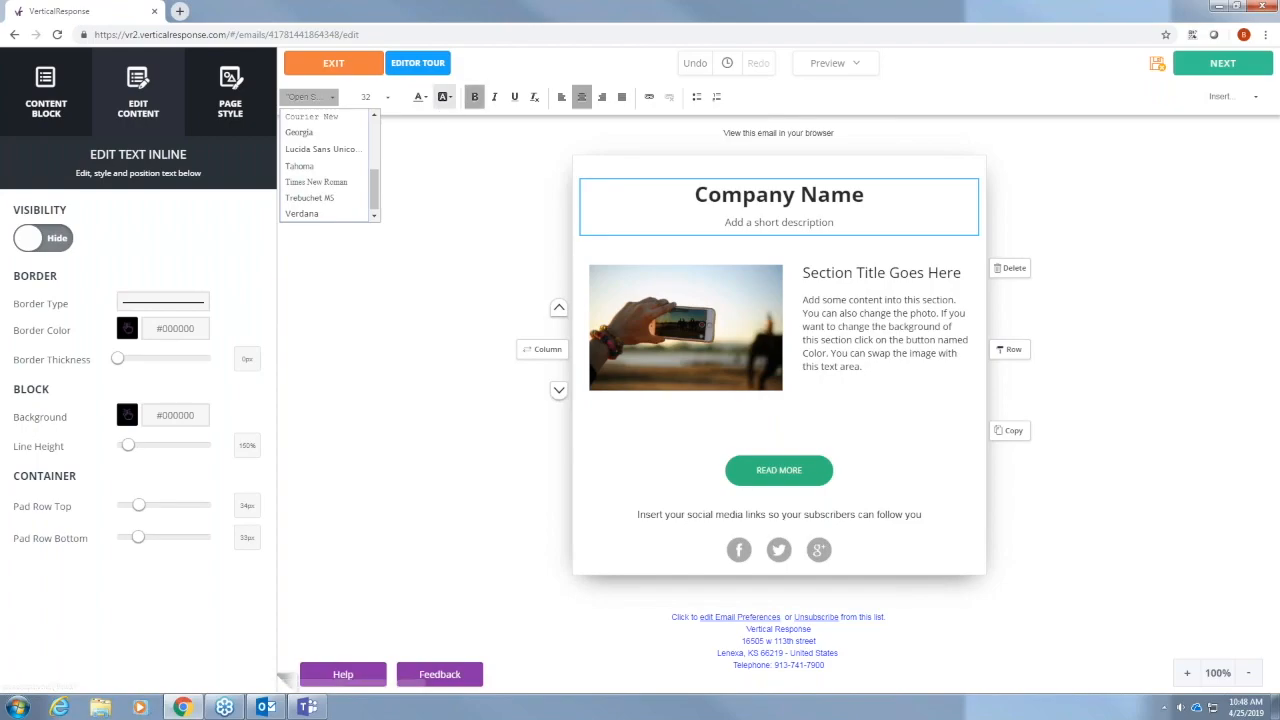
click(529, 177)
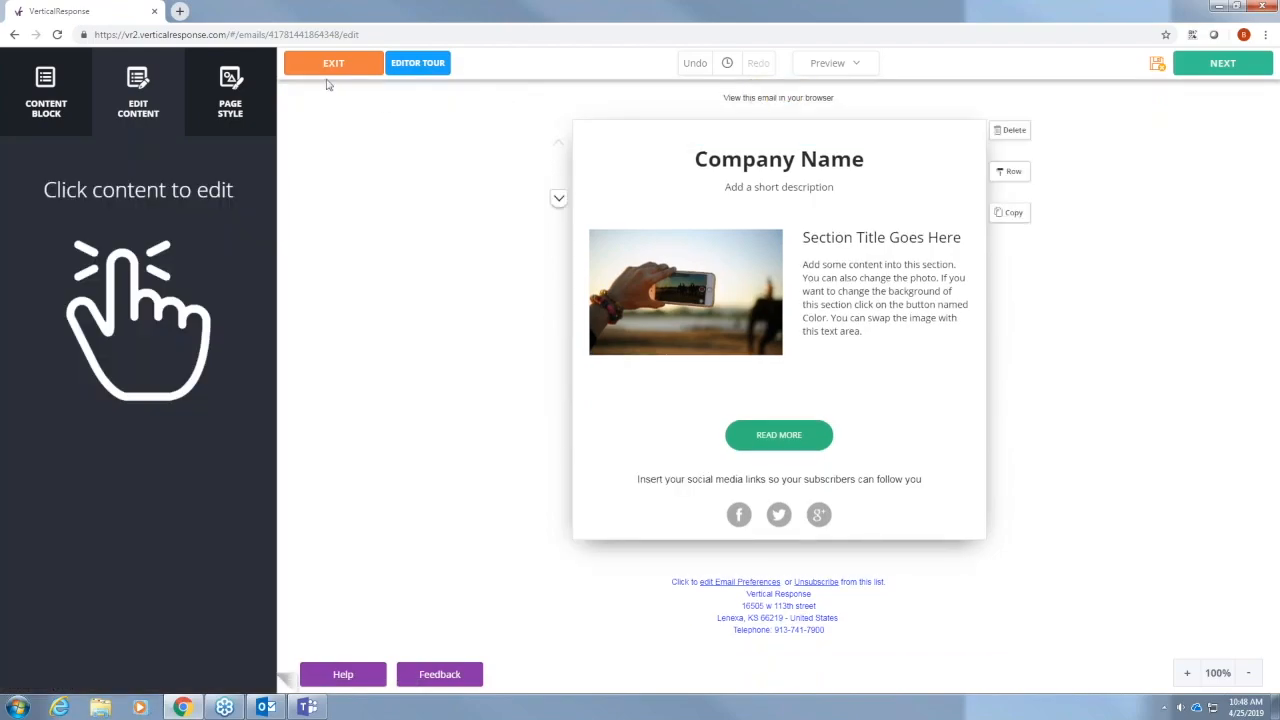
click(779, 172)
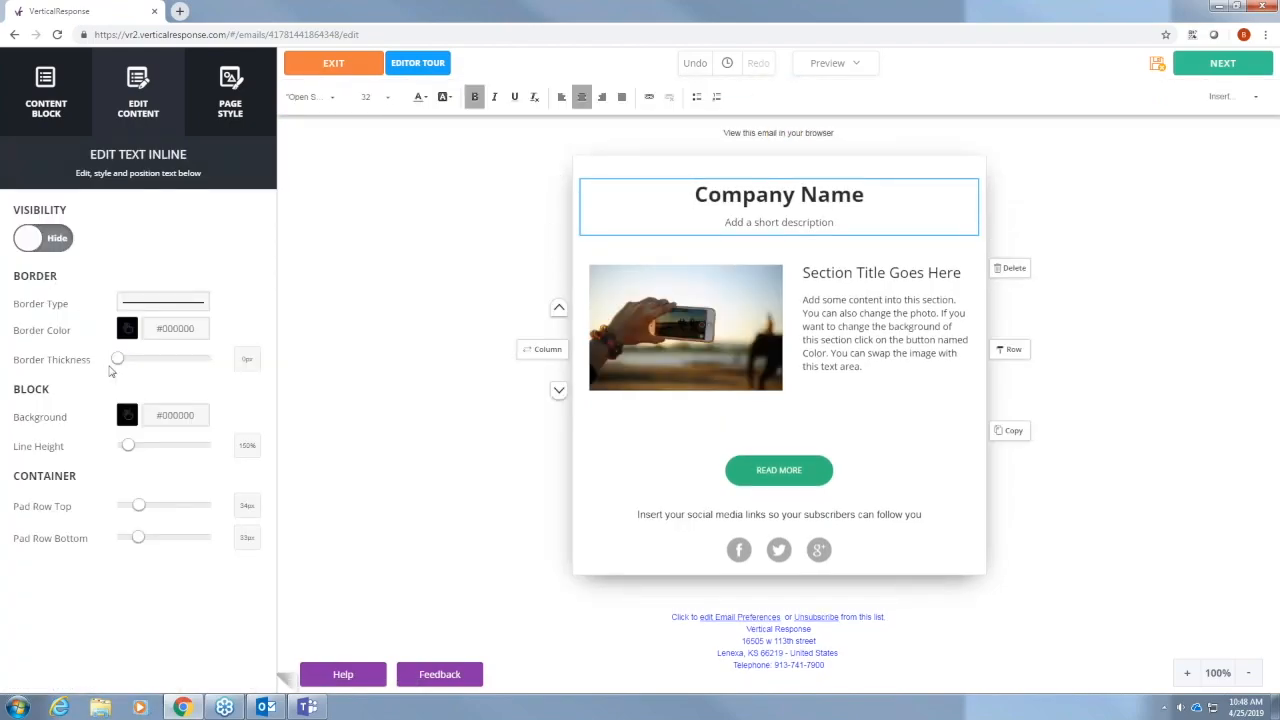
mouse_move(118, 359)
mouse_down()
mouse_move(162, 359)
mouse_move(118, 359)
mouse_up()
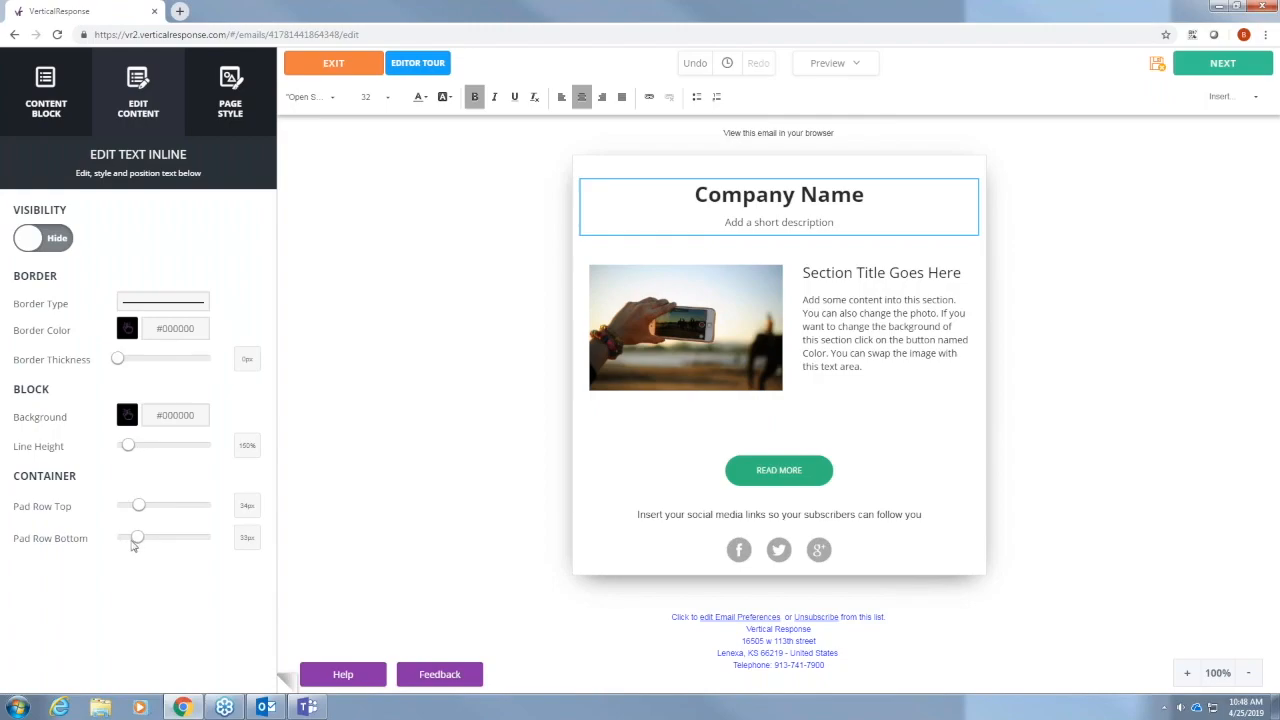
mouse_move(137, 538)
mouse_down()
mouse_move(118, 538)
mouse_move(126, 506)
mouse_up()
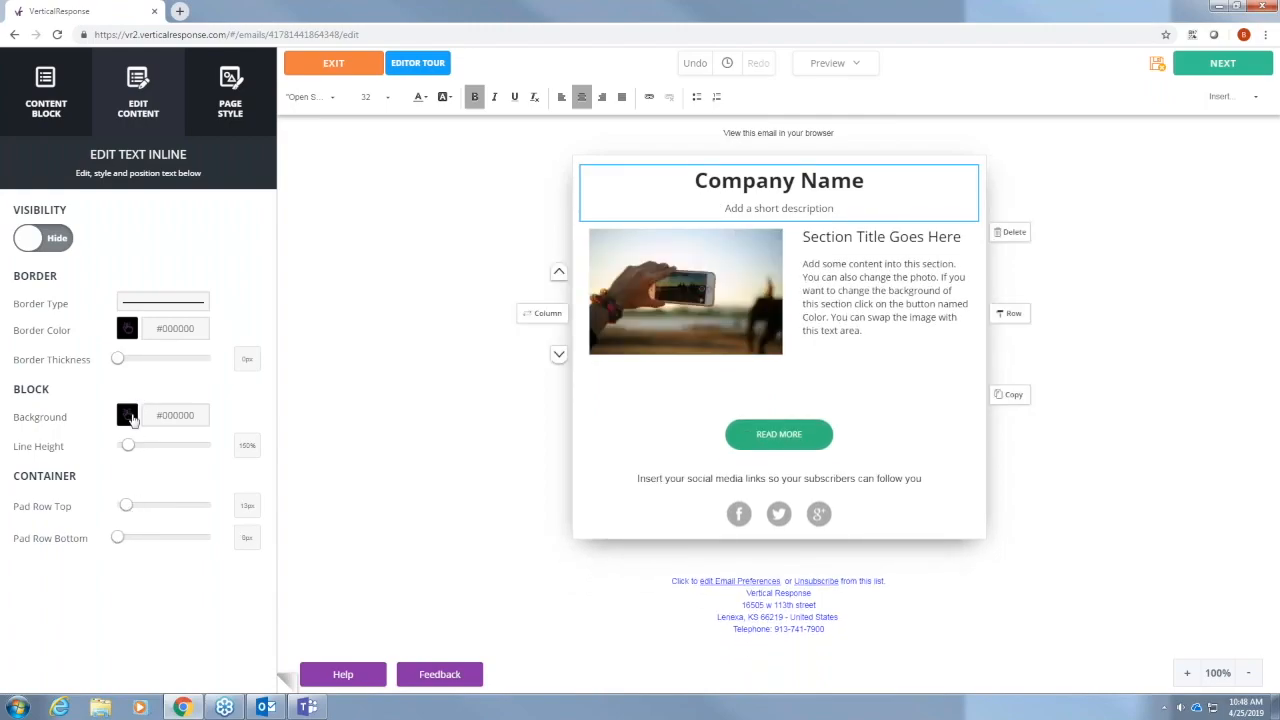
- Set the Company Name header background to red (#D41010)
click(127, 416)
click(207, 500)
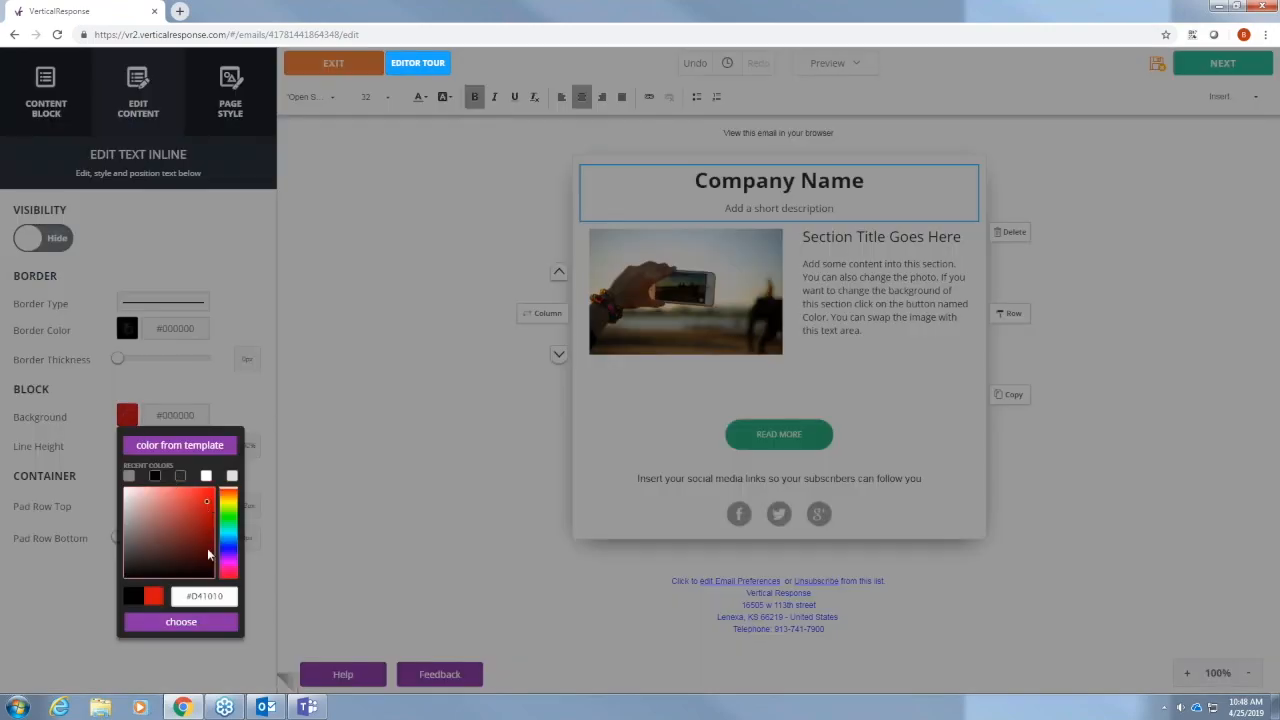
click(181, 622)
mouse_move(779, 190)
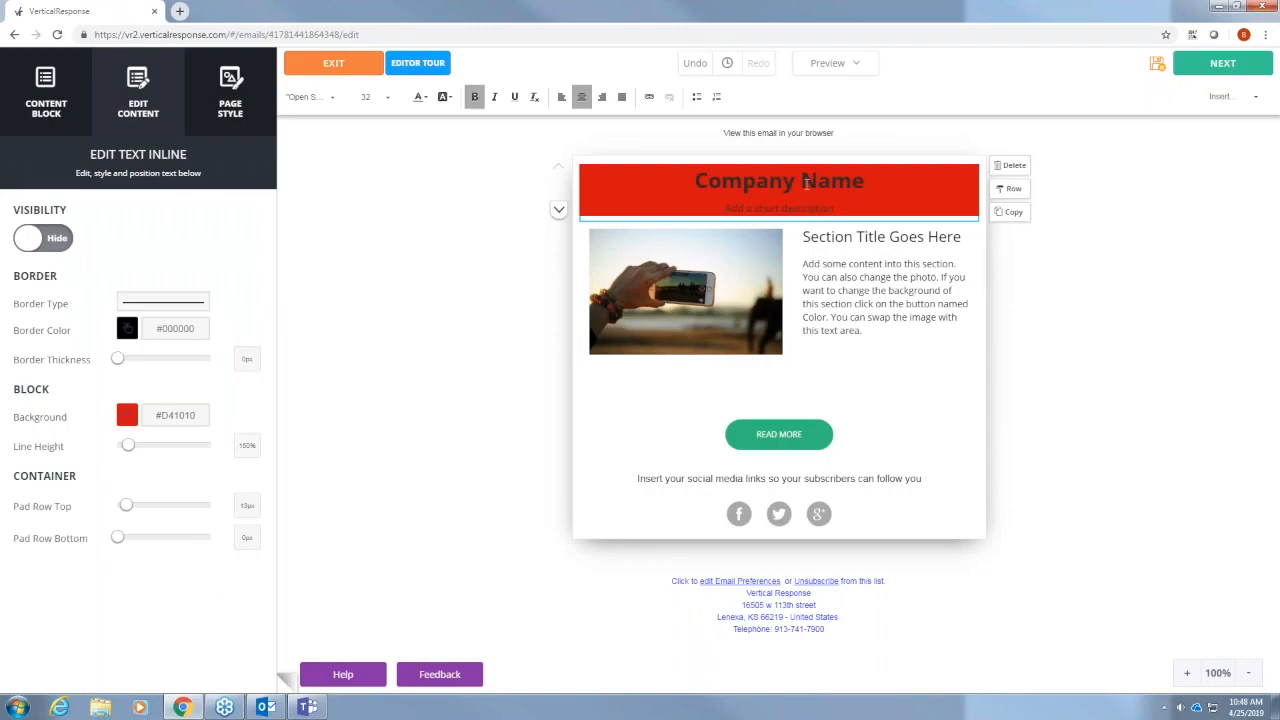
click(690, 297)
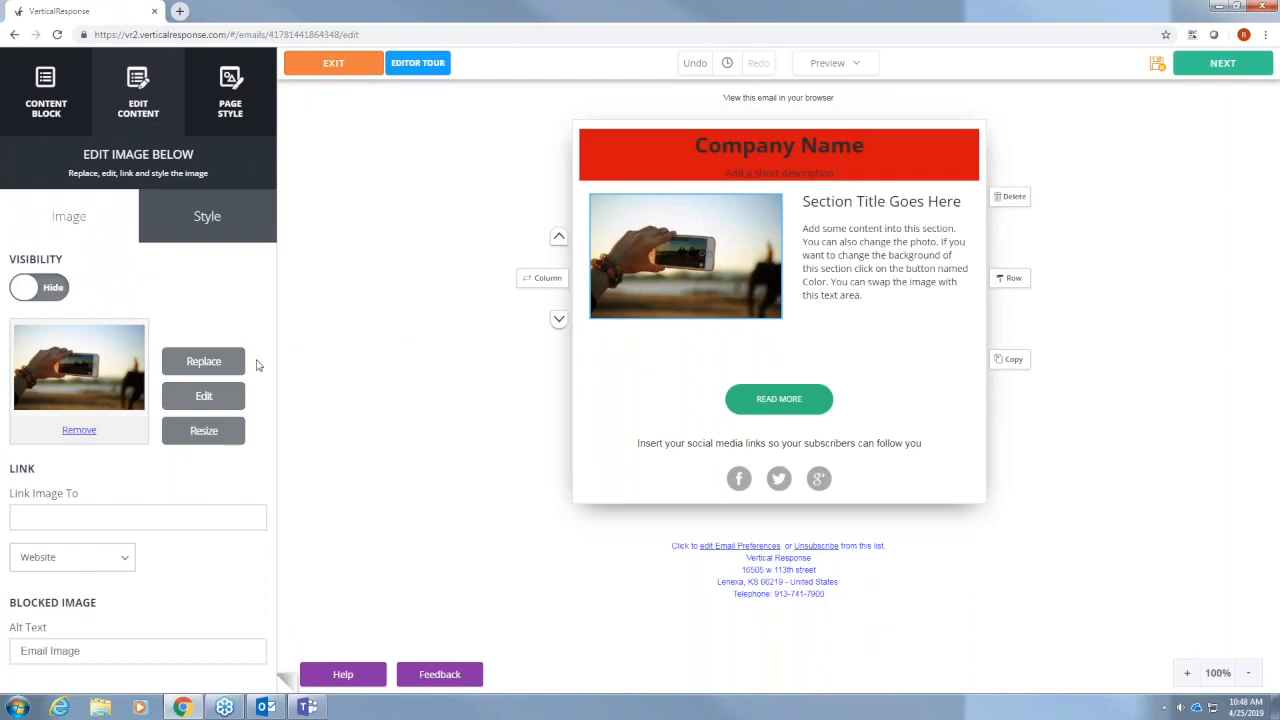
- Replace the section photo with a Pexels stock image of clothes on hangers
click(203, 360)
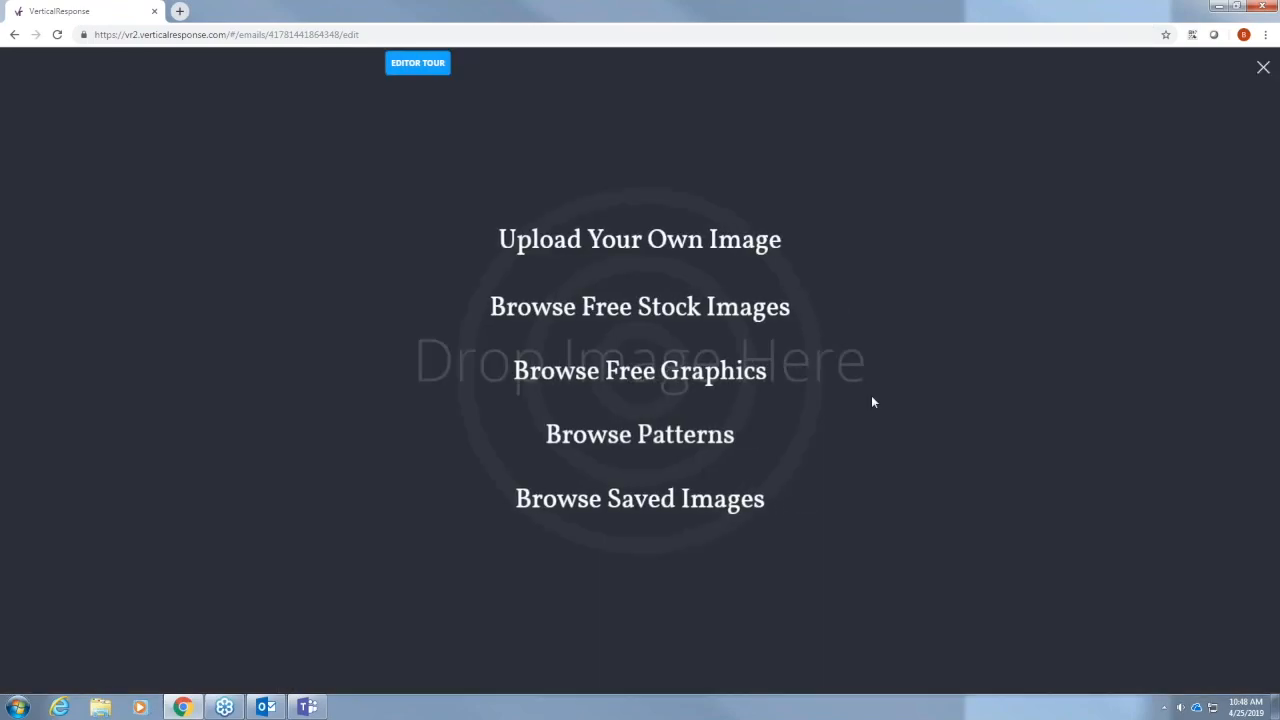
click(640, 307)
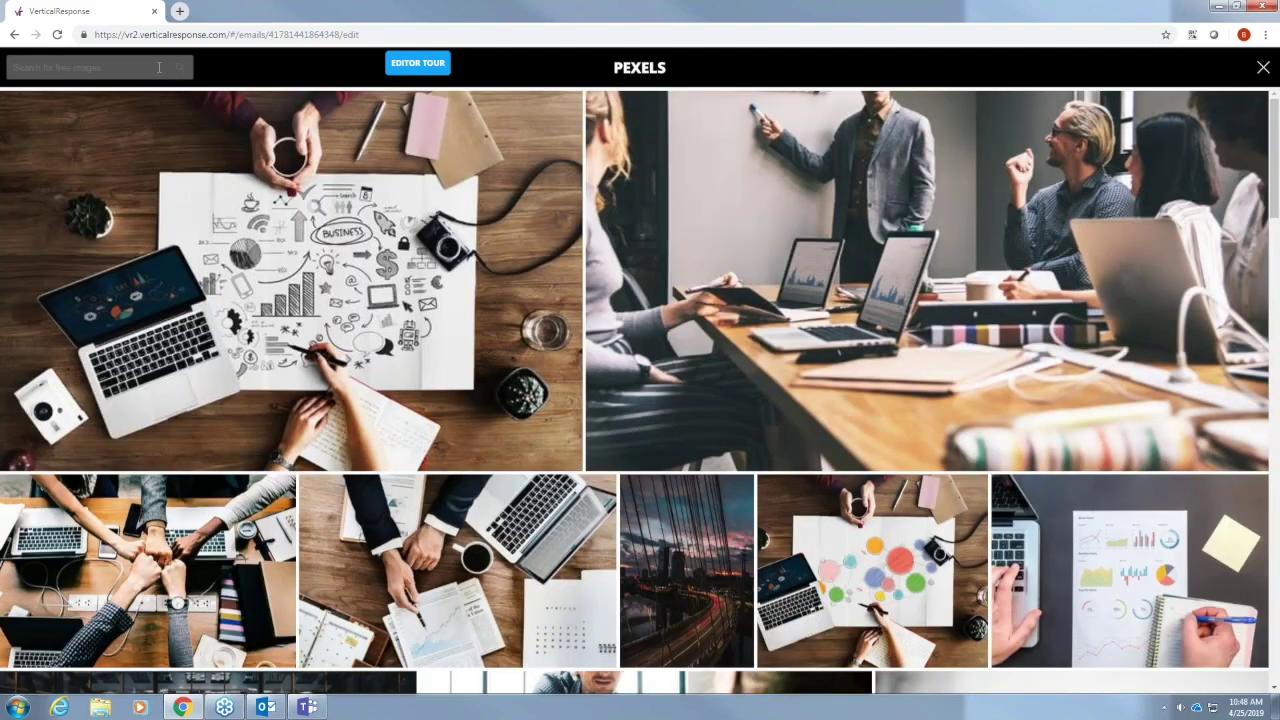
click(159, 67)
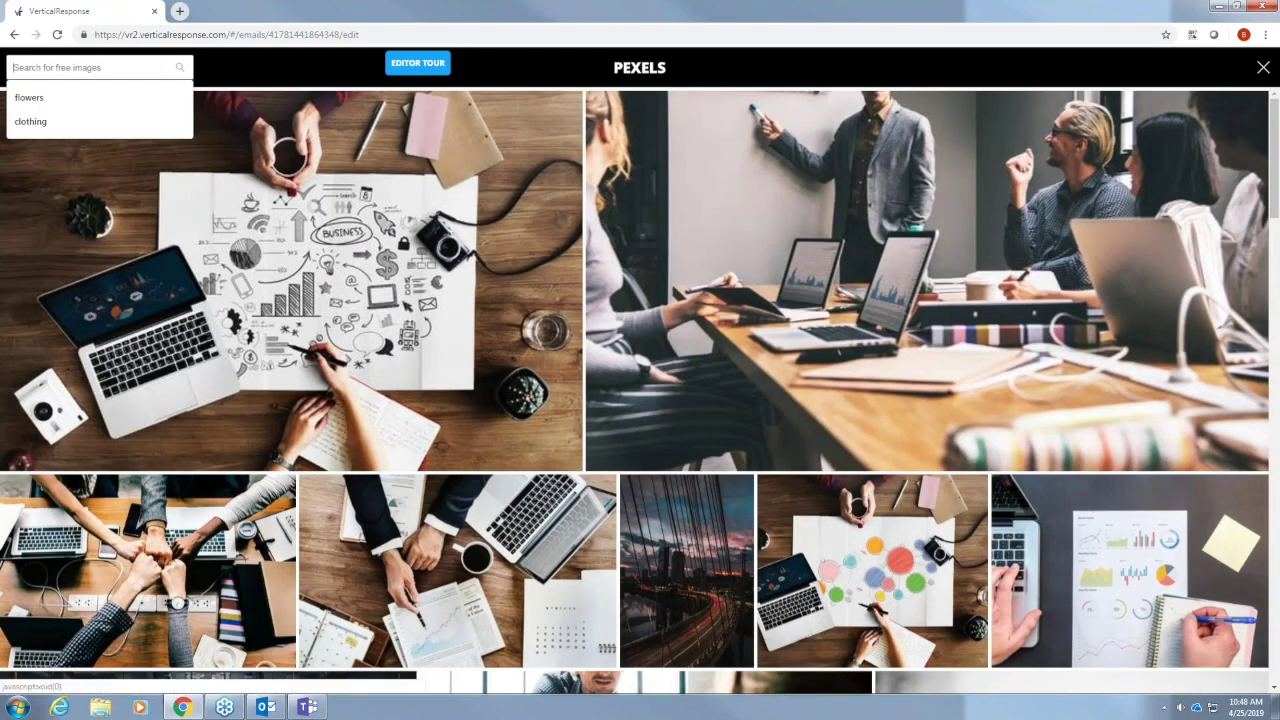
click(93, 124)
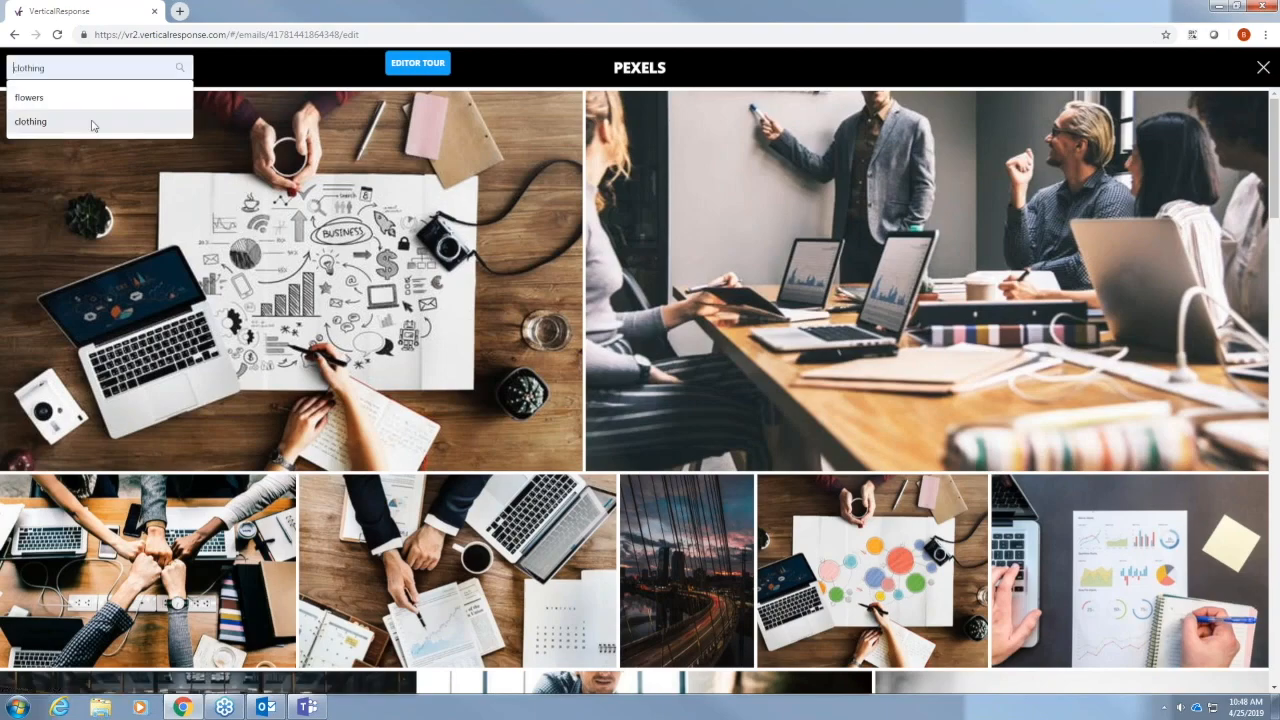
click(181, 68)
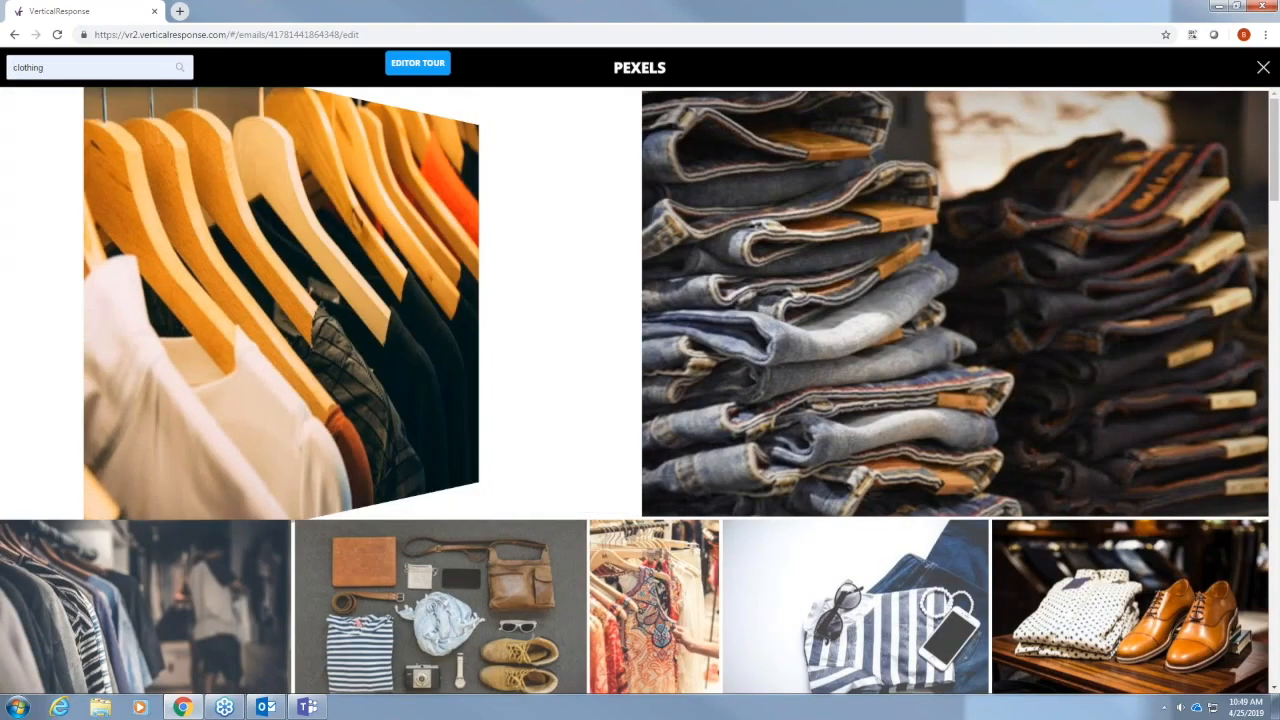
click(320, 300)
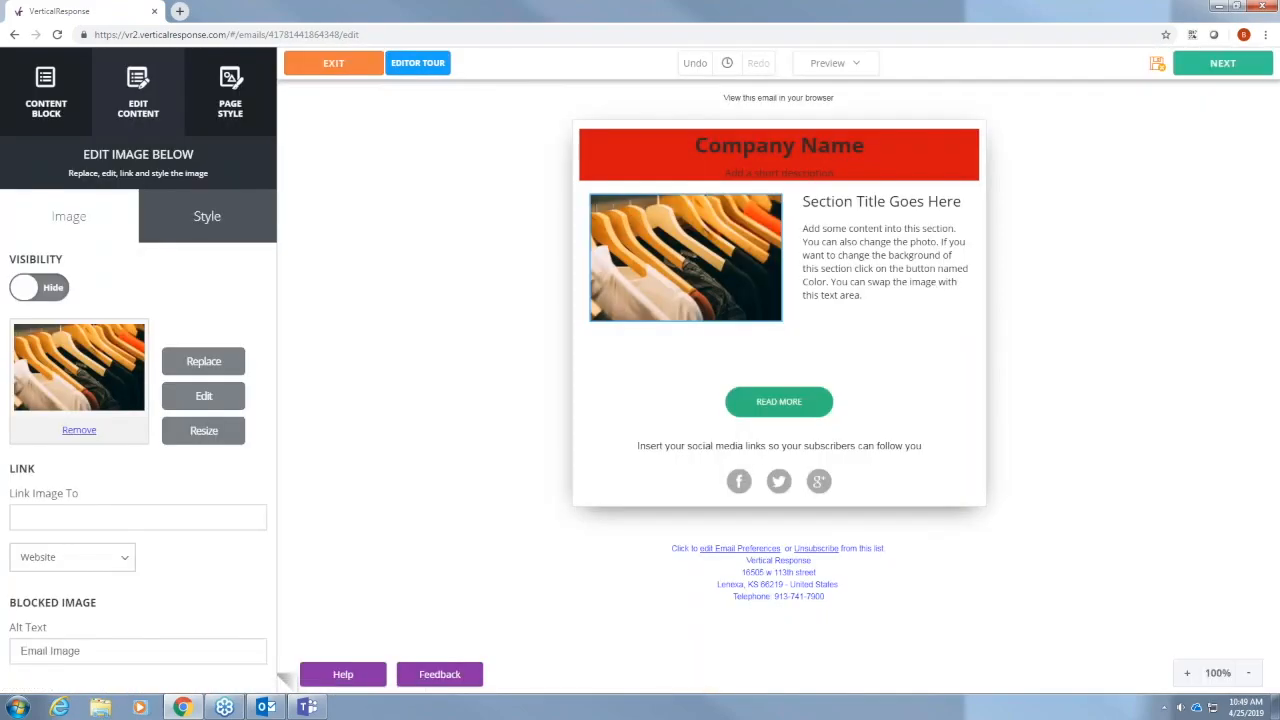
- Retitle the header 'Spring Special Now Available' with subtitle 'Shop Now for Best Selection'
click(826, 148)
drag(865, 182, 688, 184)
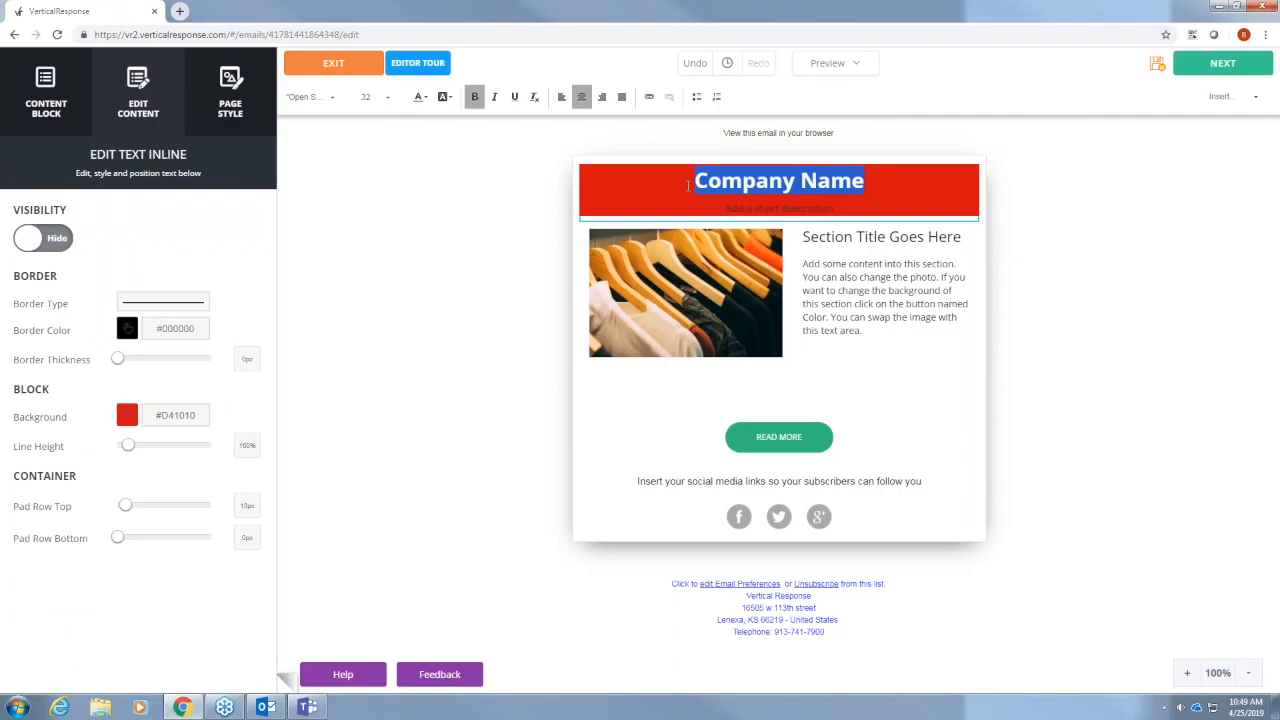
text(Spring)
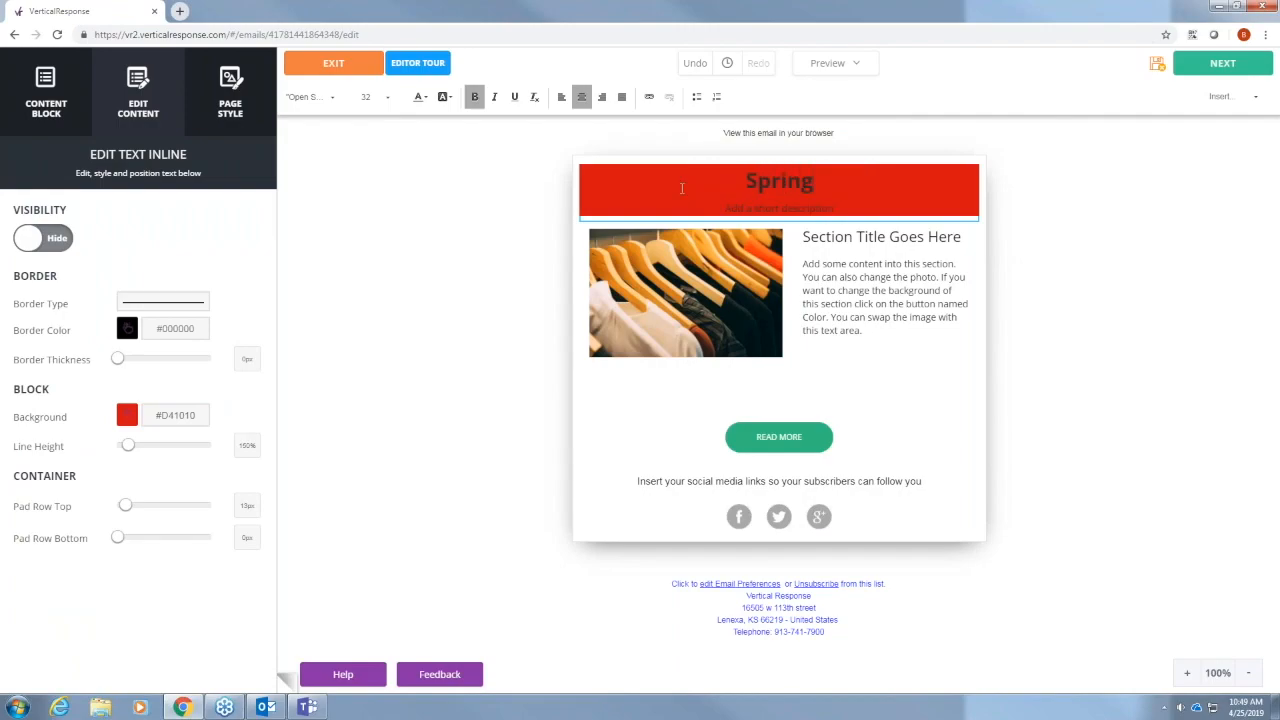
text( Special )
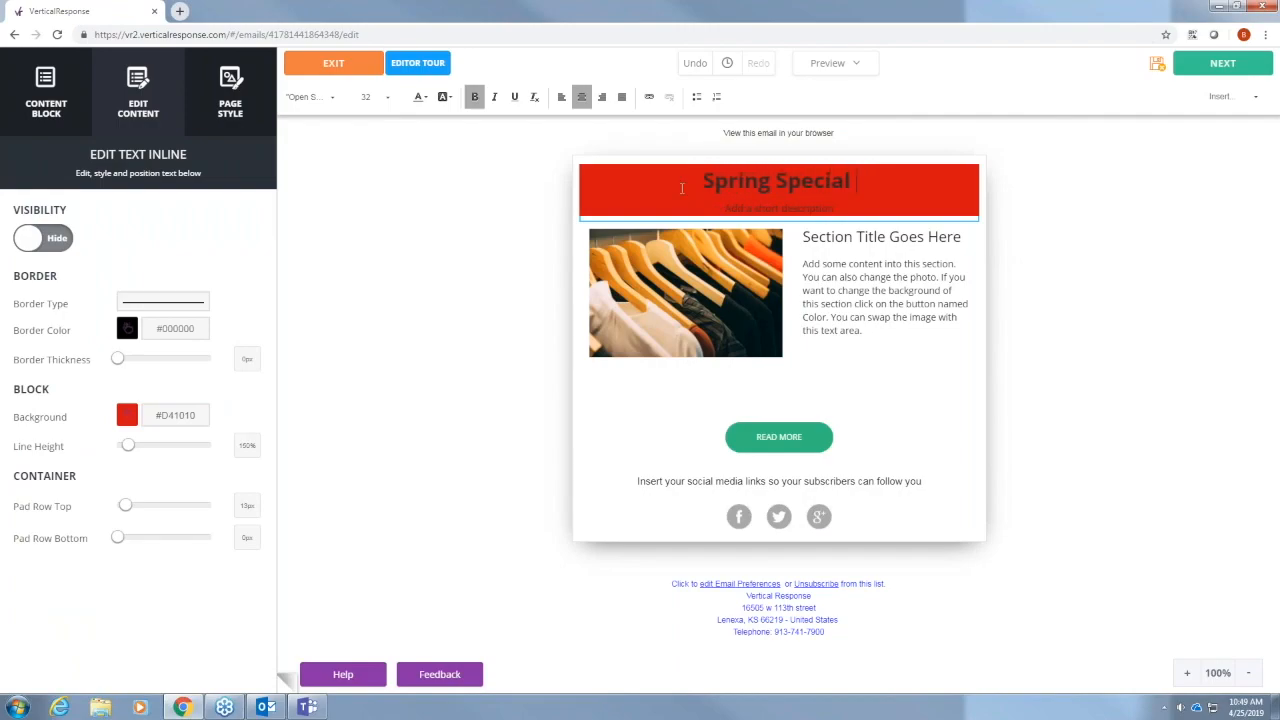
text(Now Availa)
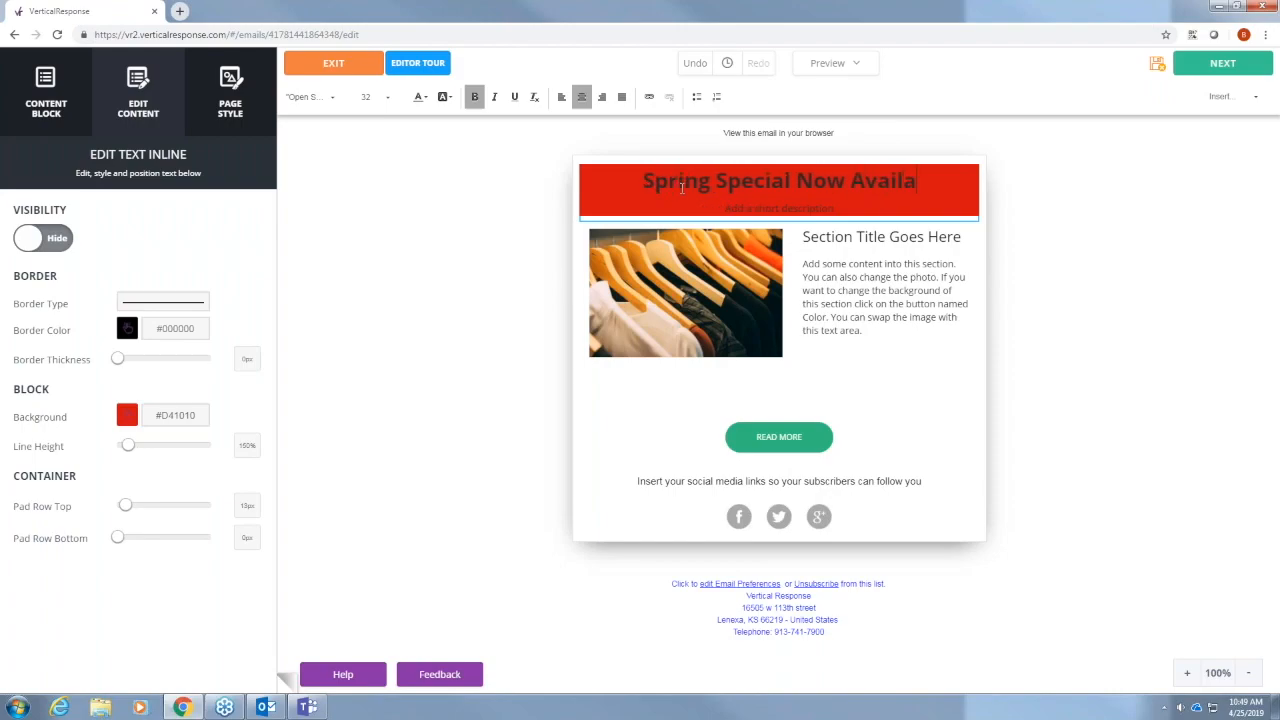
text(ble)
drag(836, 208, 732, 208)
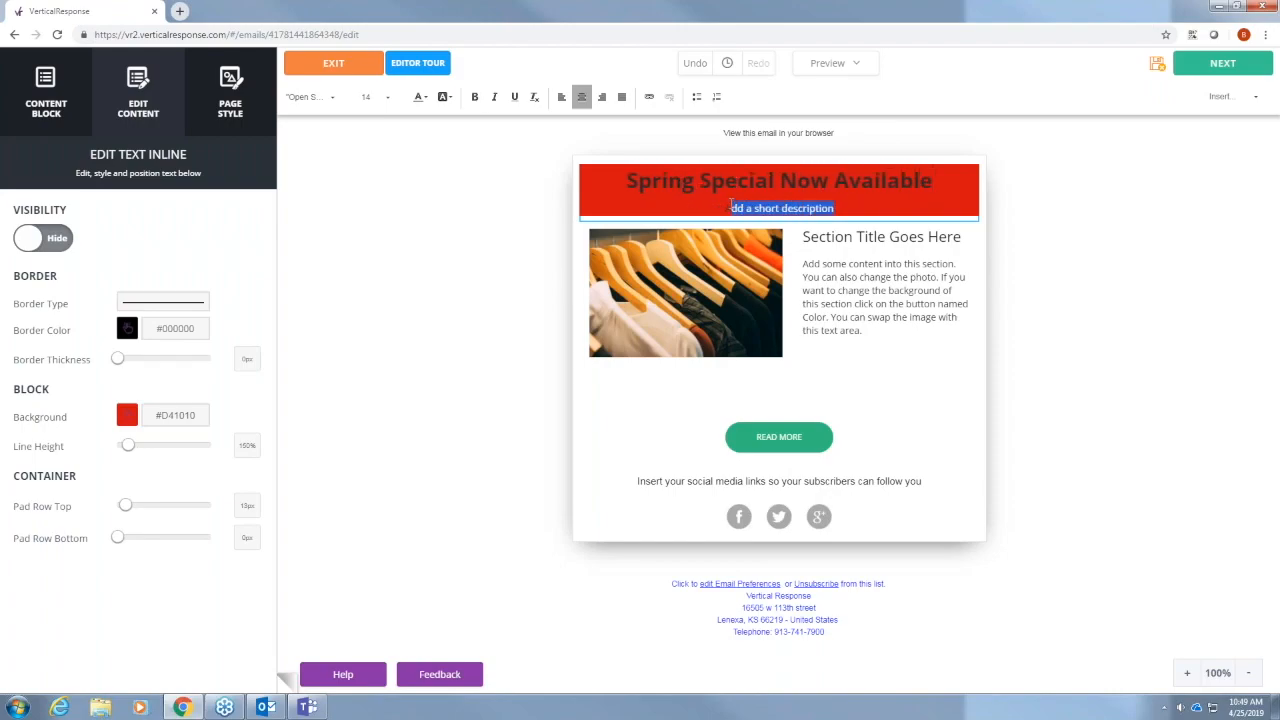
key(BackSpace)
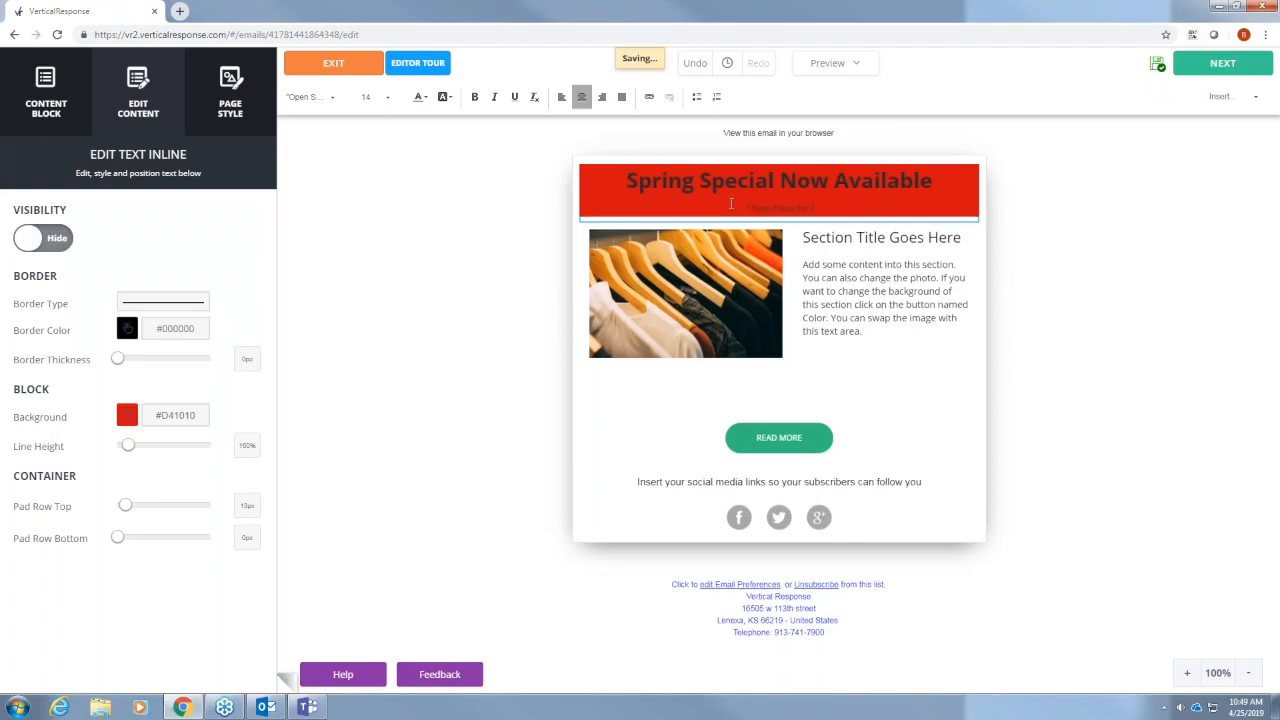
text(our customers)
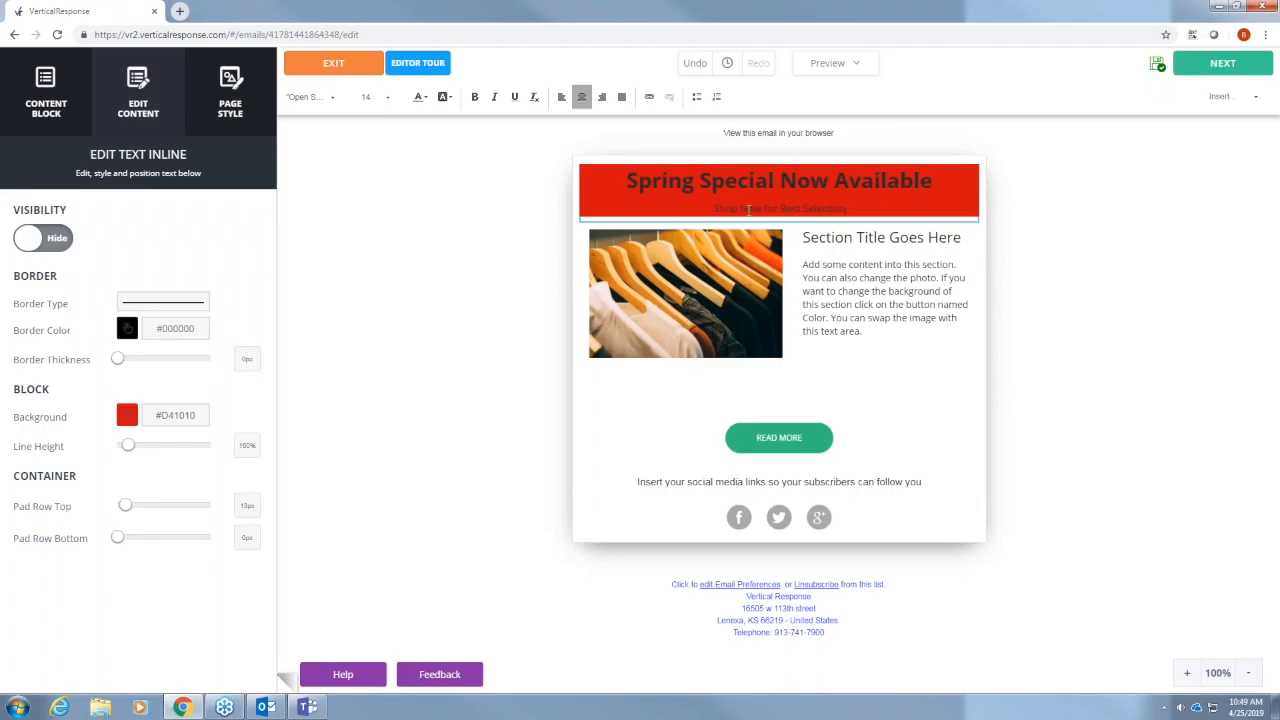
mouse_move(686, 293)
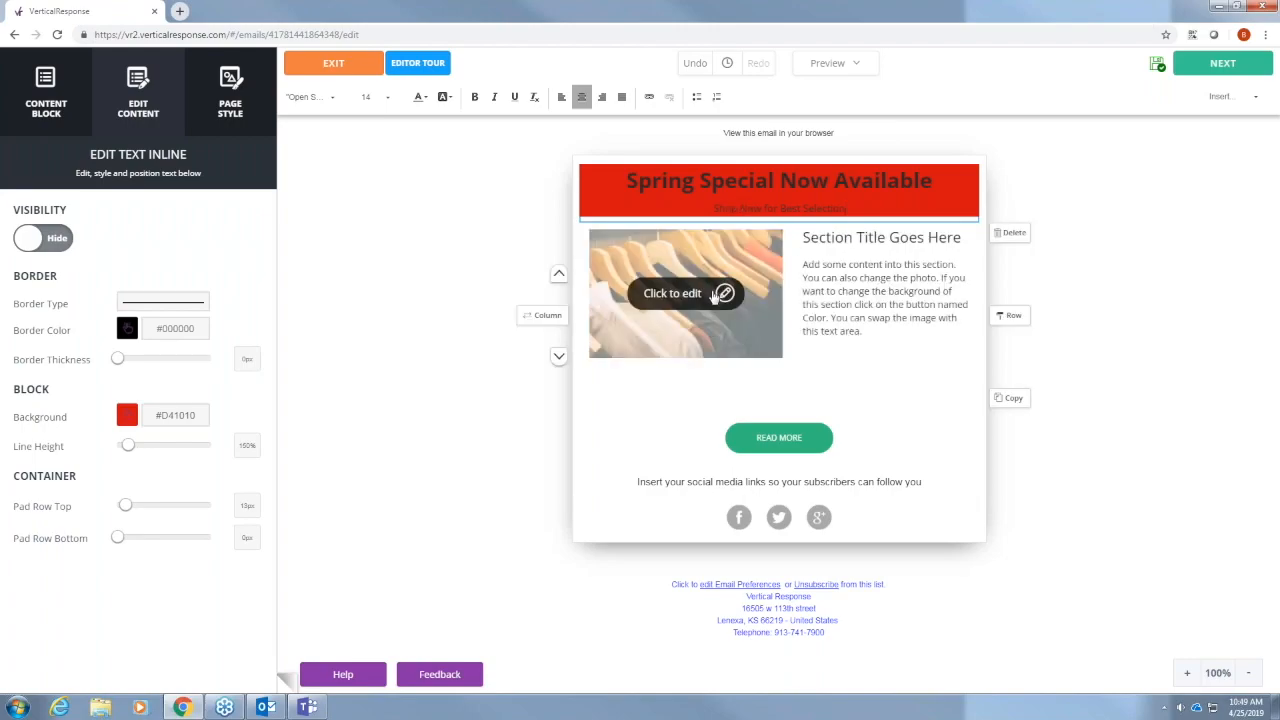
click(713, 296)
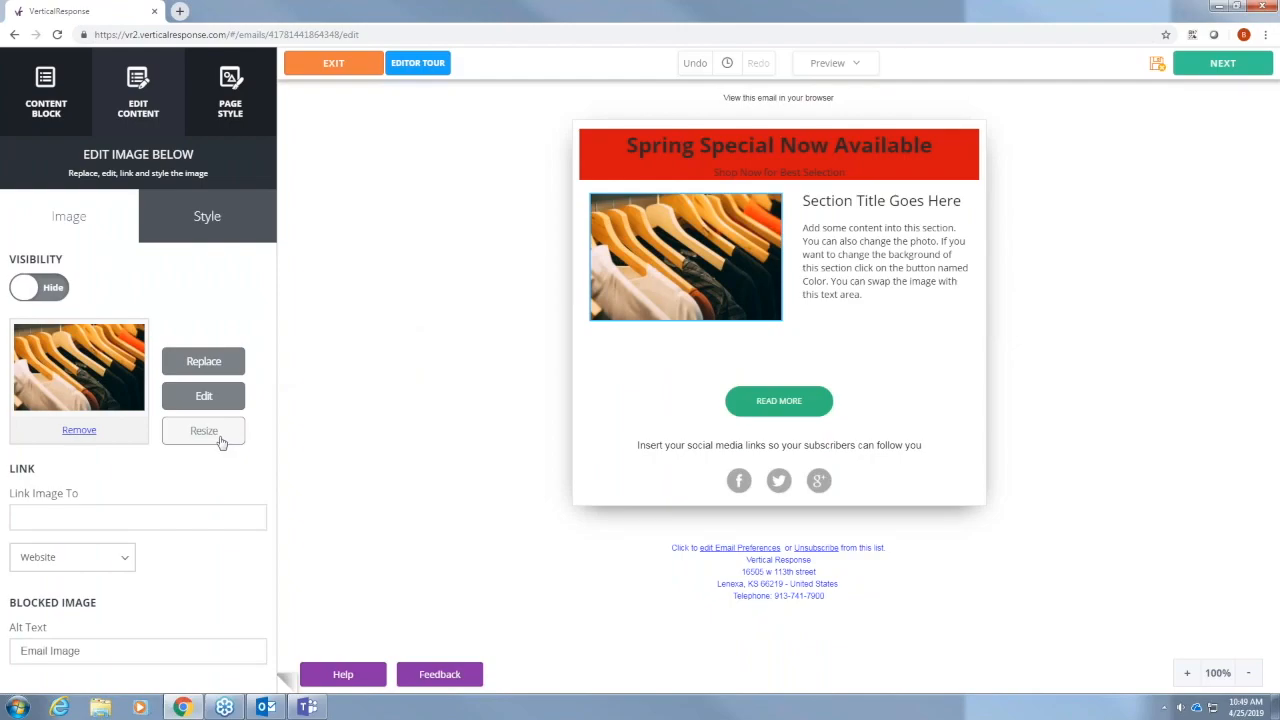
click(93, 521)
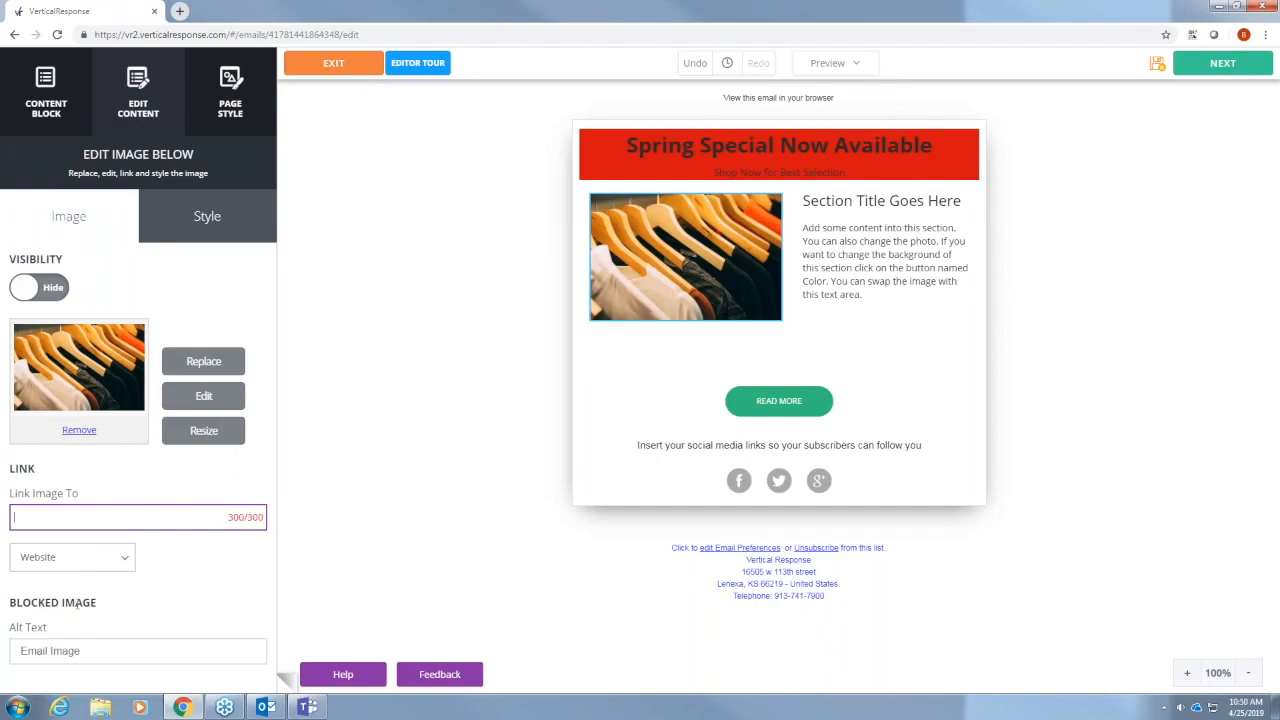
click(81, 653)
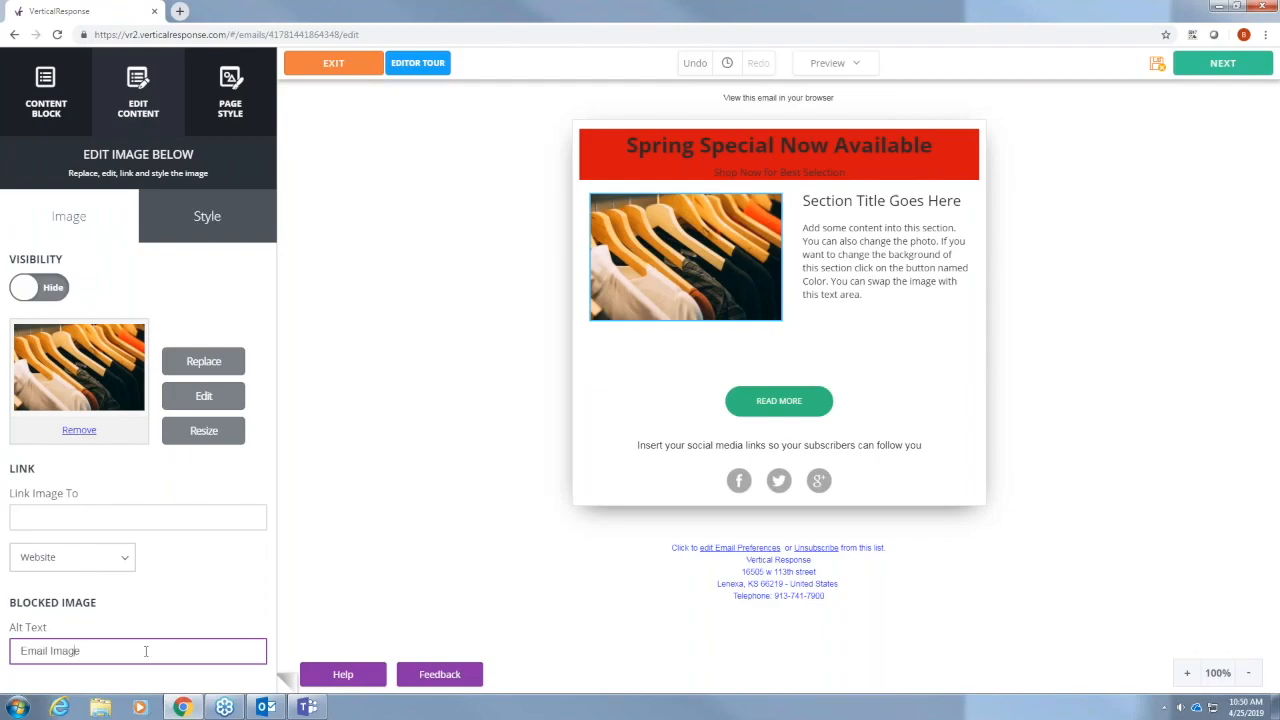
drag(118, 652, 23, 652)
click(162, 655)
mouse_move(779, 401)
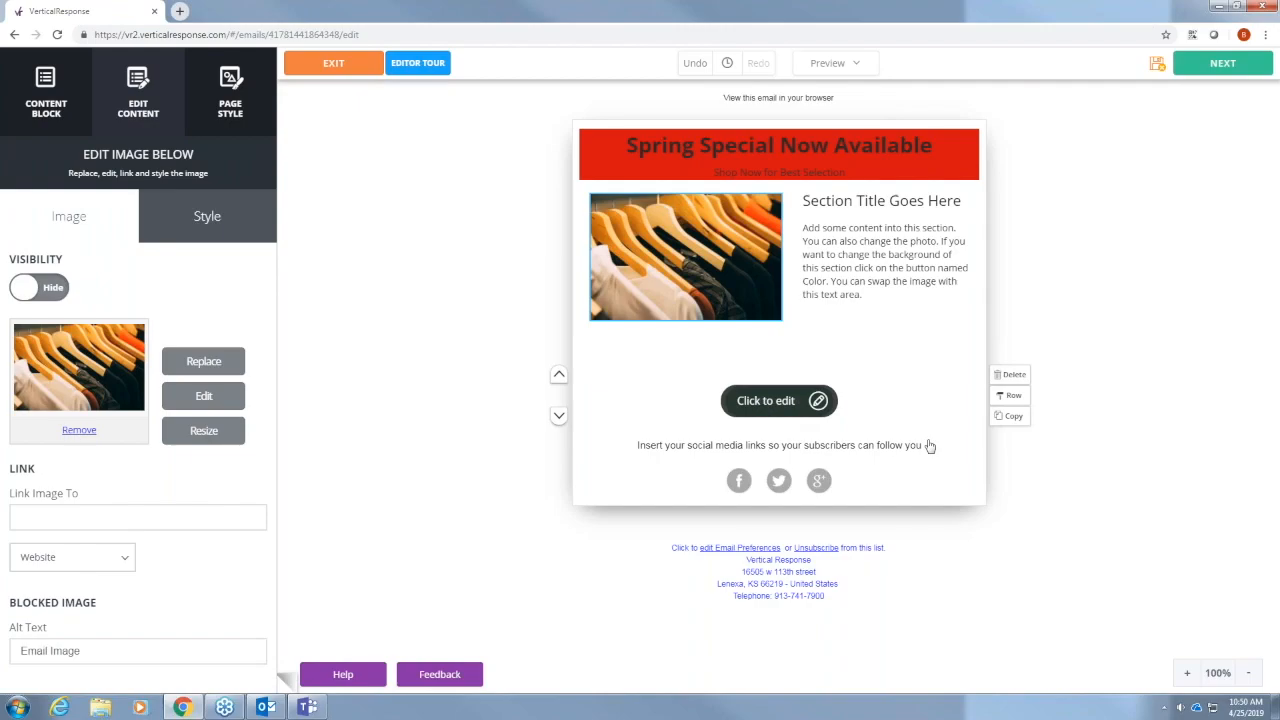
click(779, 400)
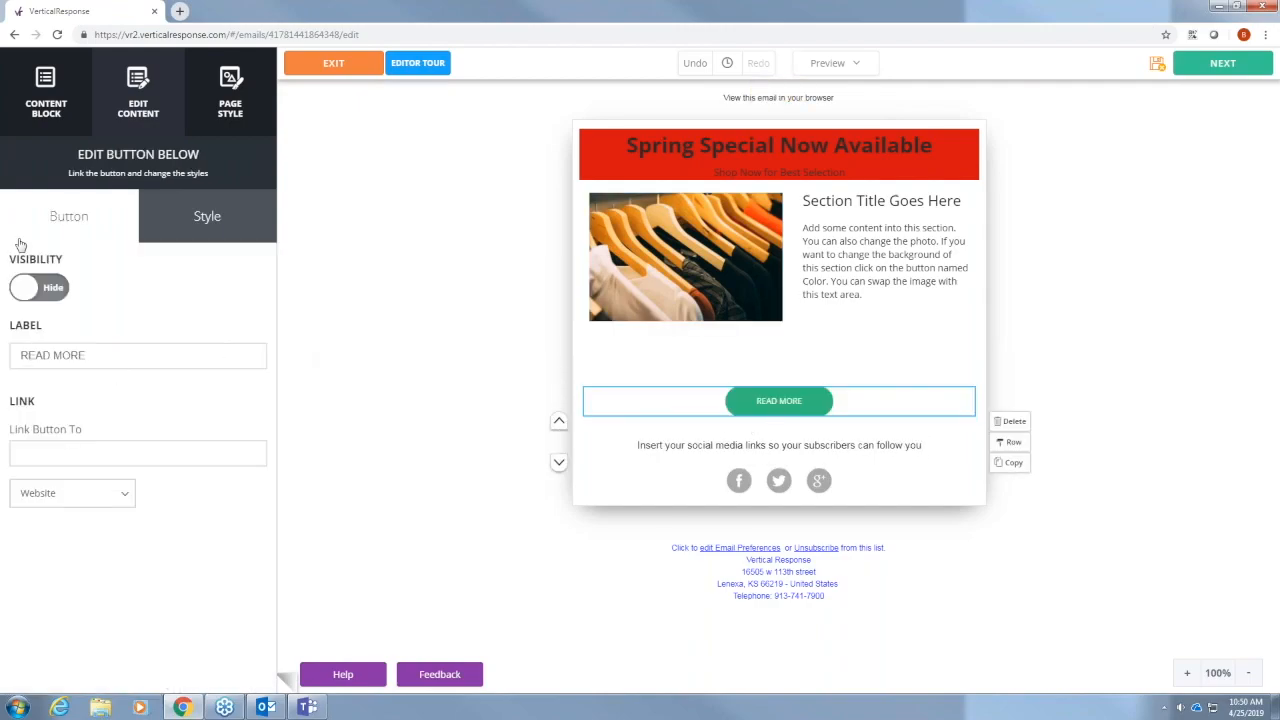
- Change the button label from READ MORE to 'Shop Now'
click(108, 355)
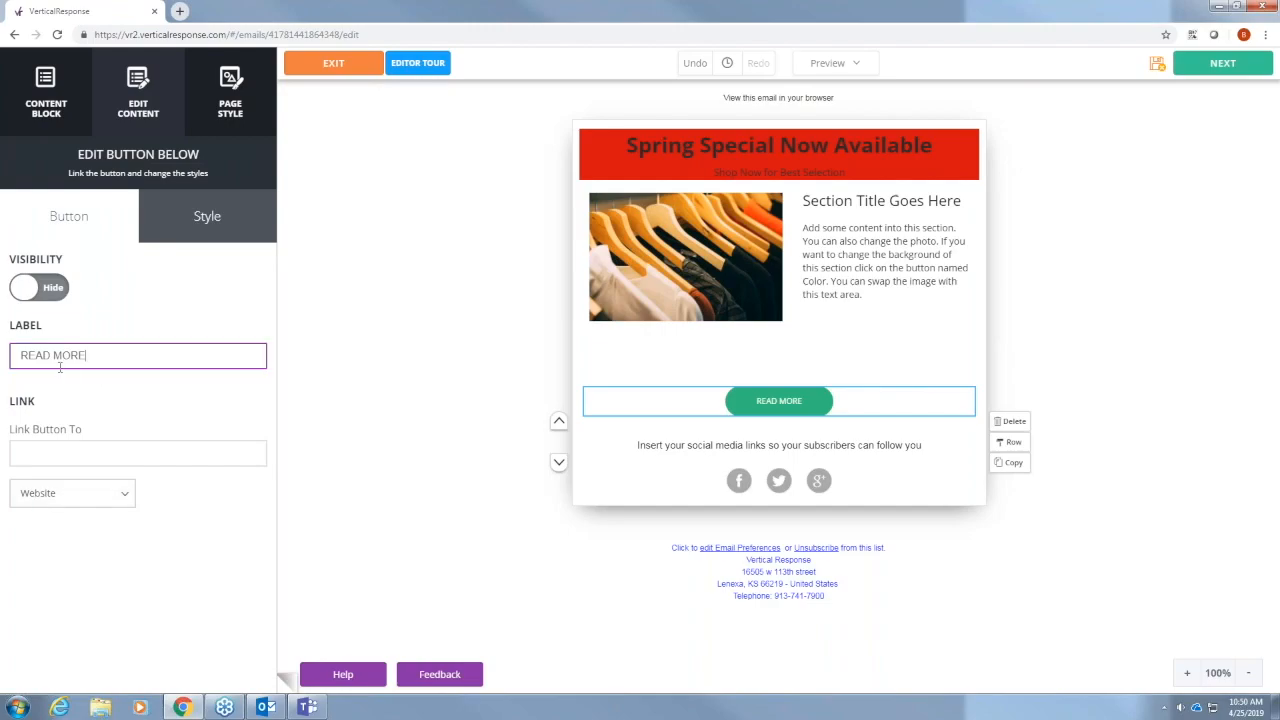
key(ctrl+a)
key(BackSpace)
text(S)
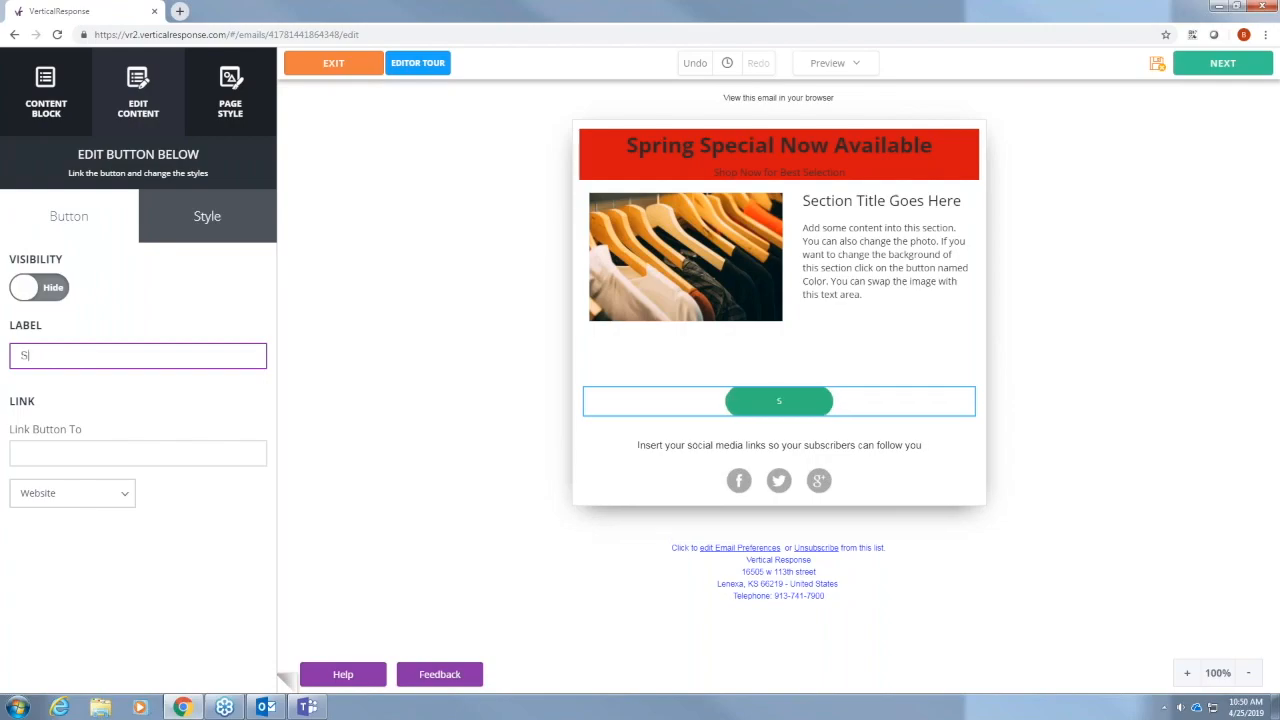
text( Now)
click(25, 457)
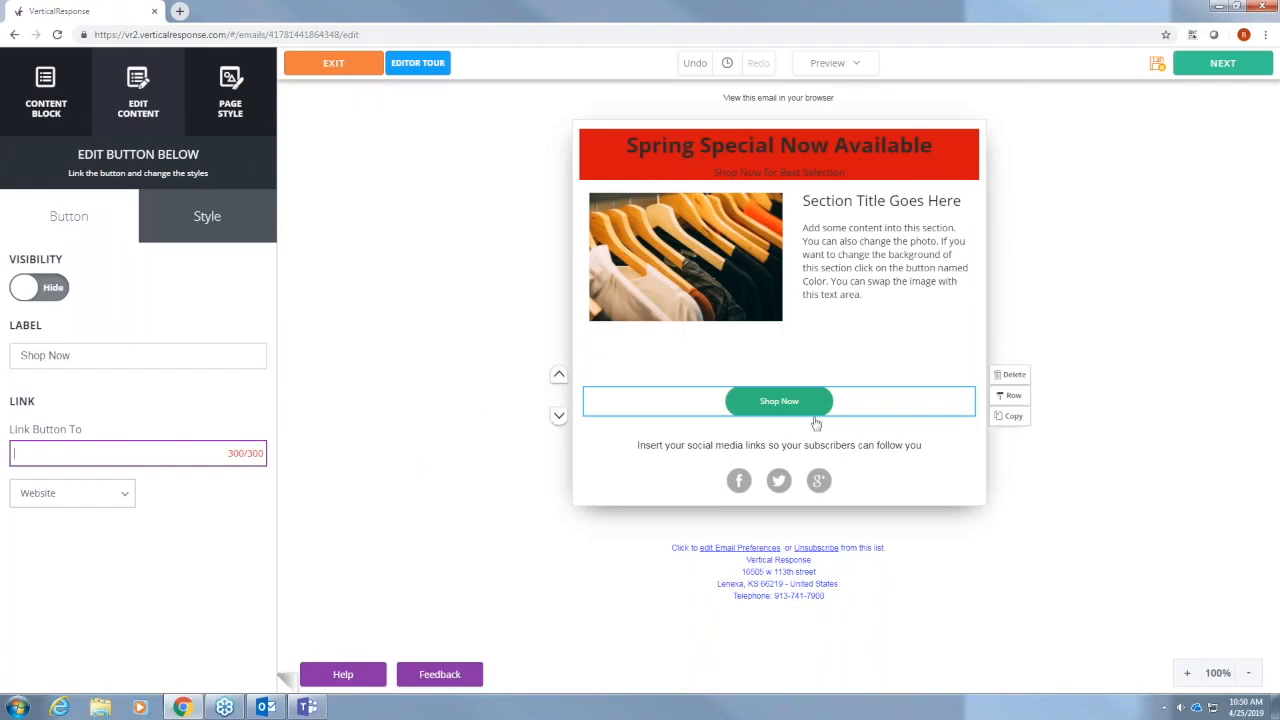
click(207, 216)
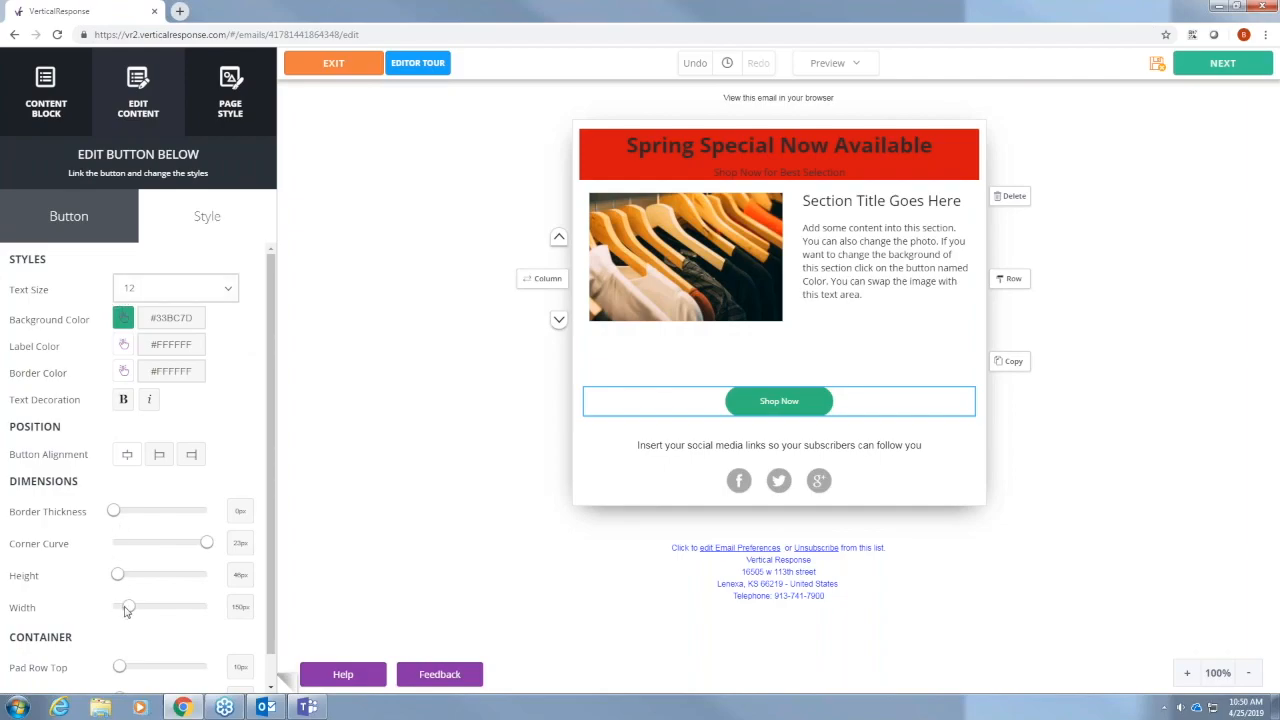
- Shrink the Shop Now button's width, height and corner curve to make it small and square
mouse_move(128, 607)
mouse_down()
mouse_move(117, 608)
mouse_move(116, 575)
mouse_move(117, 607)
mouse_up()
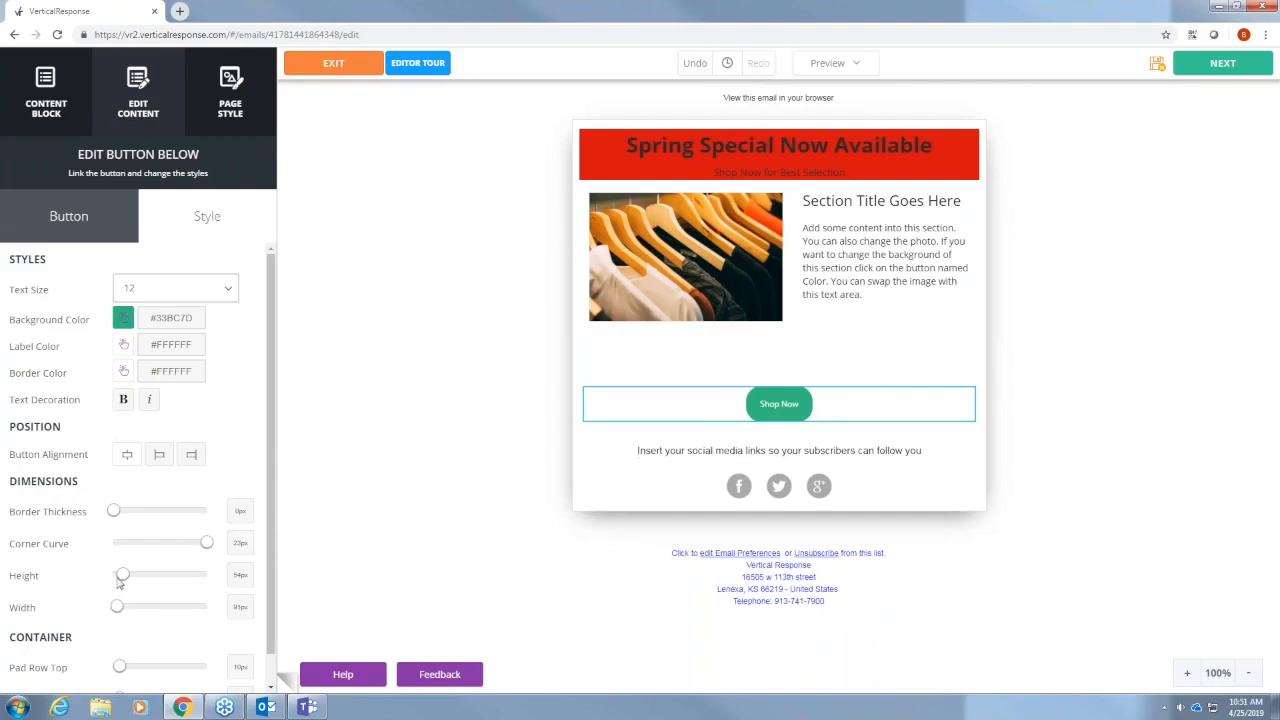
drag(207, 543, 110, 544)
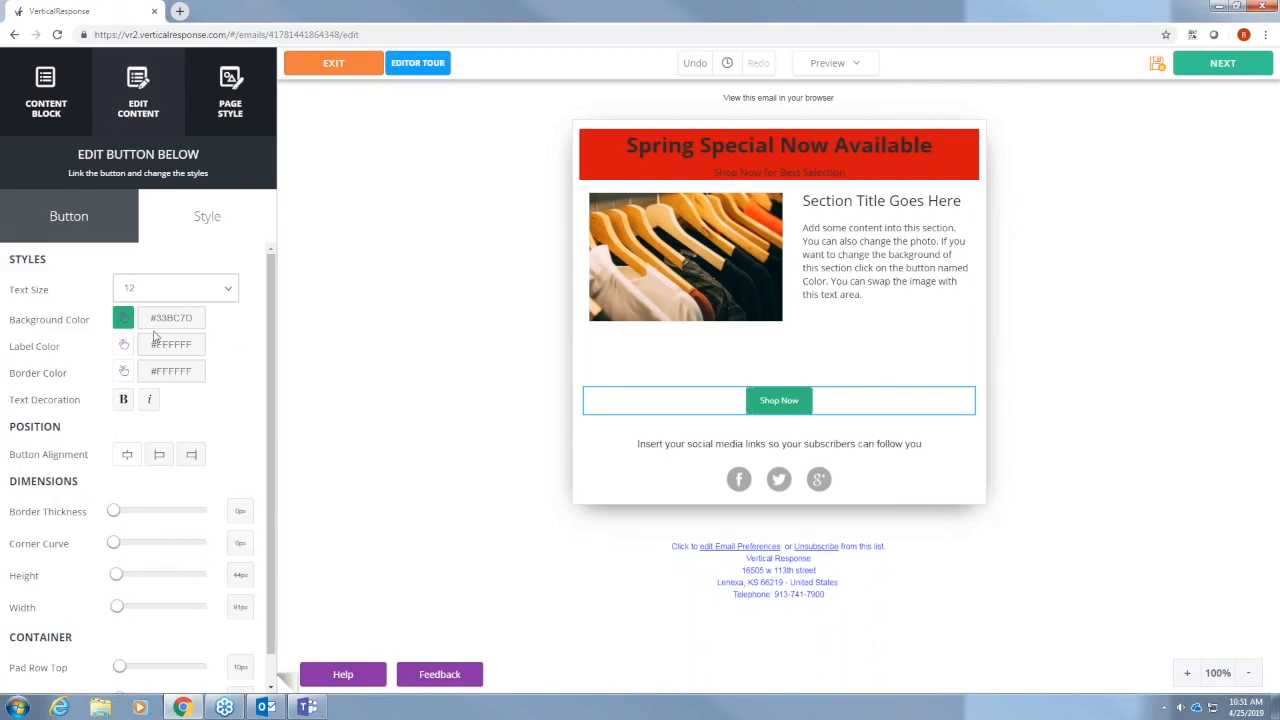
- Give the button a bright red background and reduce the padding around its row
click(124, 320)
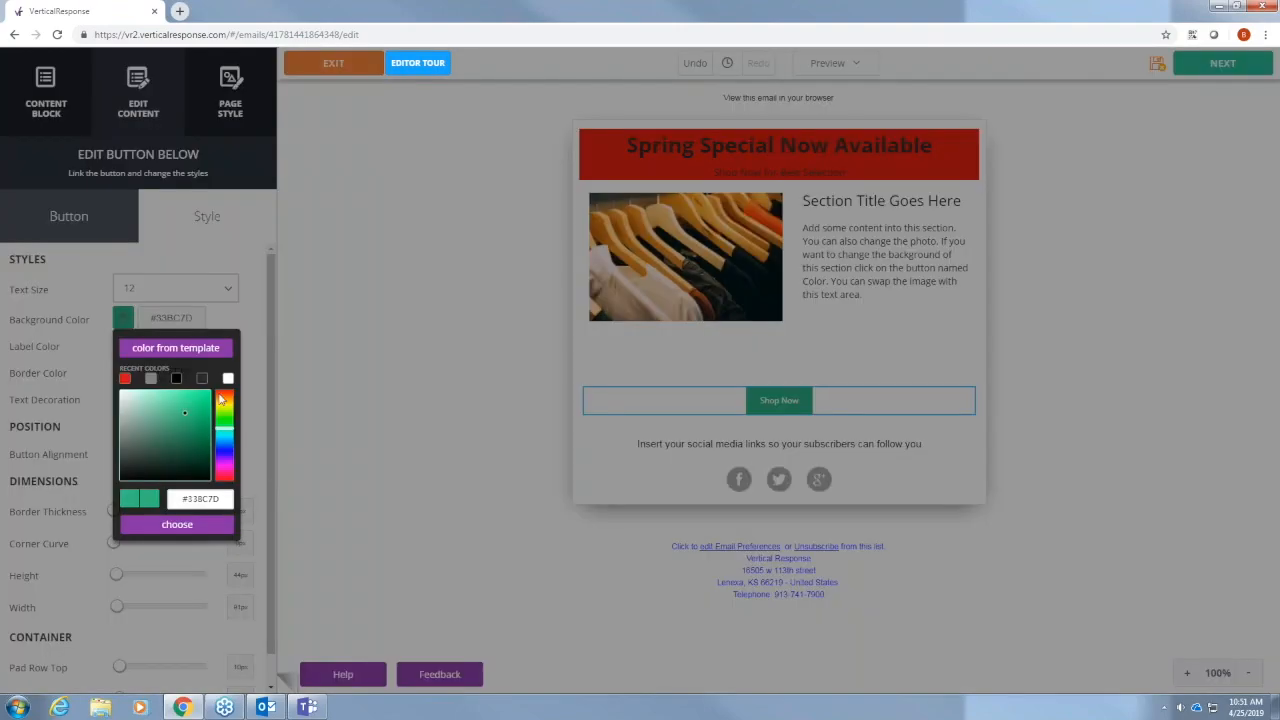
click(224, 401)
drag(224, 401, 224, 388)
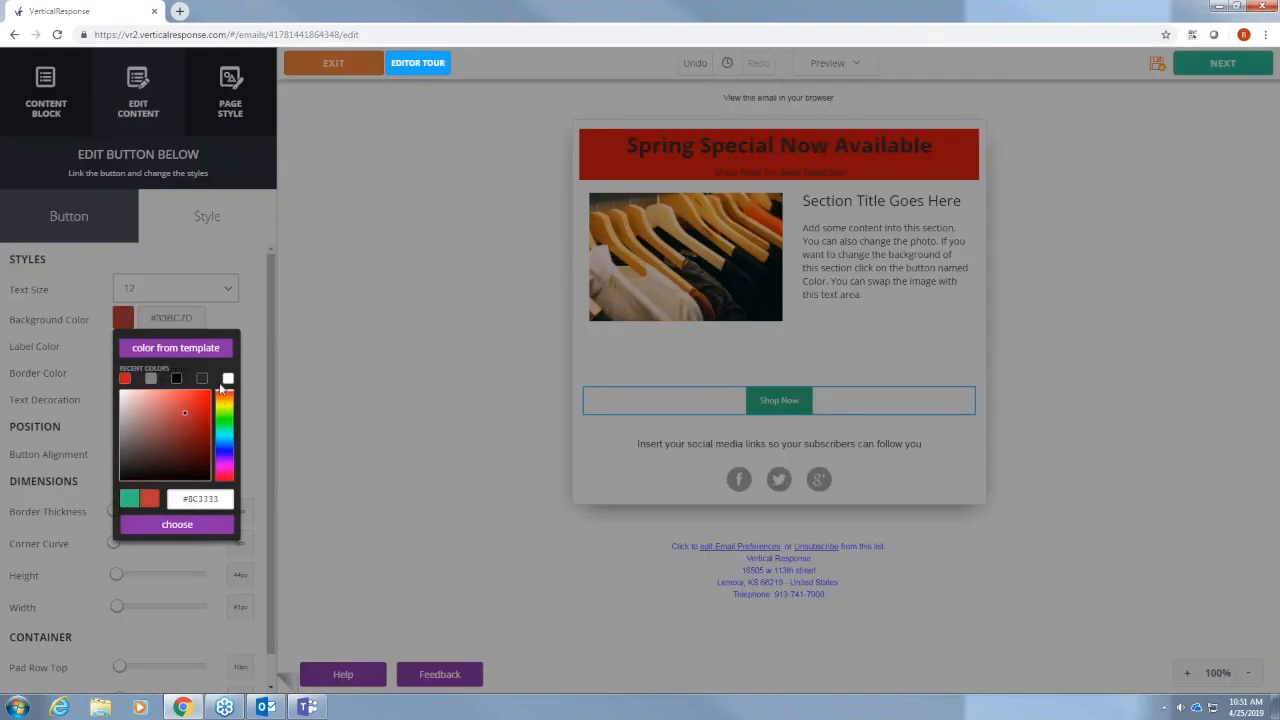
click(197, 411)
click(177, 524)
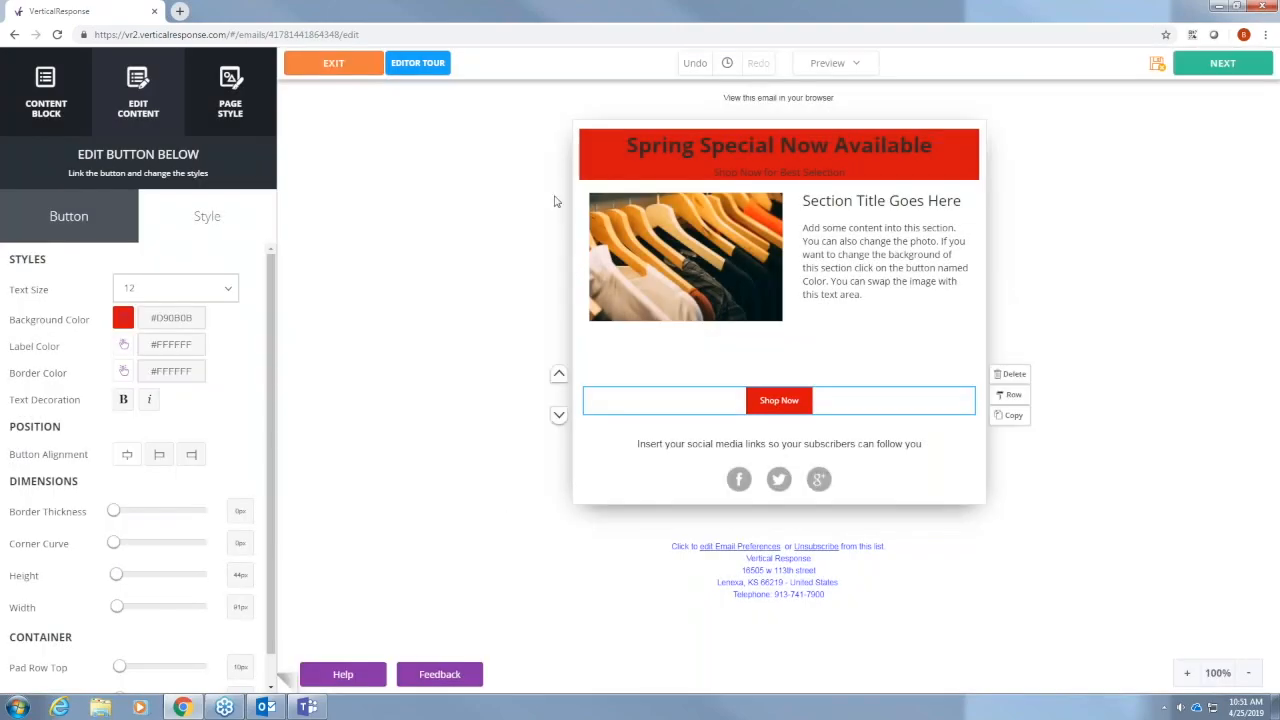
mouse_move(778, 400)
scroll(190, 610, down, 1)
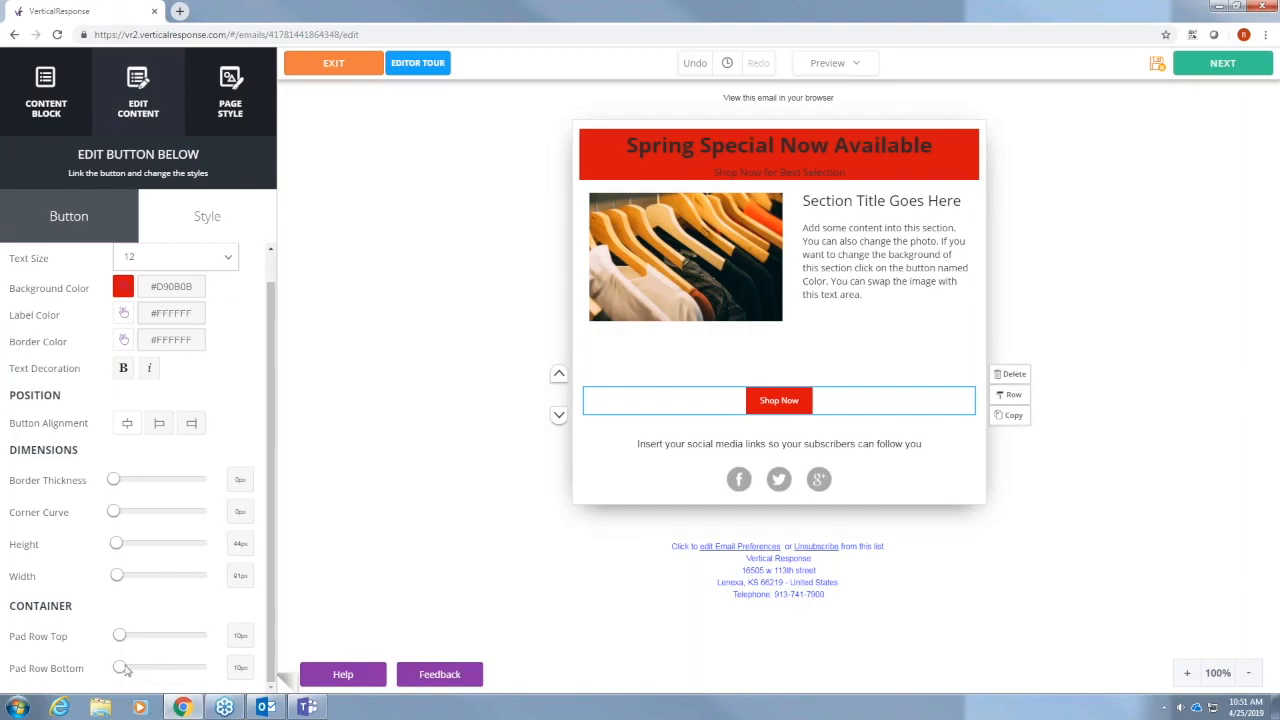
drag(120, 668, 110, 636)
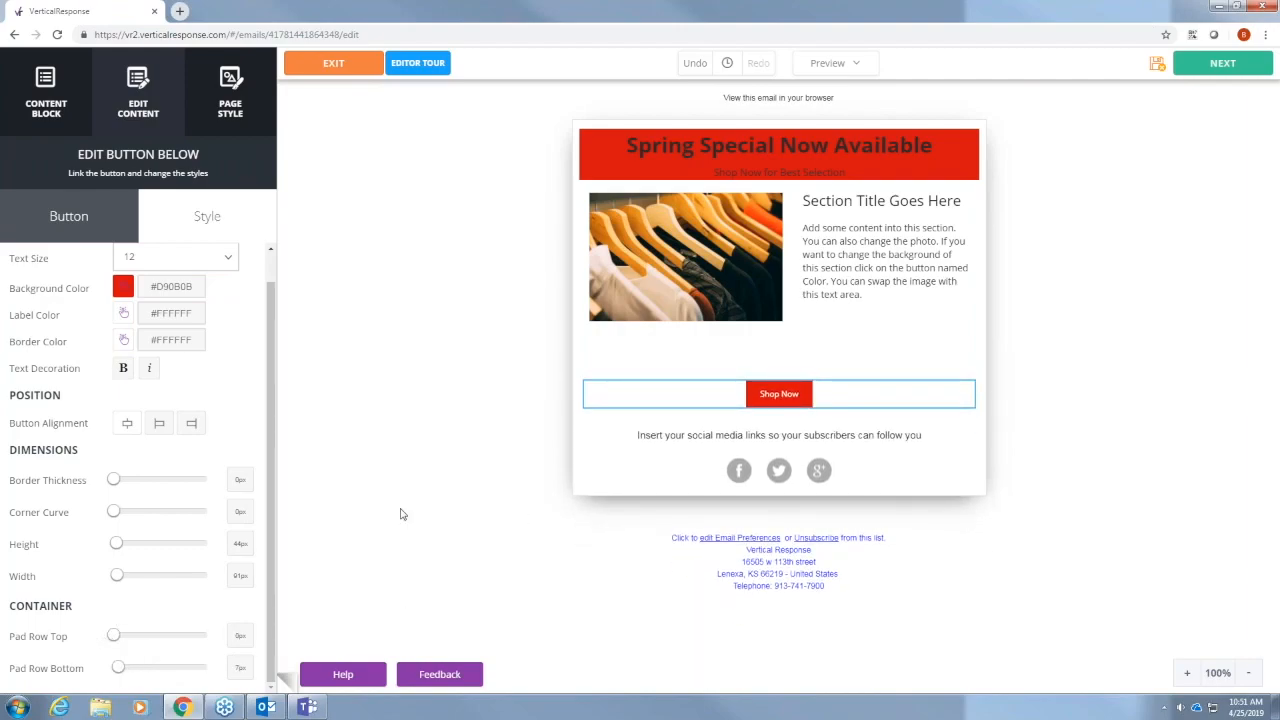
mouse_move(779, 150)
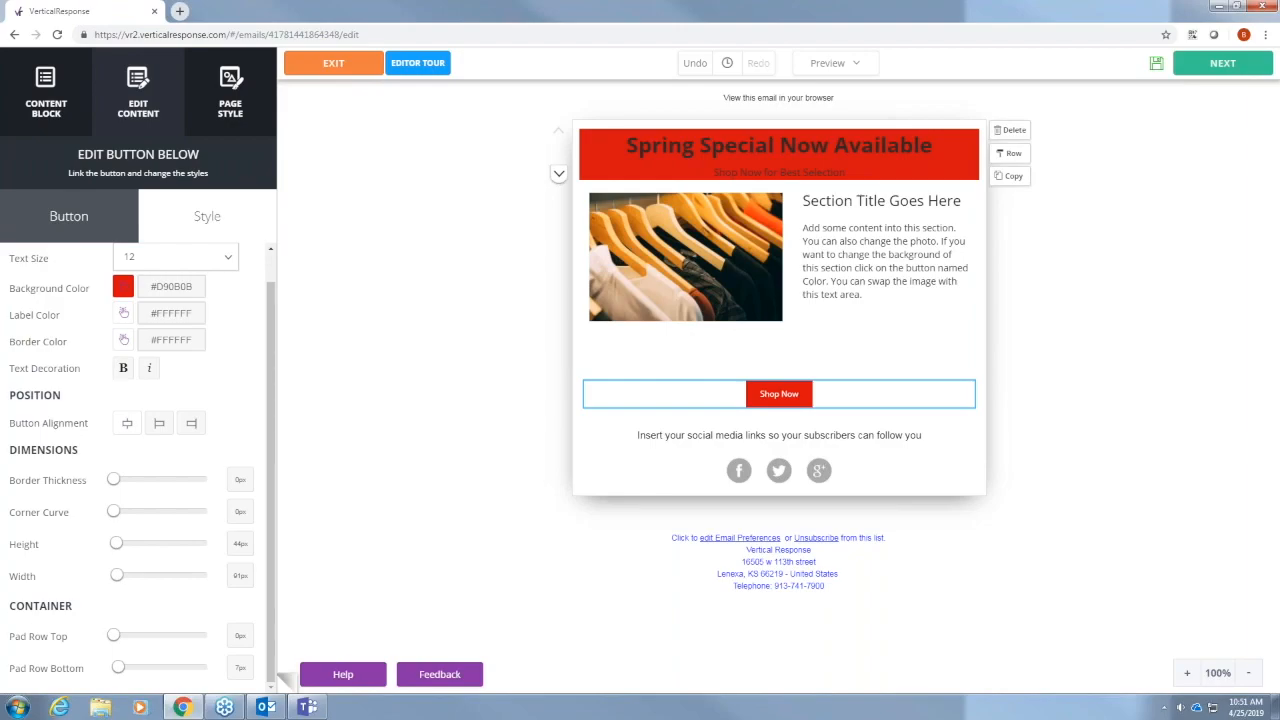
- Save the Spring Special email draft and exit the editor
click(1157, 63)
click(1157, 64)
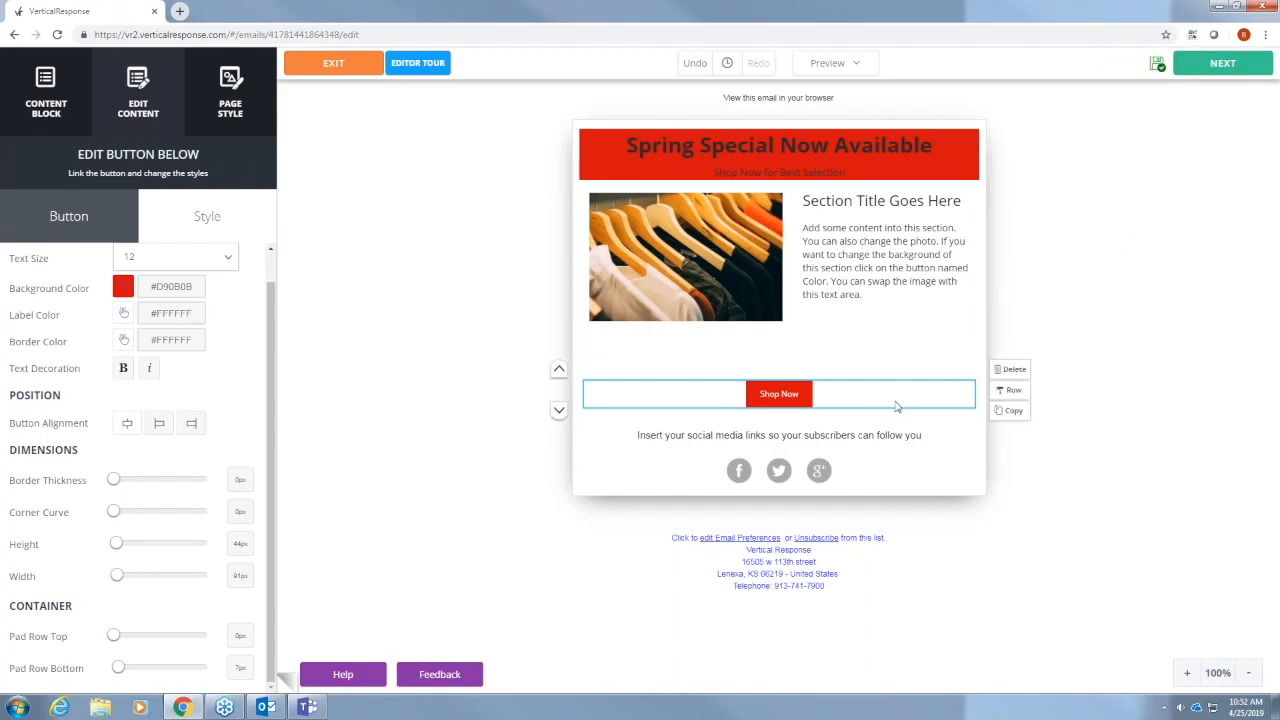
click(335, 63)
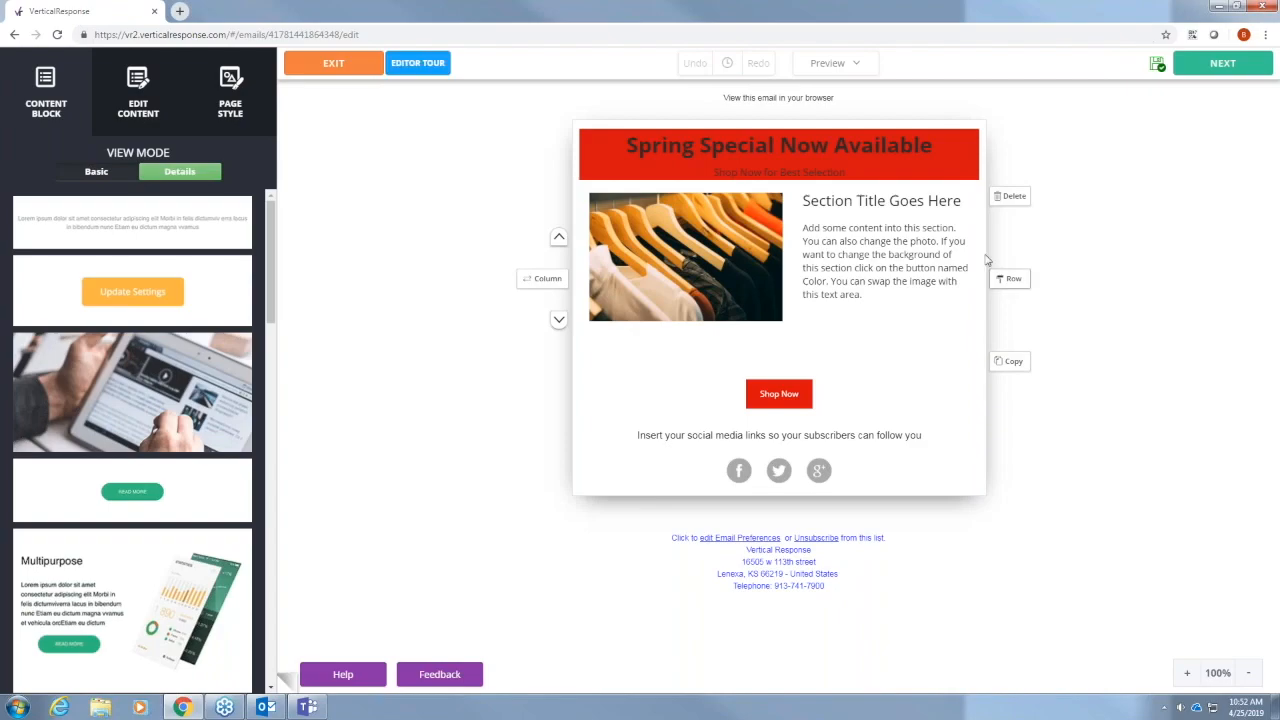
click(418, 63)
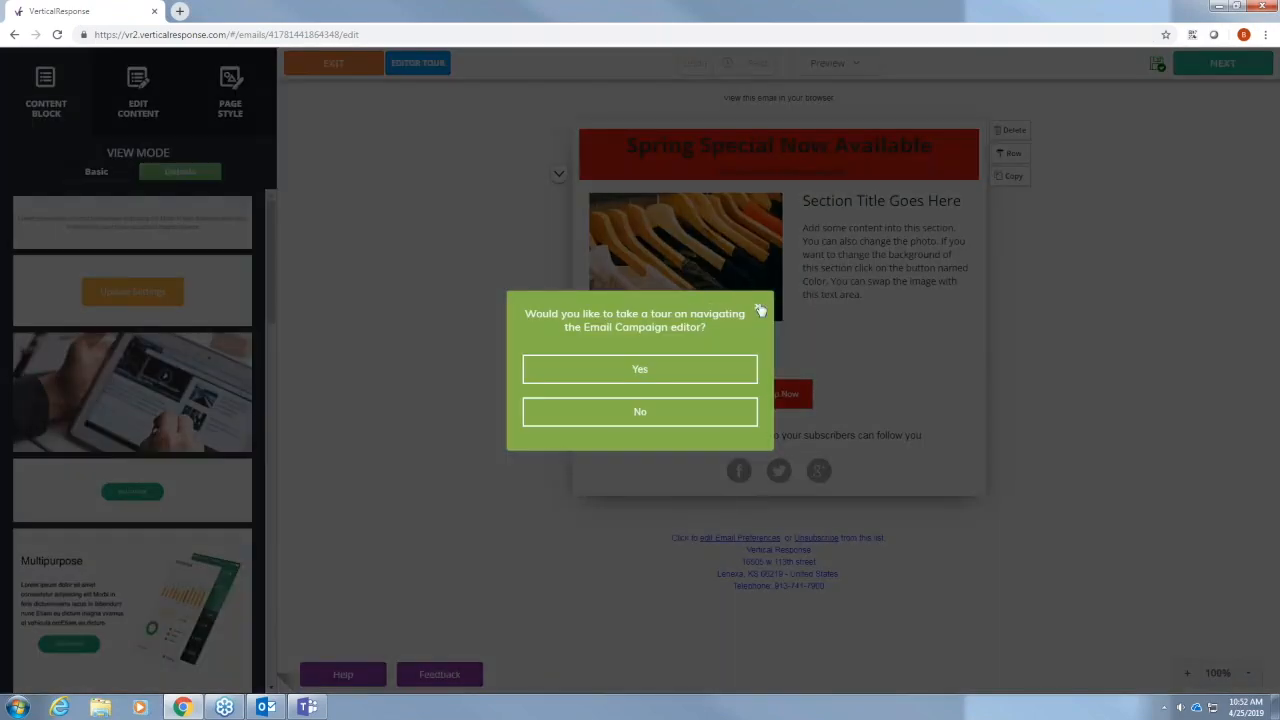
click(761, 308)
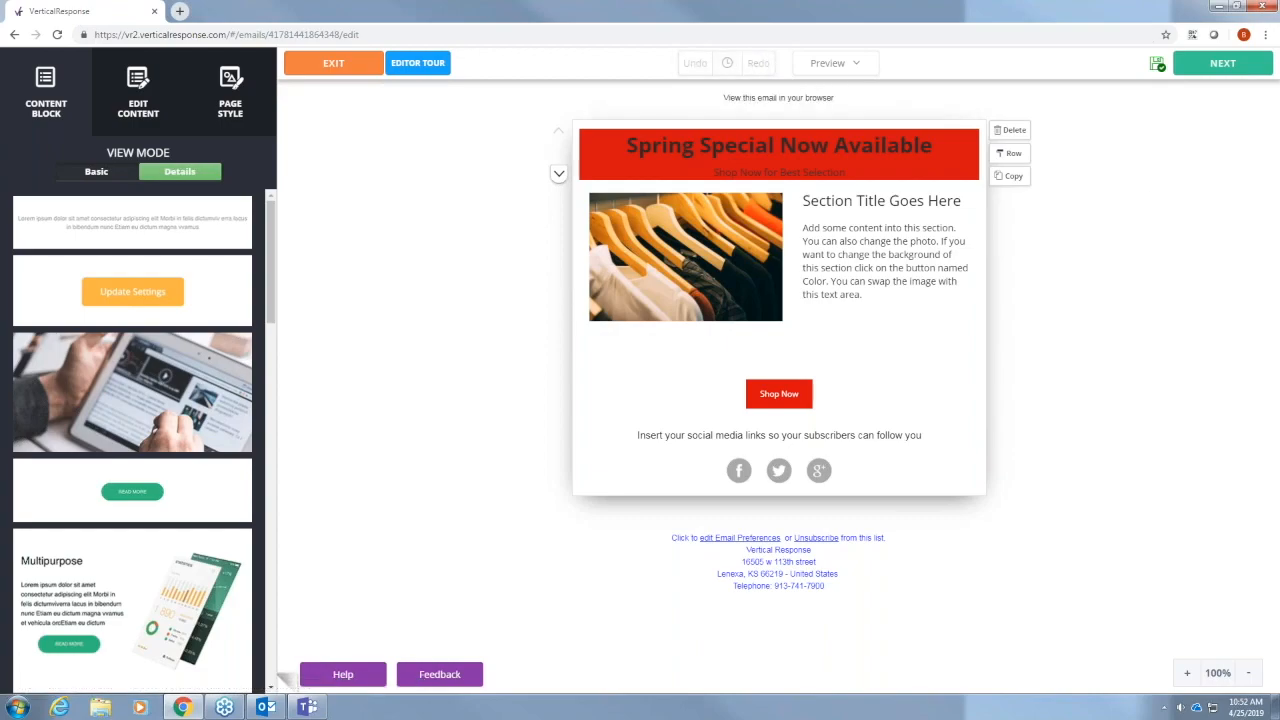
- Preview the Spring Special email at desktop, phone and tablet sizes, then return to the editor's preview options
click(834, 62)
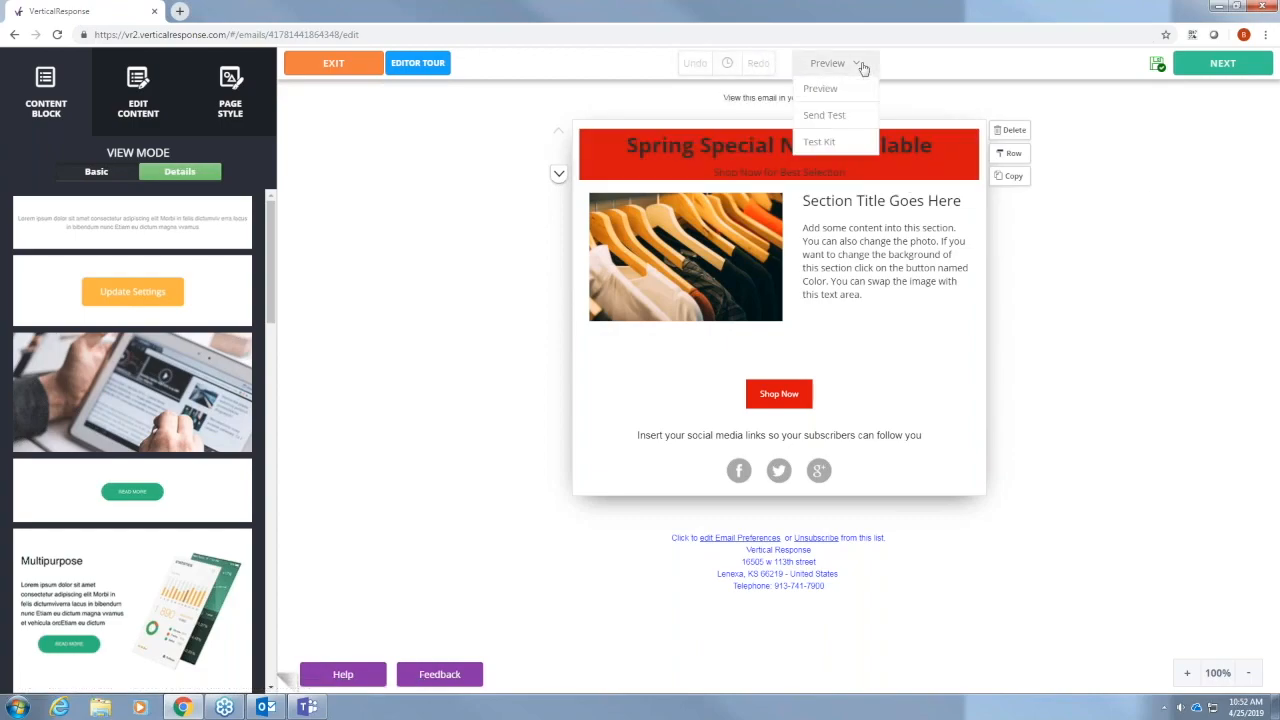
click(845, 92)
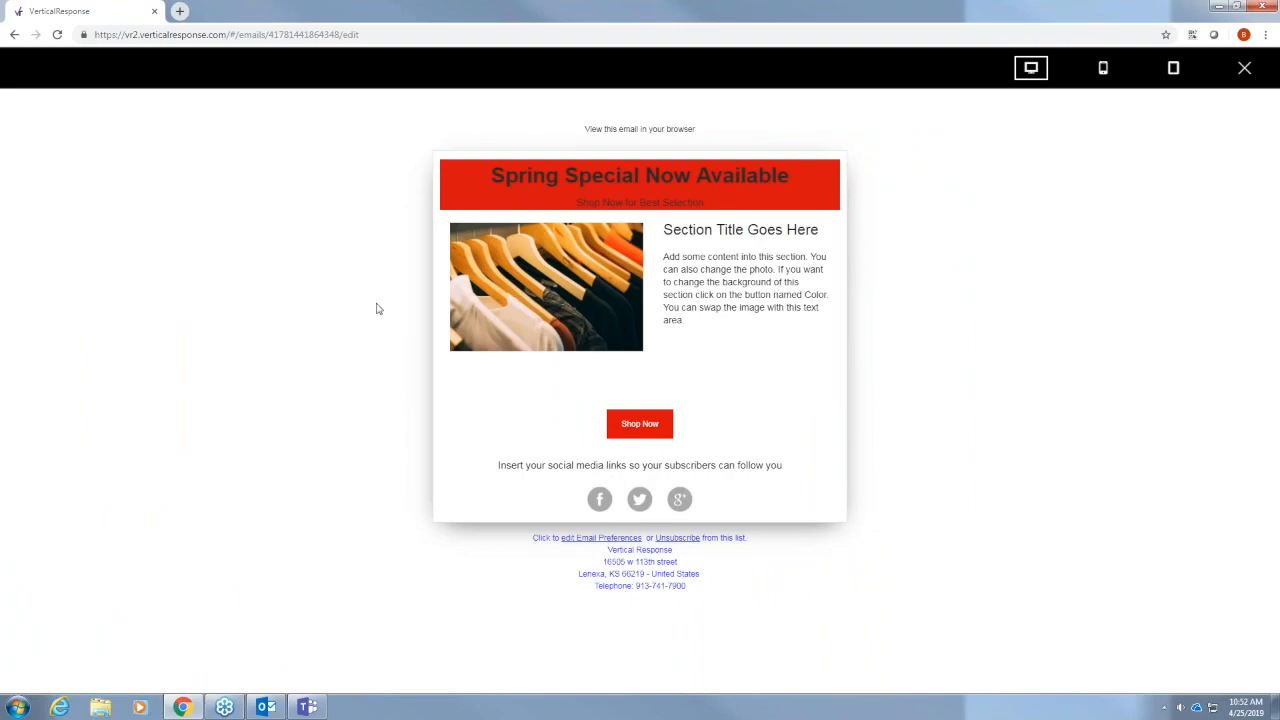
click(1103, 68)
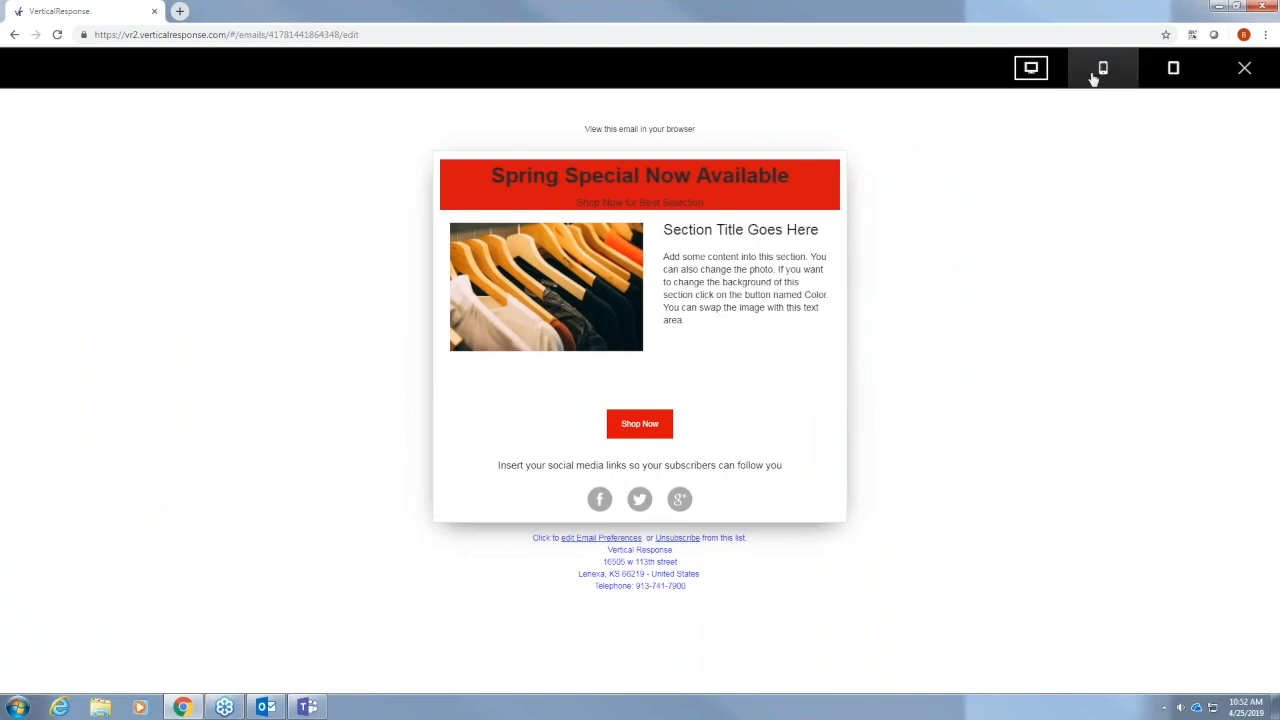
scroll(766, 407, down, 5)
scroll(766, 407, down, 5)
scroll(766, 407, down, 3)
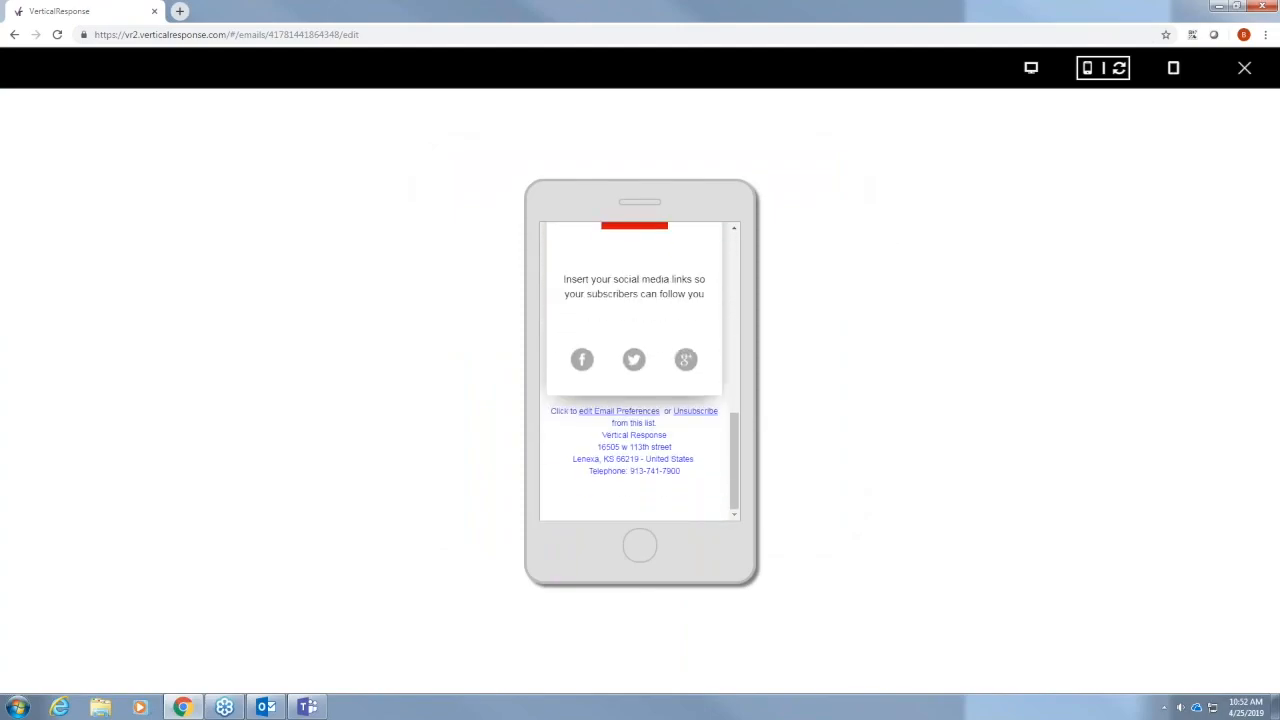
click(1174, 68)
scroll(701, 329, down, 5)
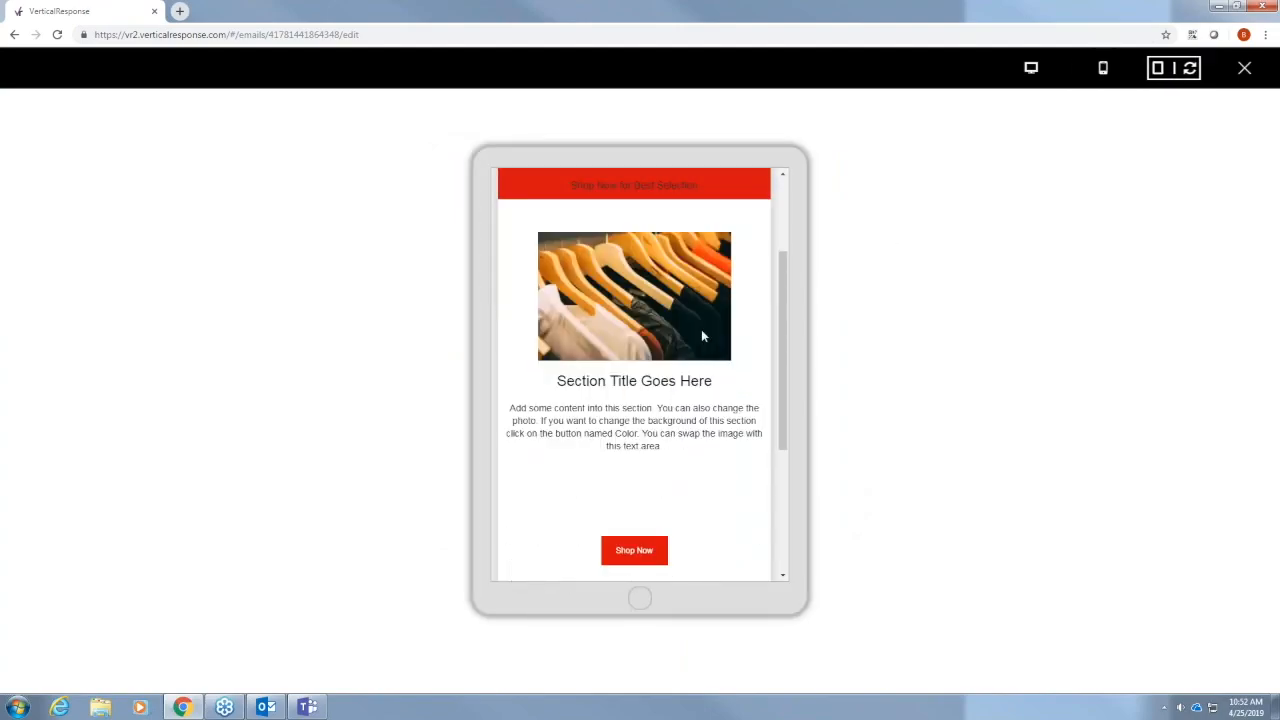
scroll(701, 329, down, 4)
scroll(701, 335, down, 3)
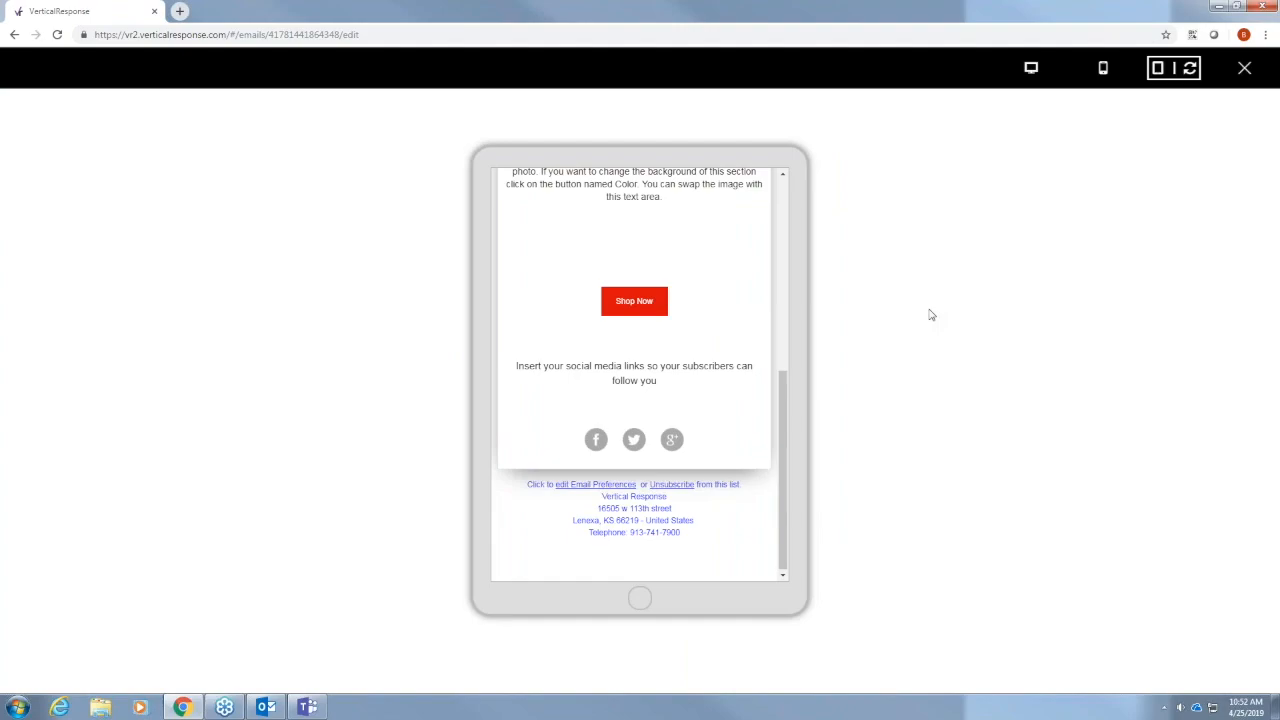
click(1245, 68)
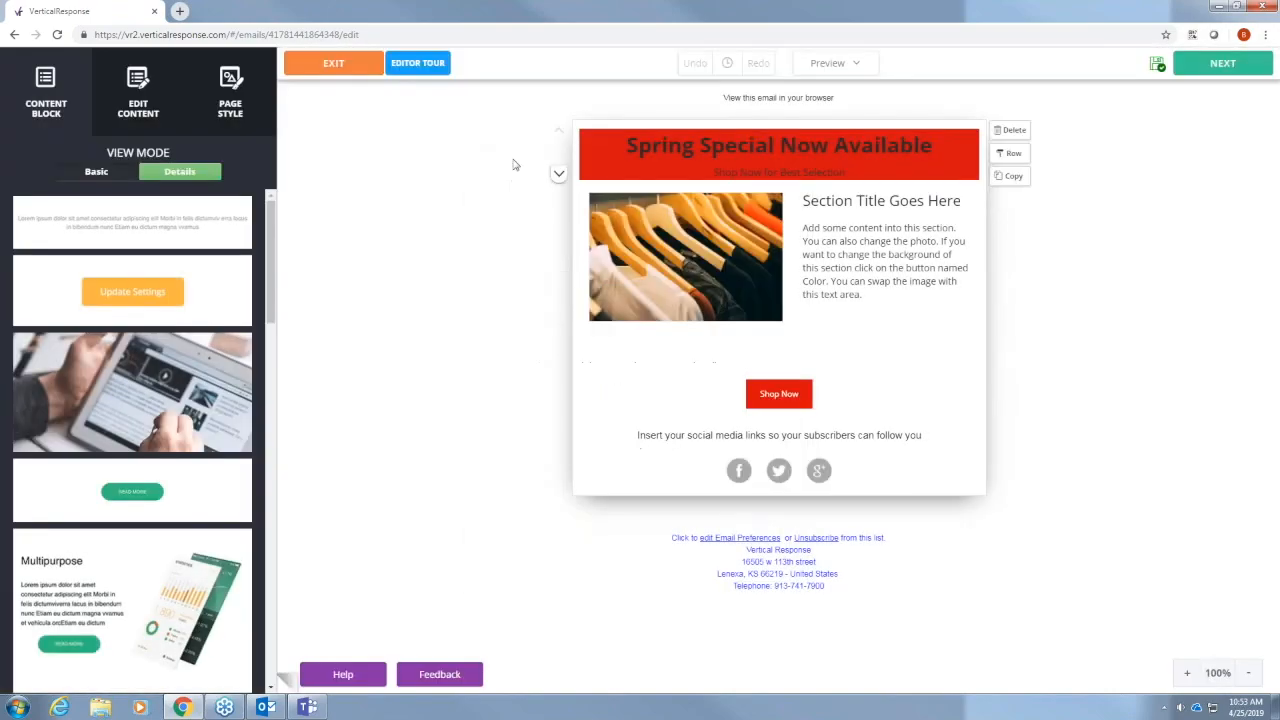
click(832, 66)
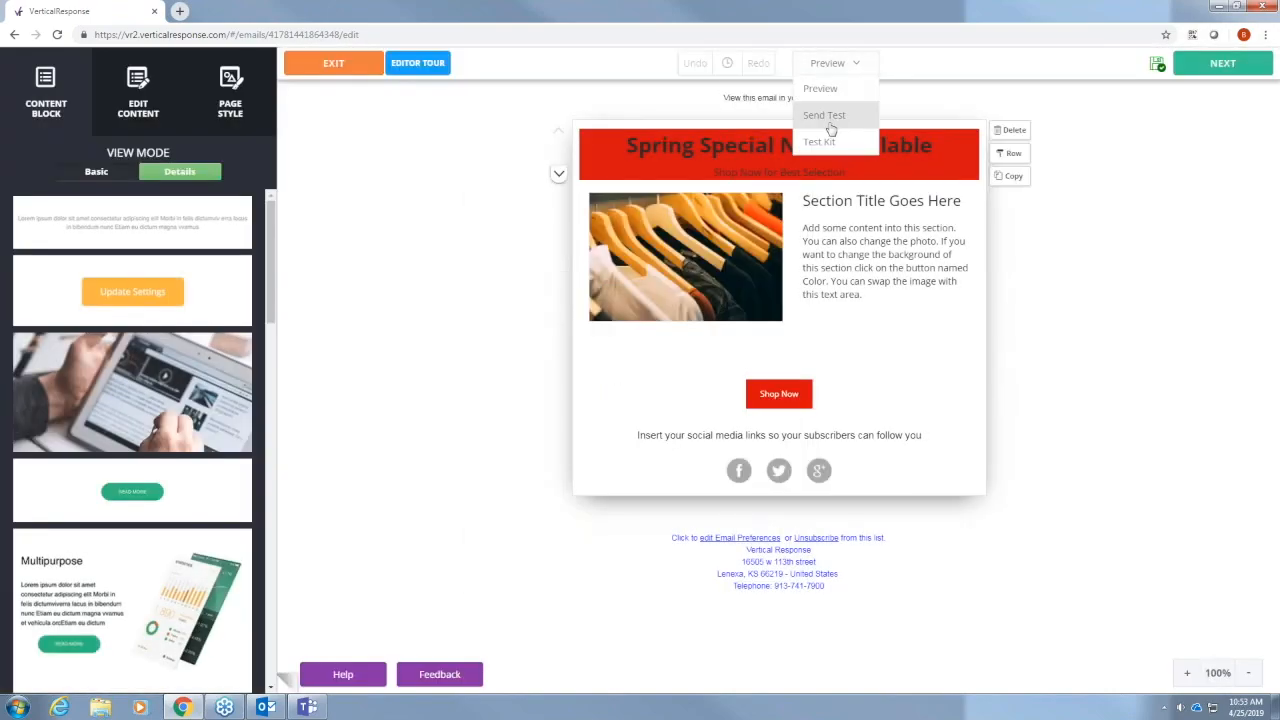
- Cancel the Send Test Email dialog without sending and advance to the campaign details step
click(830, 118)
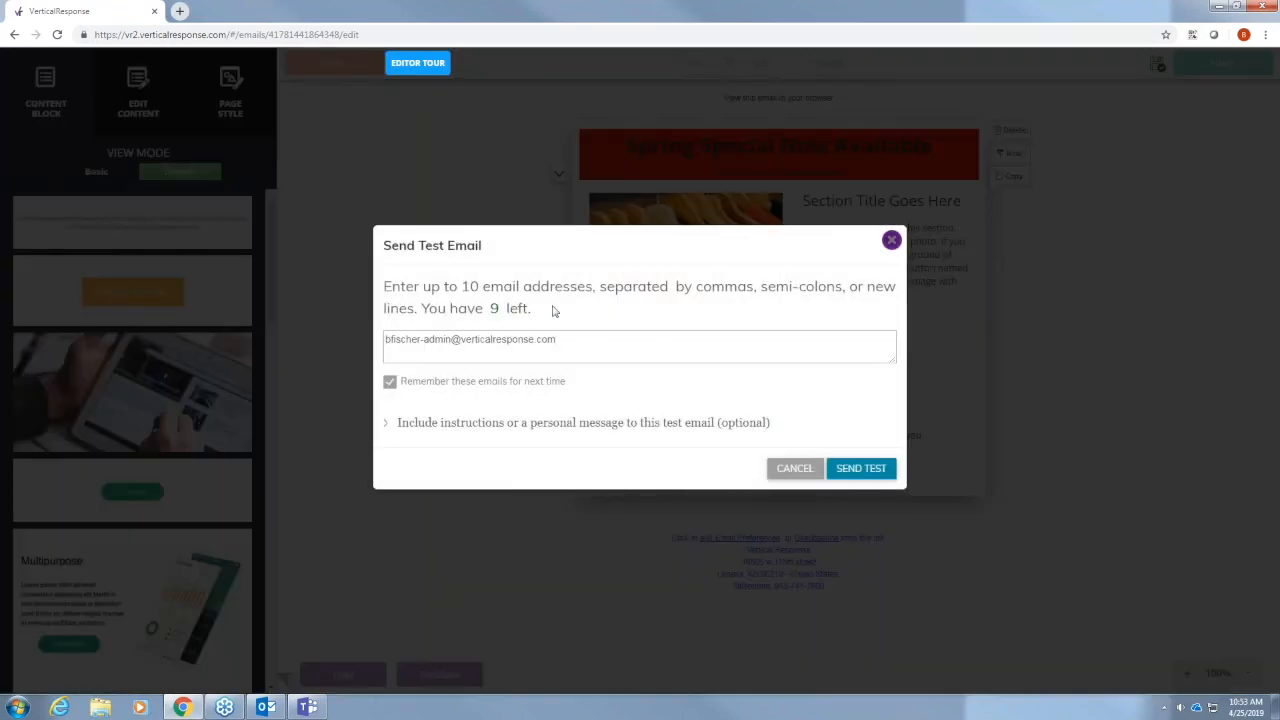
click(795, 468)
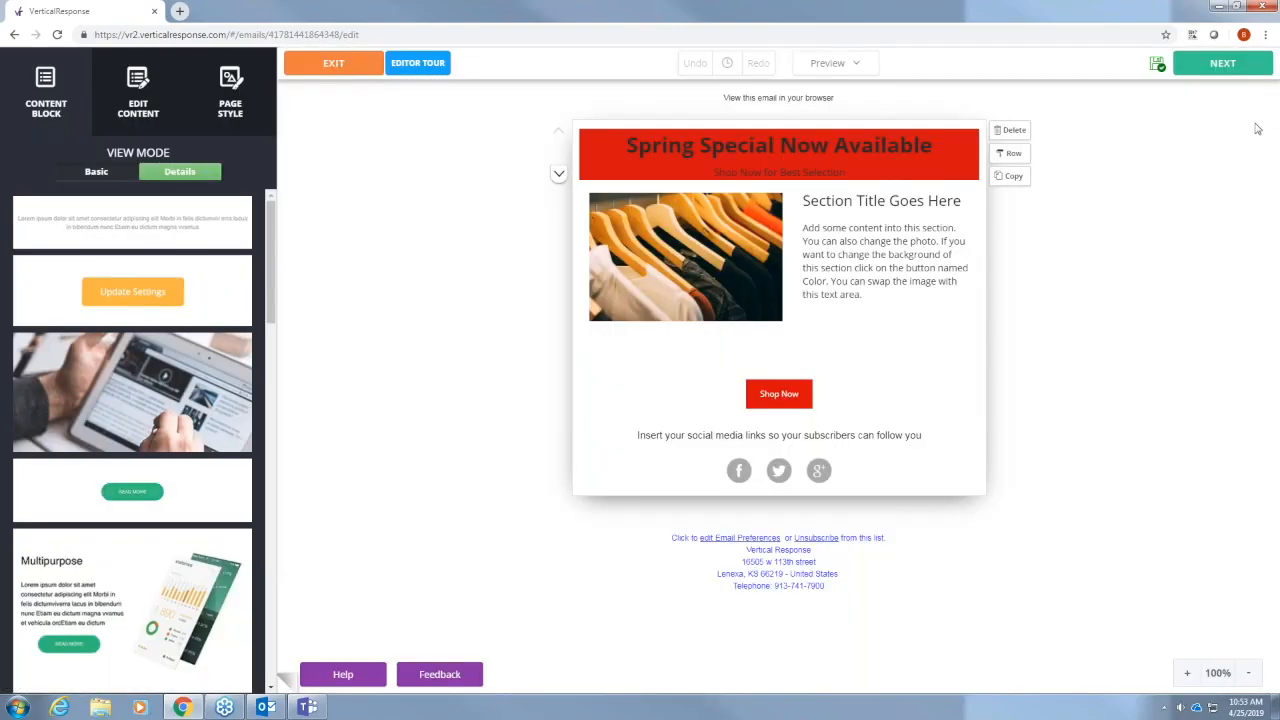
mouse_move(779, 278)
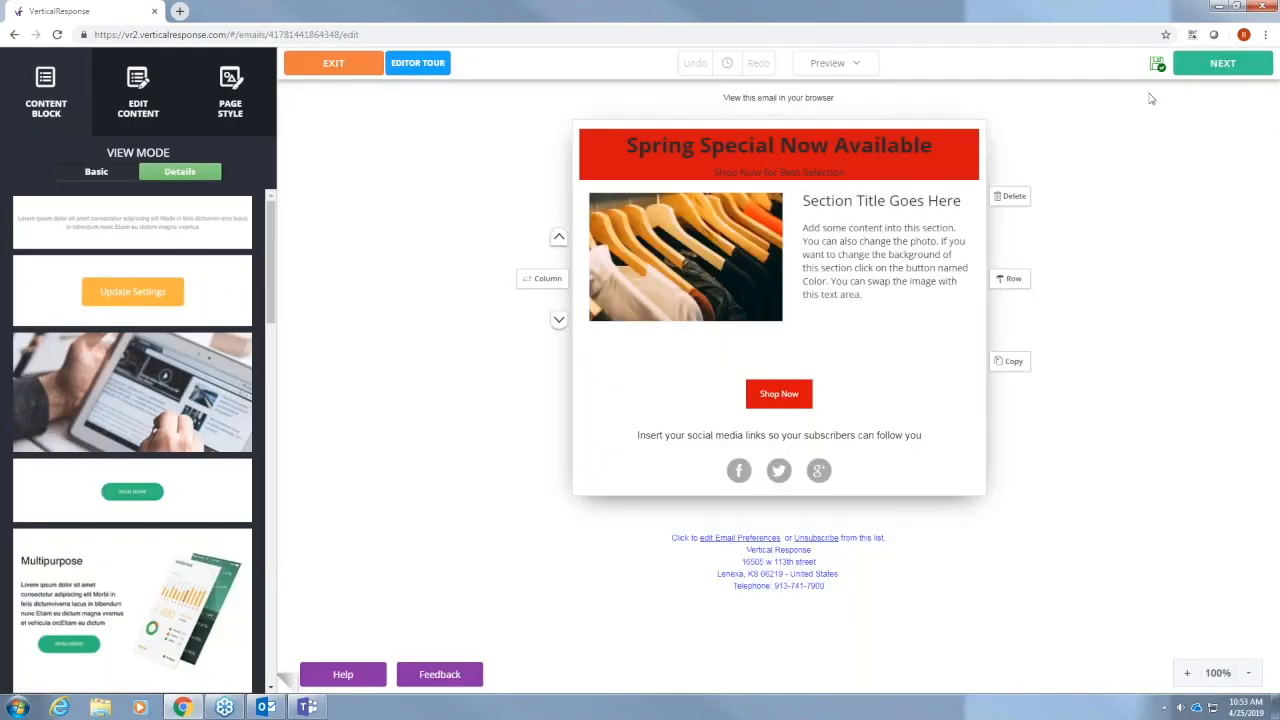
click(1218, 72)
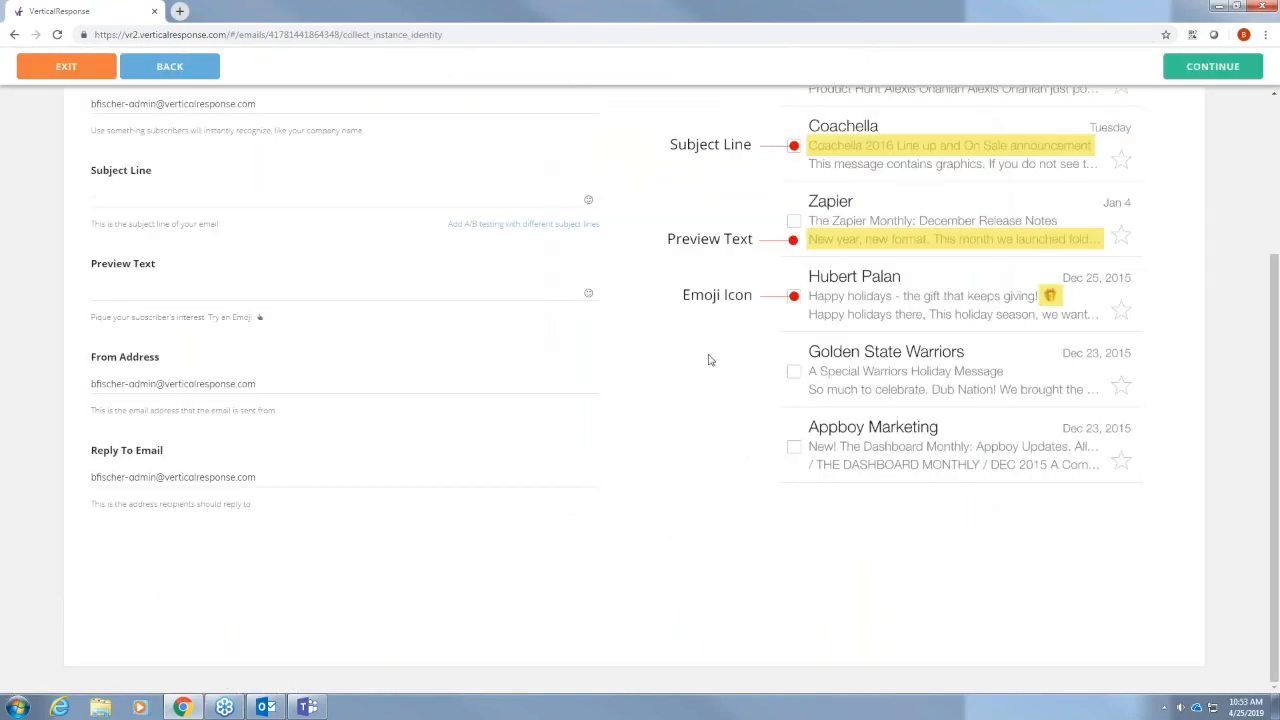
scroll(710, 358, up, 5)
- Name the email Special Sale and set the sender name to ABC Clothing Store
click(113, 232)
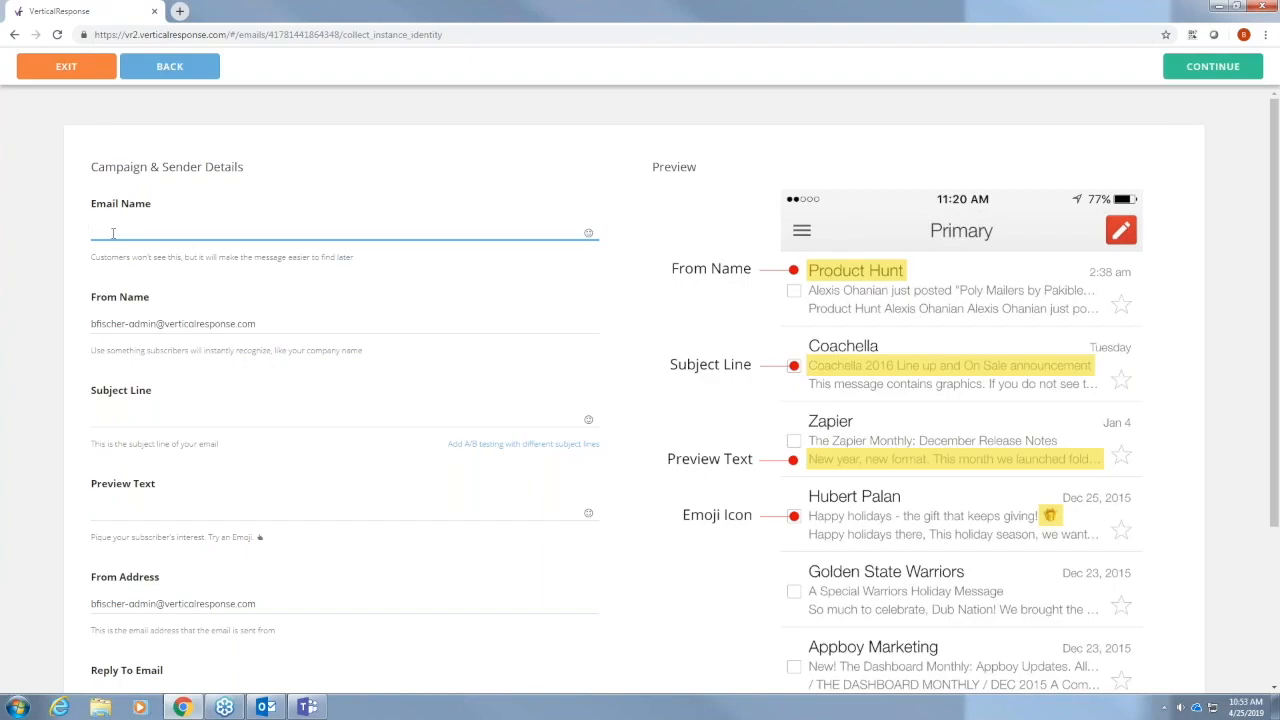
text(al Sale)
drag(275, 322, 63, 302)
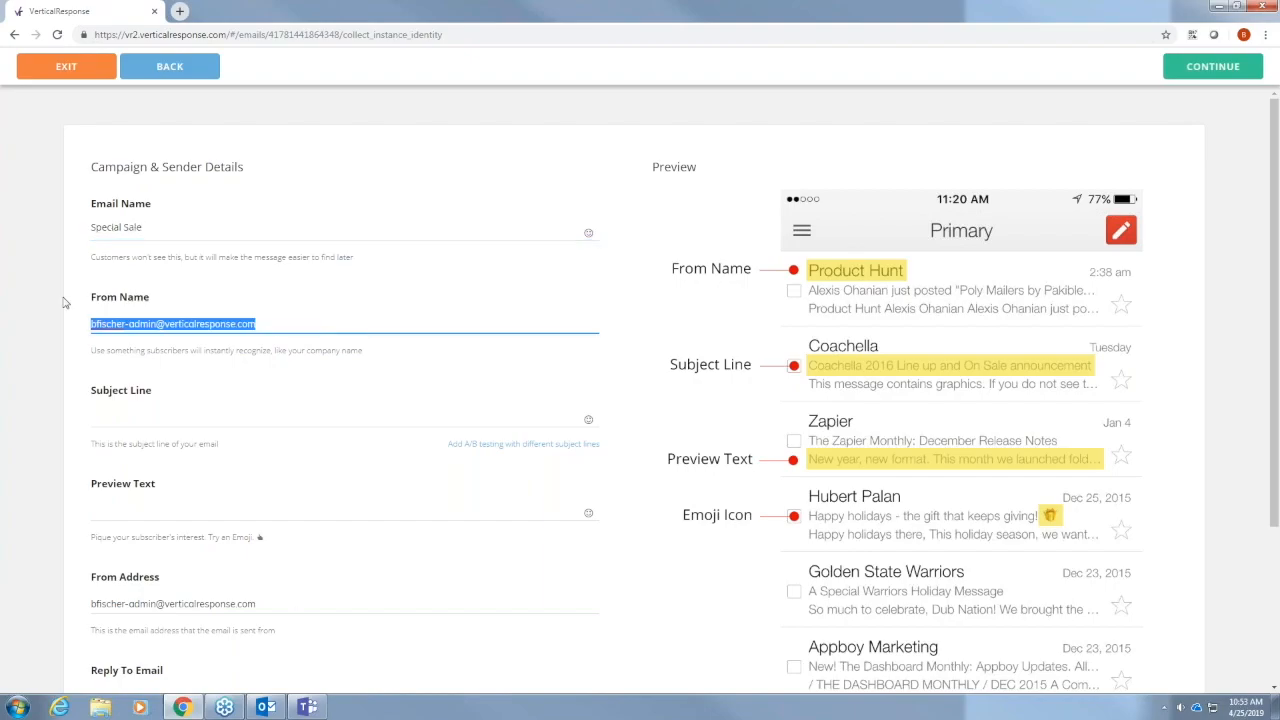
key(BackSpace)
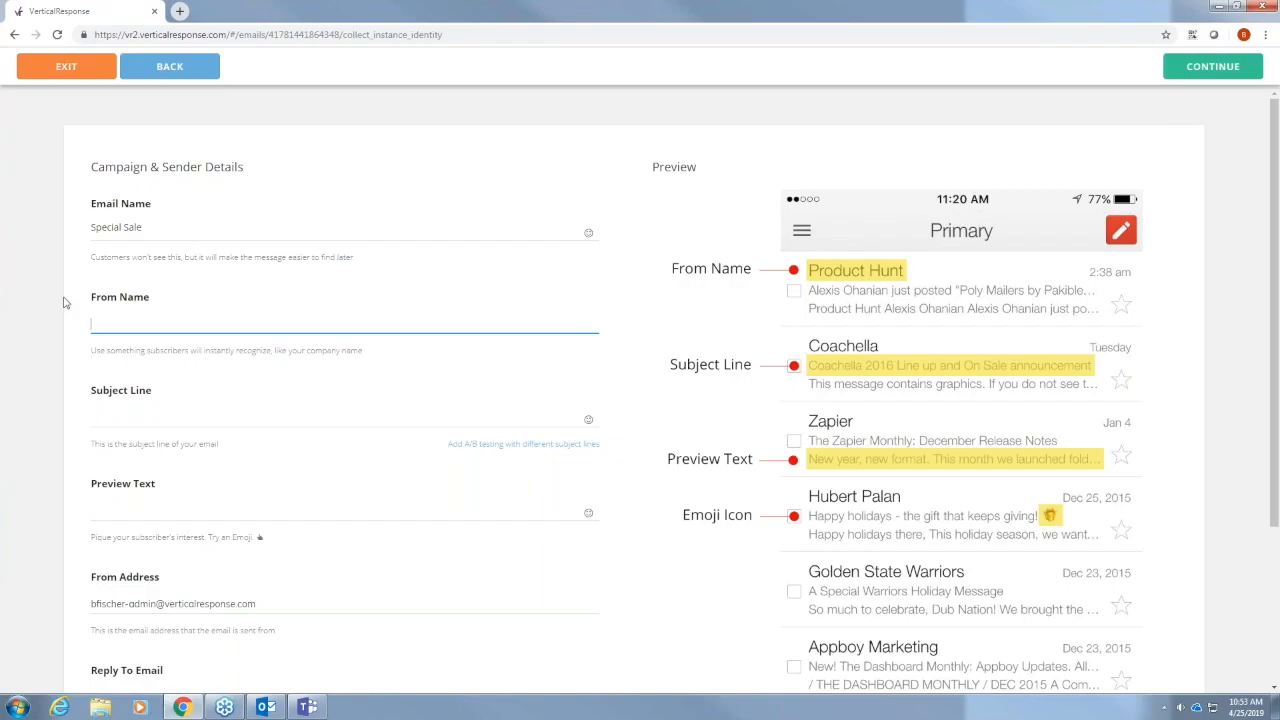
text(ABC)
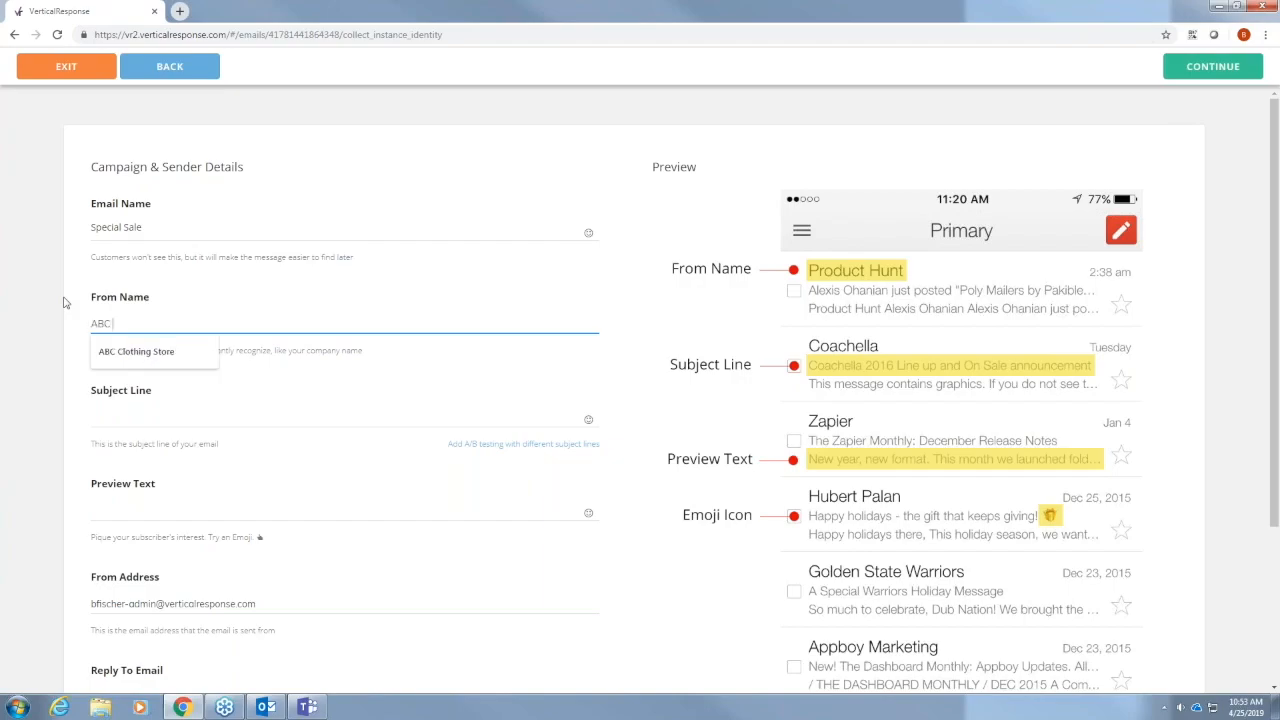
text(ing Store)
click(136, 410)
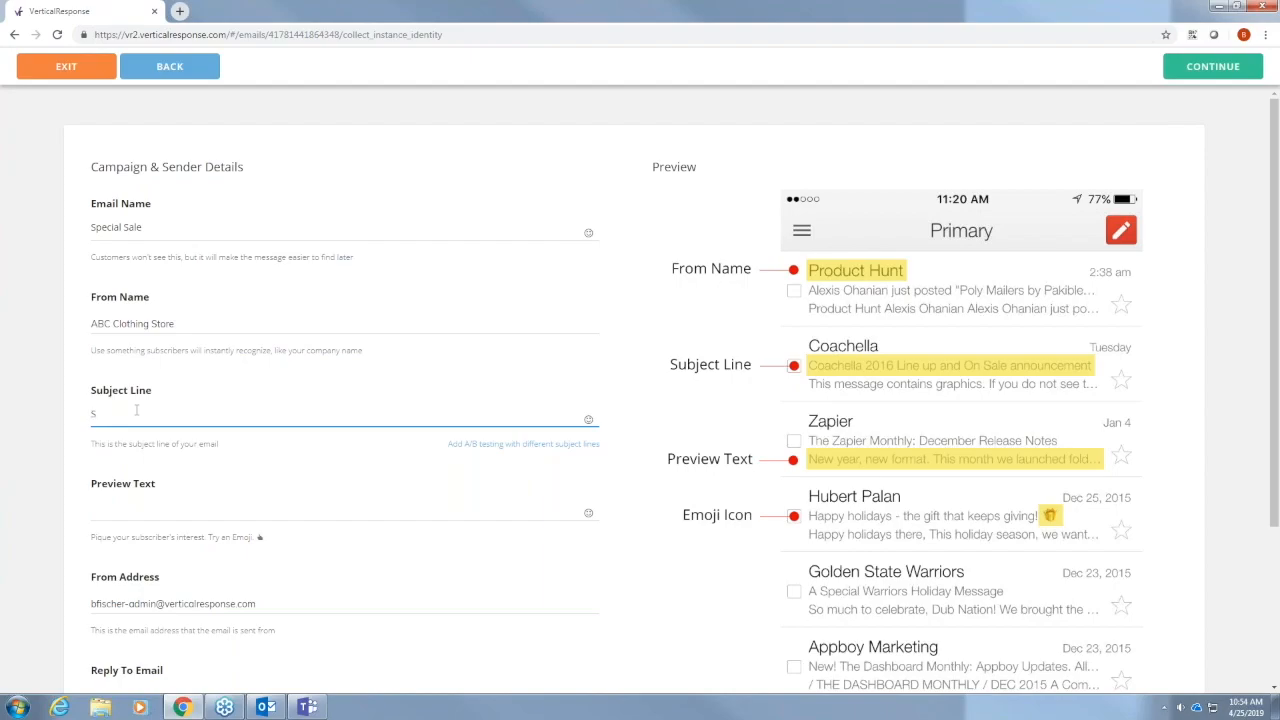
text(ave Bi)
text(g)
text( on Sp)
text(ring Spe)
text(cial)
click(117, 508)
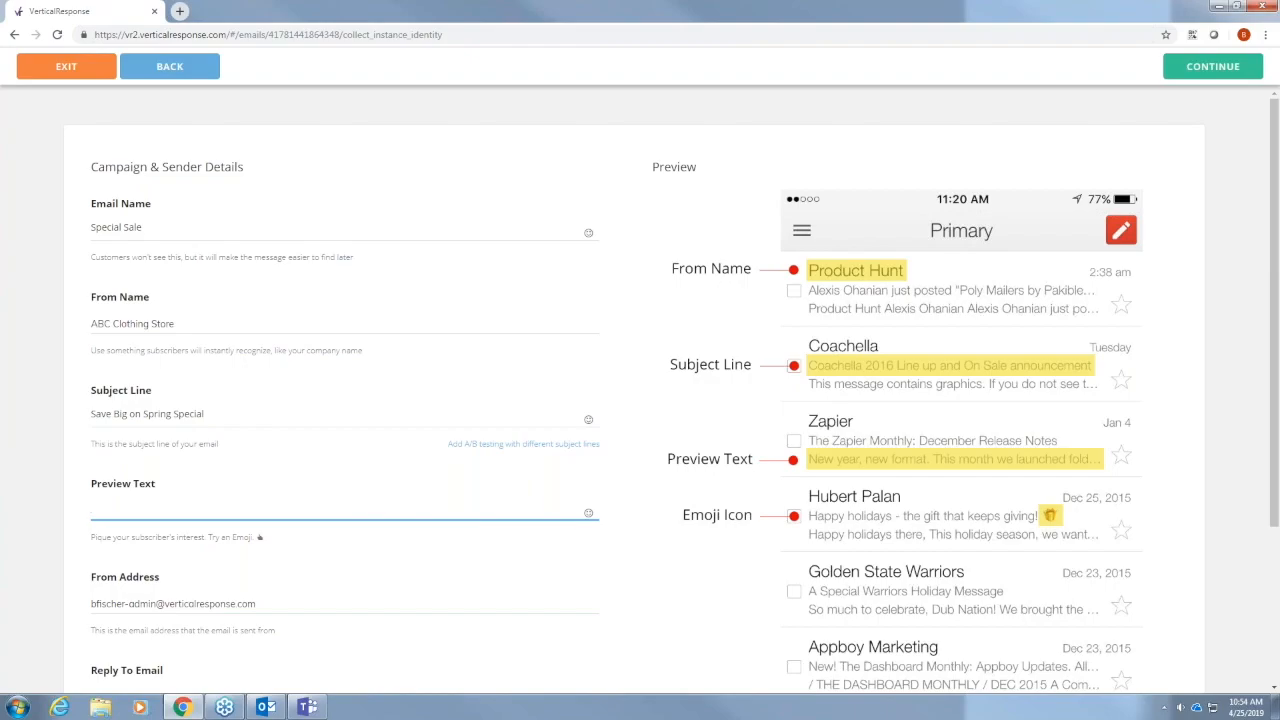
text(Extra )
text(10)
text(% off )
text(- first 50 cust)
text(omers)
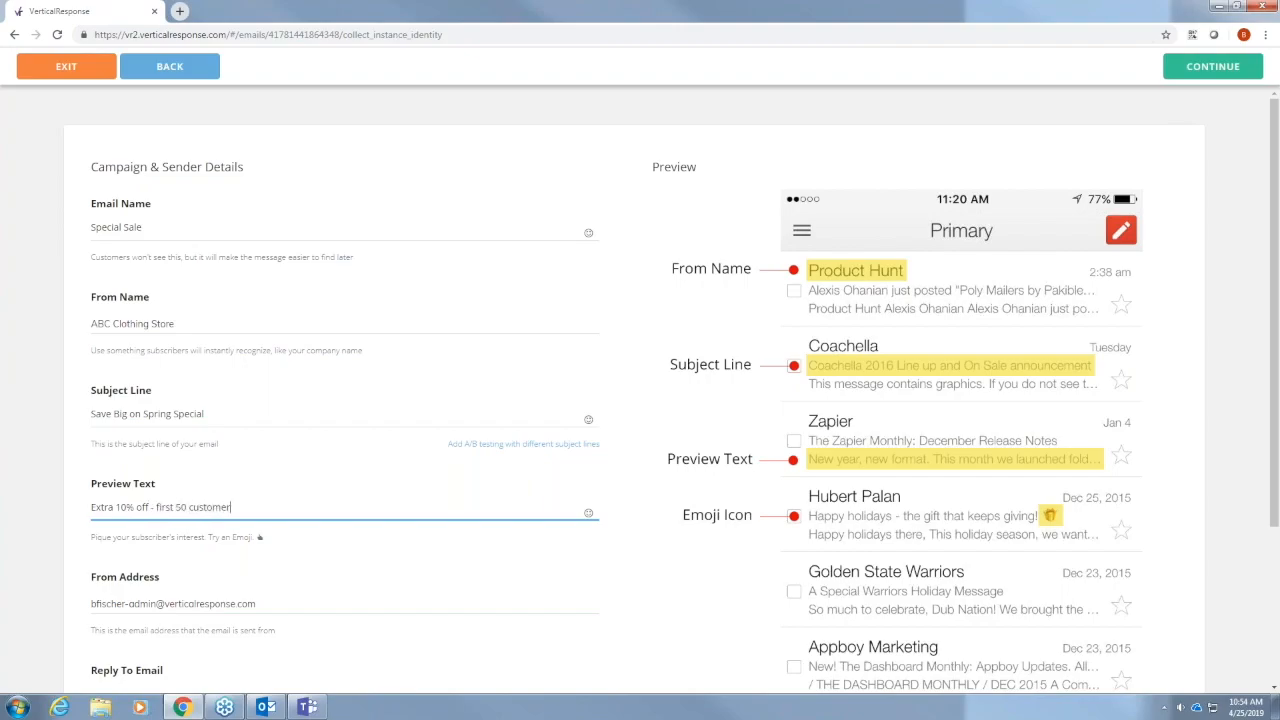
scroll(413, 608, down, 2)
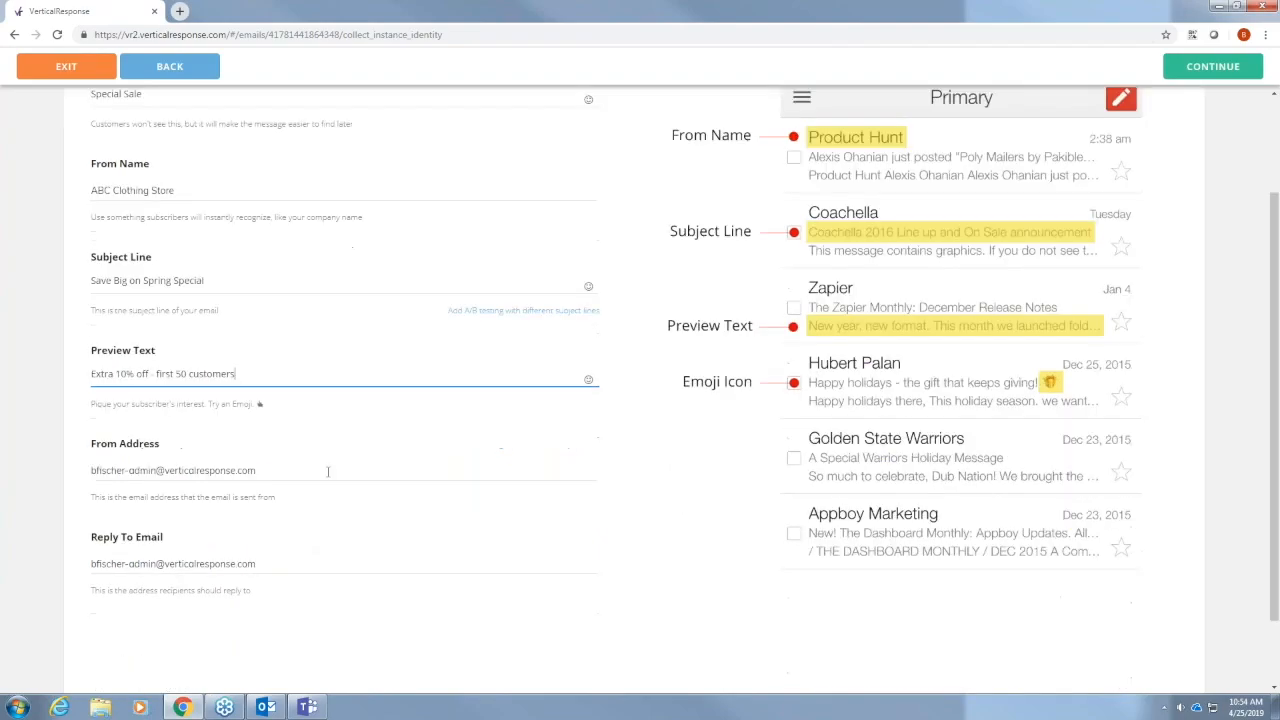
drag(302, 470, 4, 466)
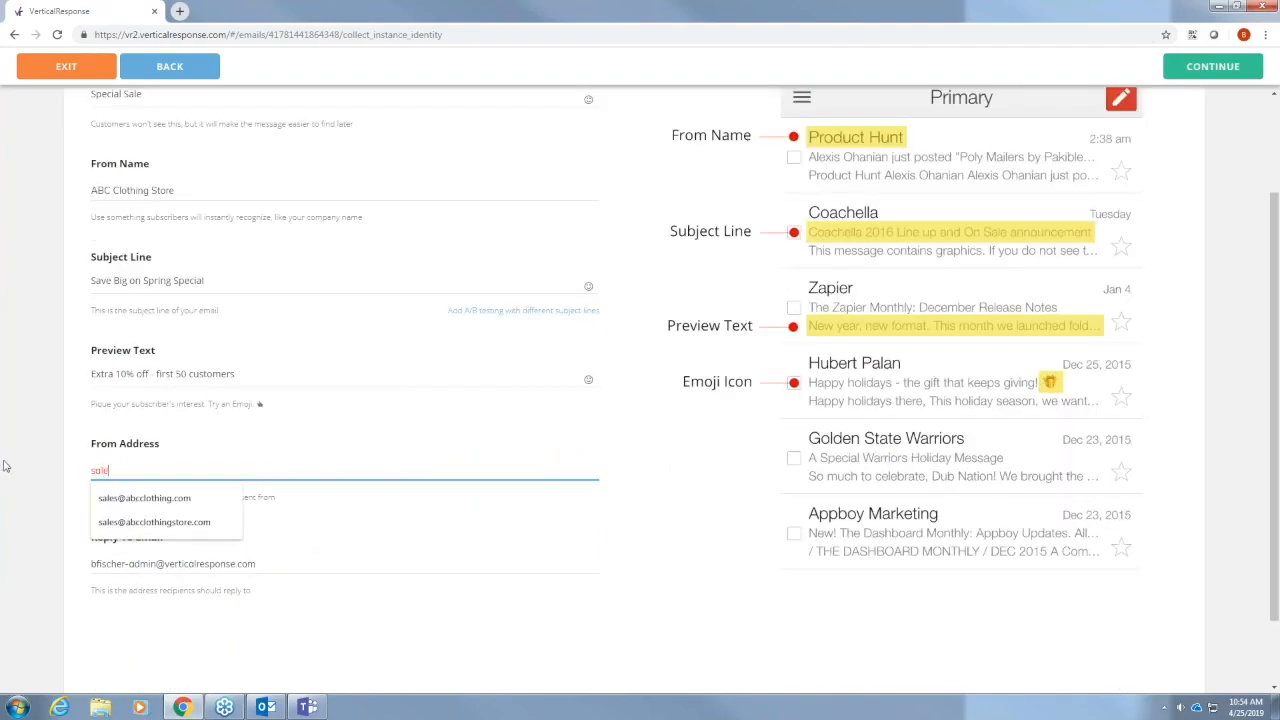
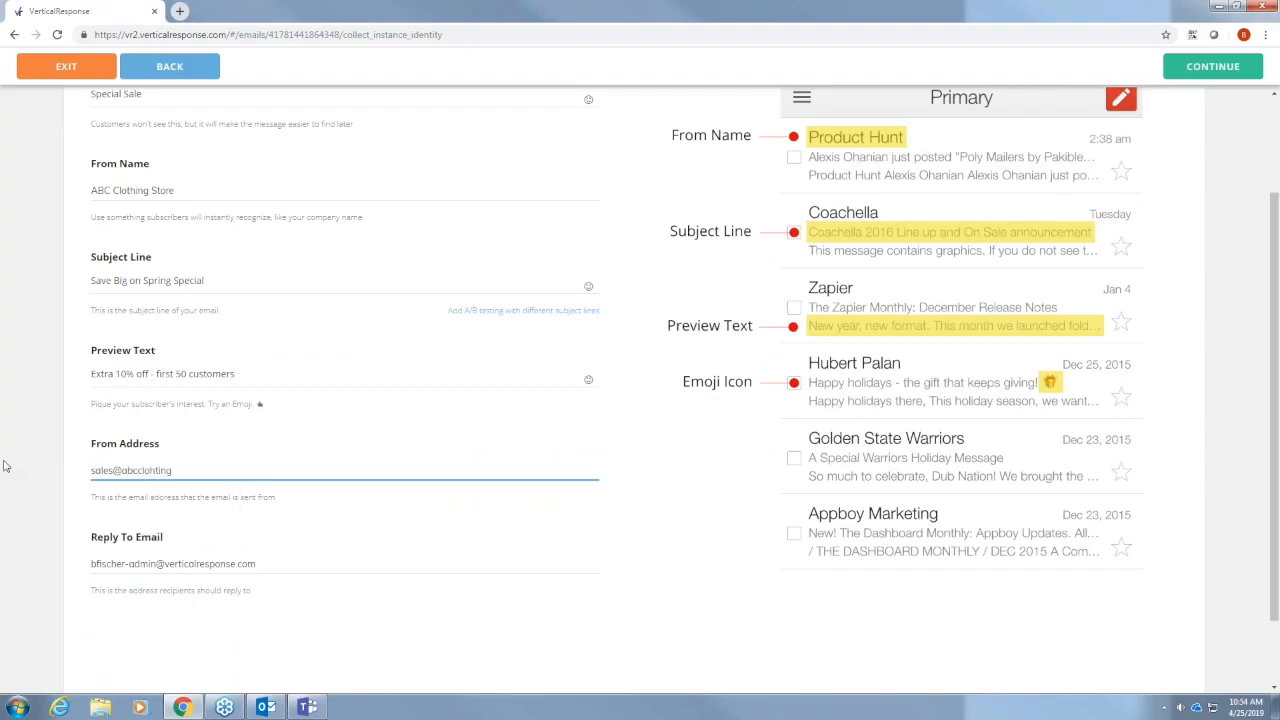
drag(280, 563, 66, 560)
key(BackSpace)
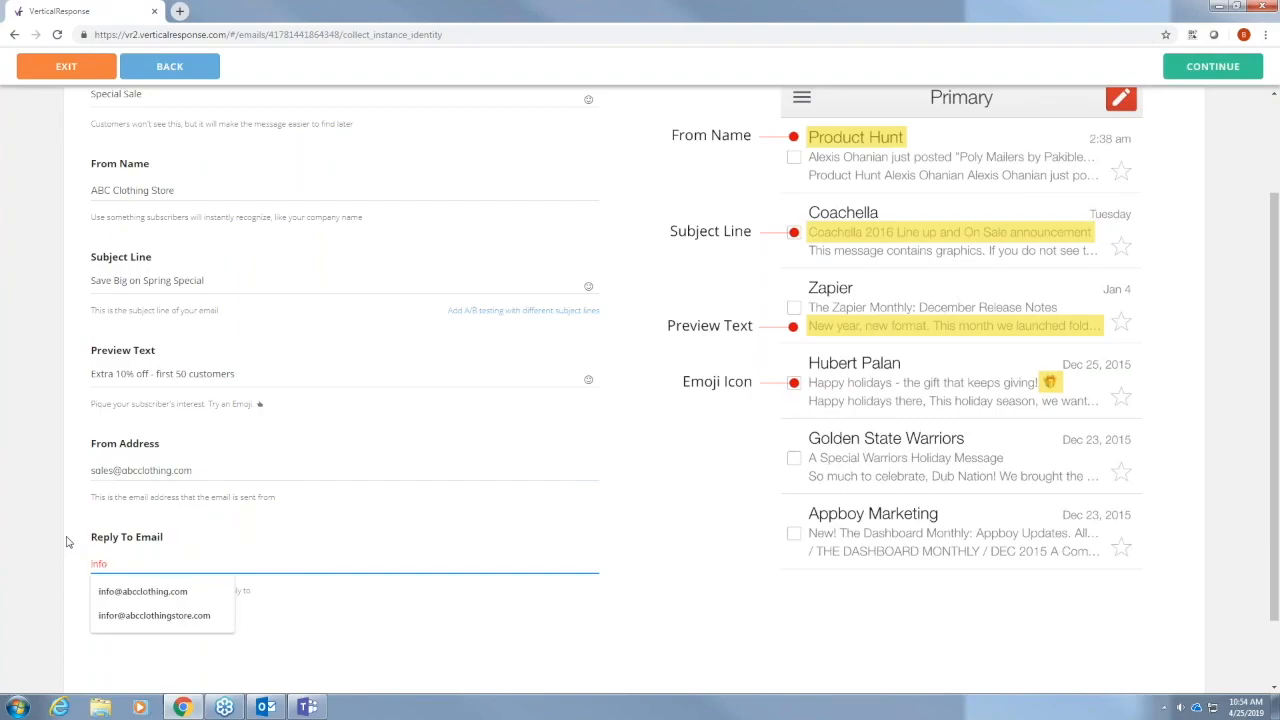
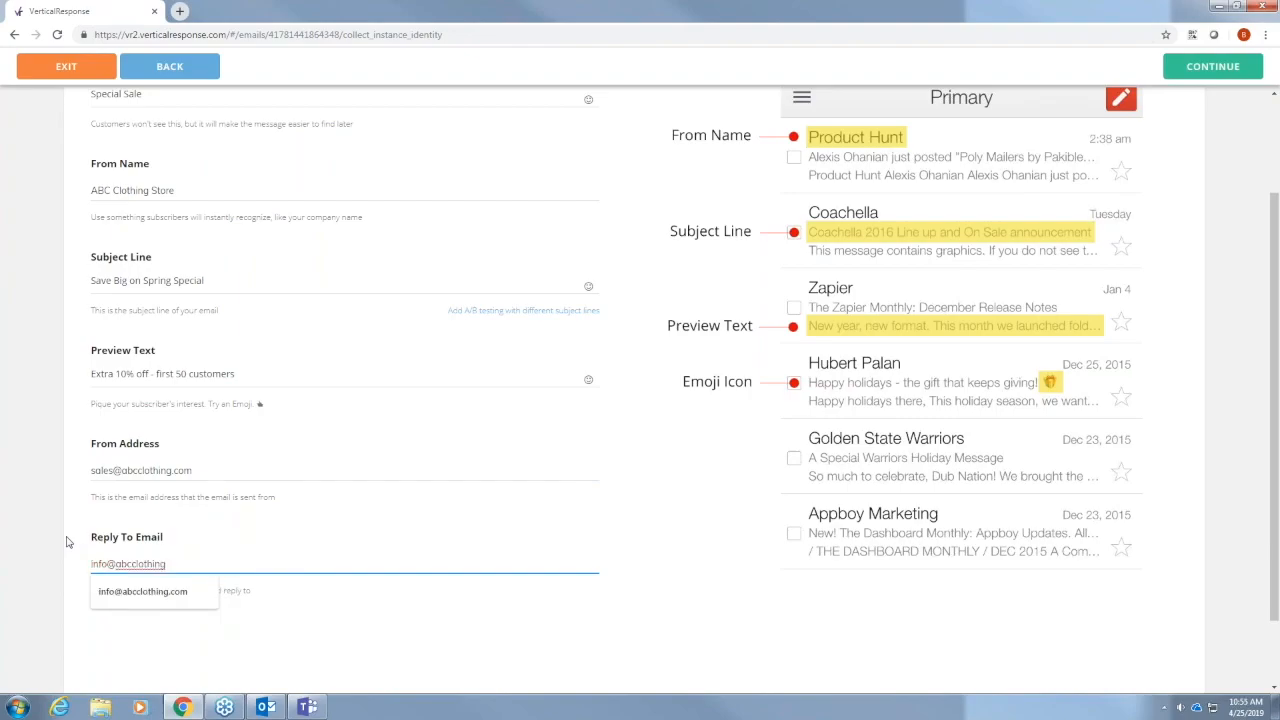
click(728, 496)
scroll(728, 496, up, 3)
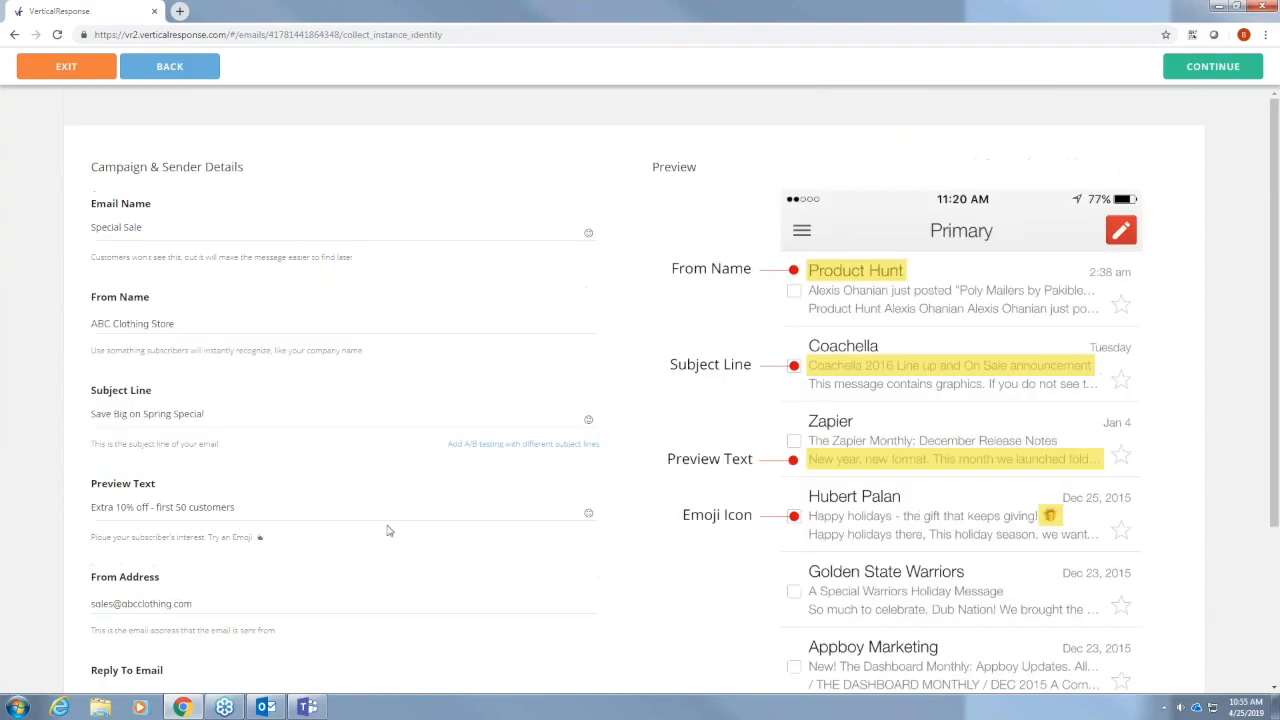
scroll(1010, 250, down, 3)
scroll(600, 400, down, 3)
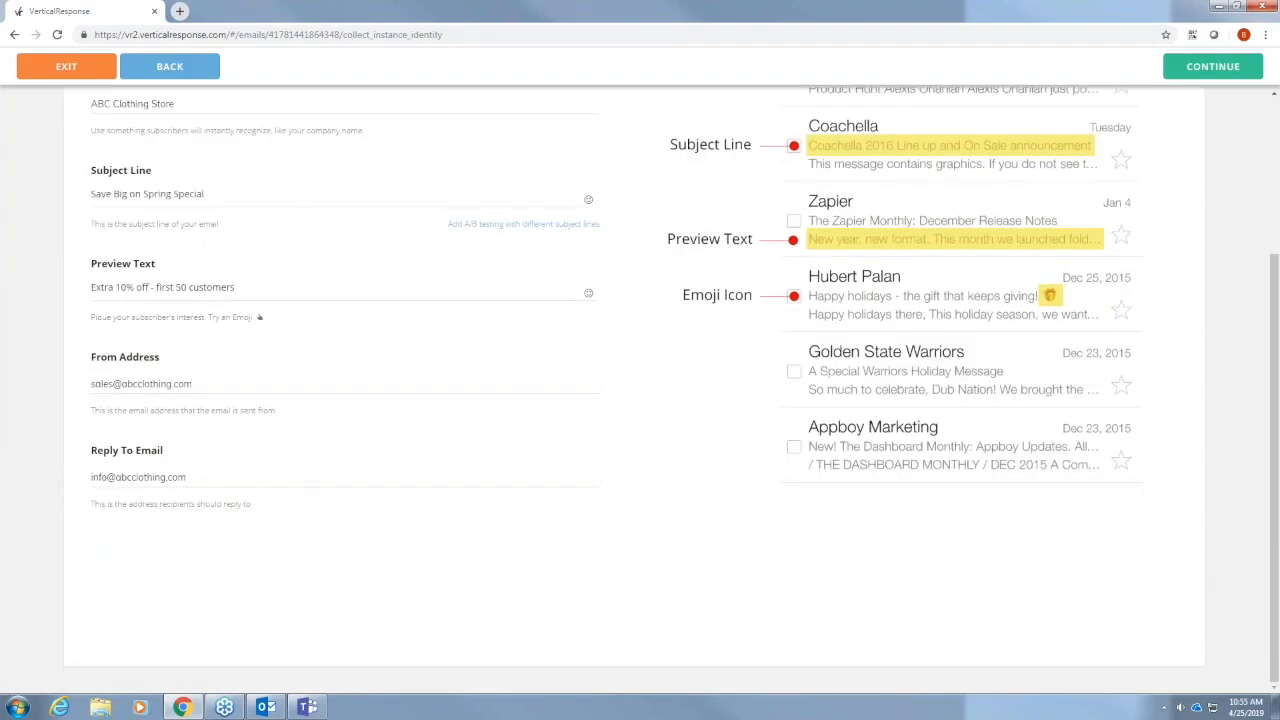
click(1212, 66)
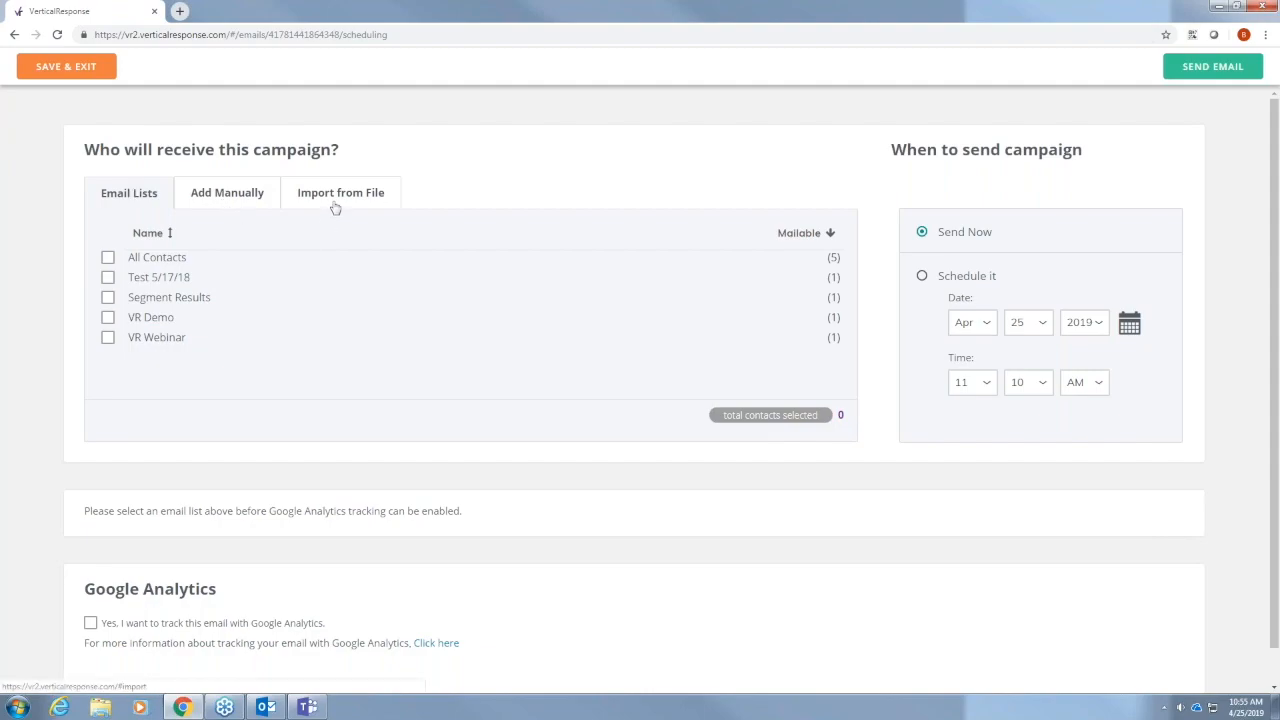
- Select the VR Webinar list and schedule the send date for May 6, 2019
click(108, 338)
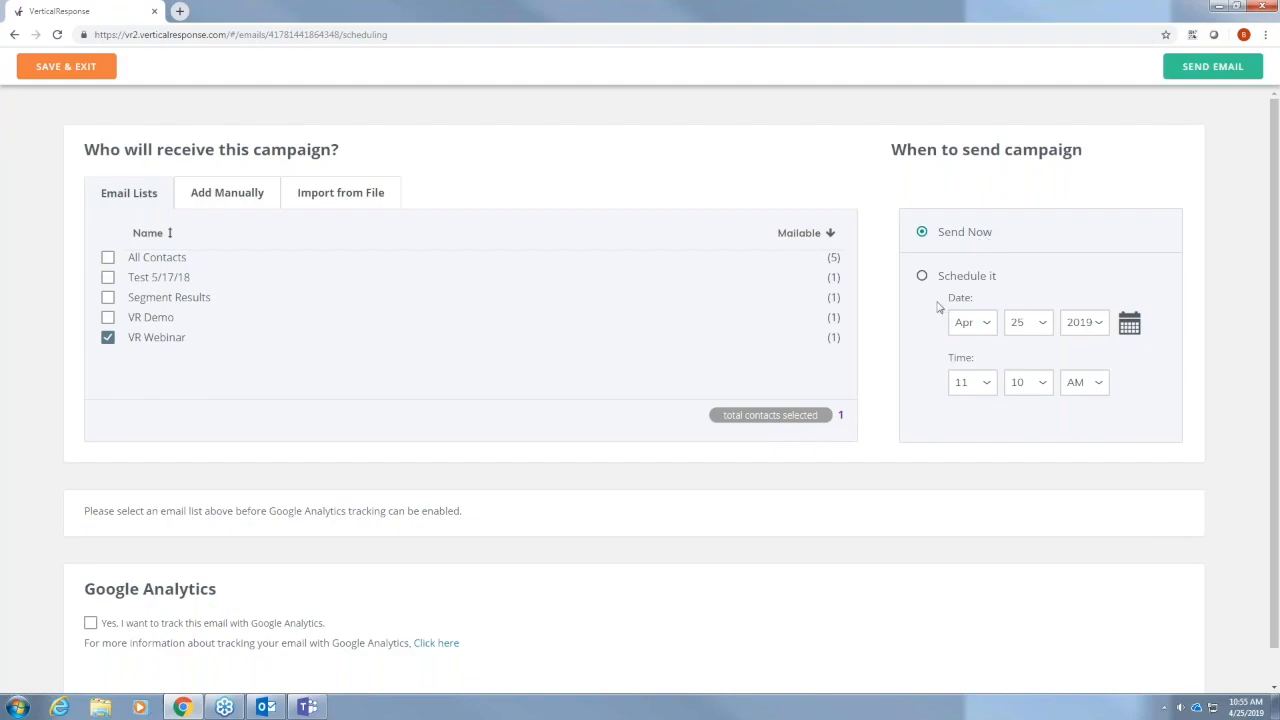
click(921, 276)
click(972, 322)
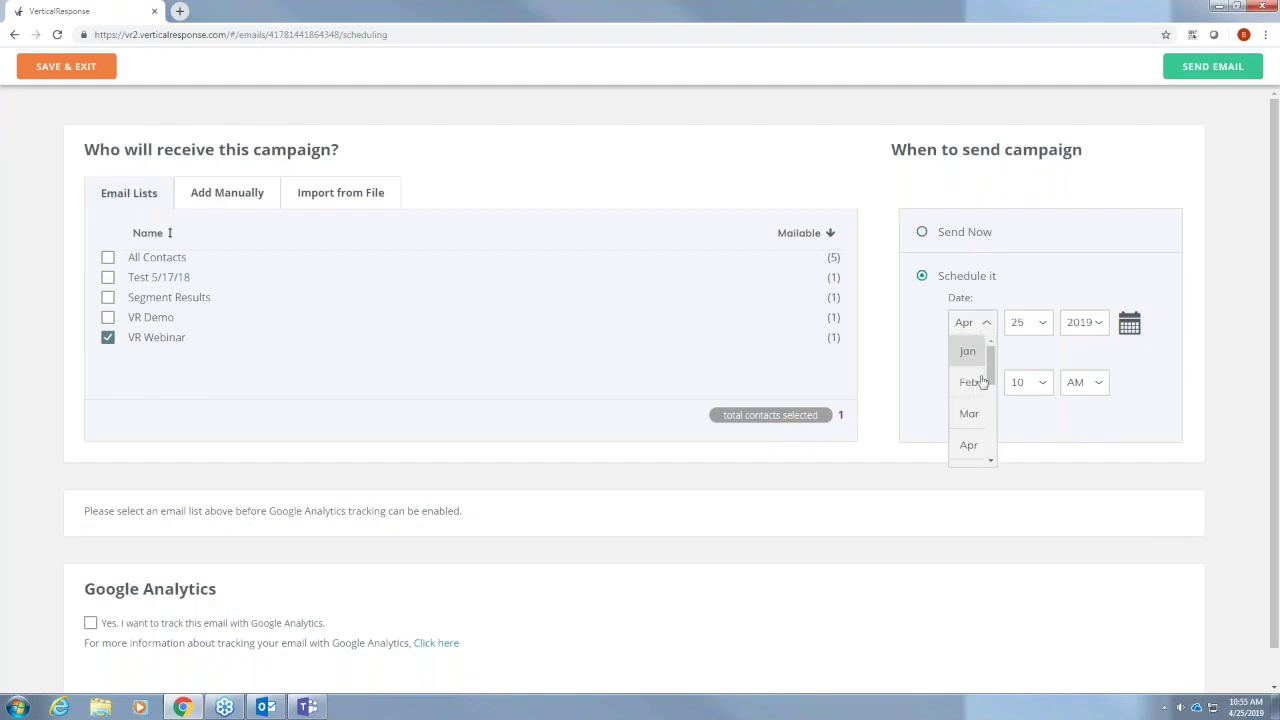
scroll(975, 400, down, 1)
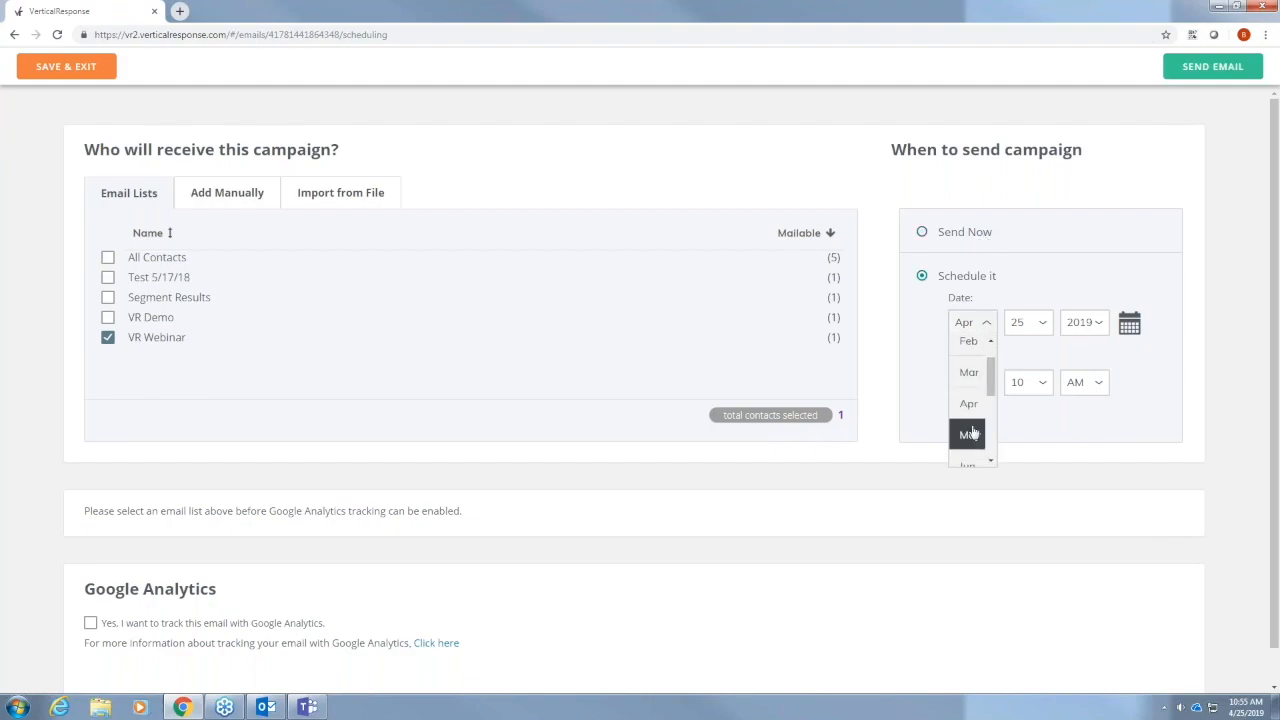
click(970, 434)
click(1025, 322)
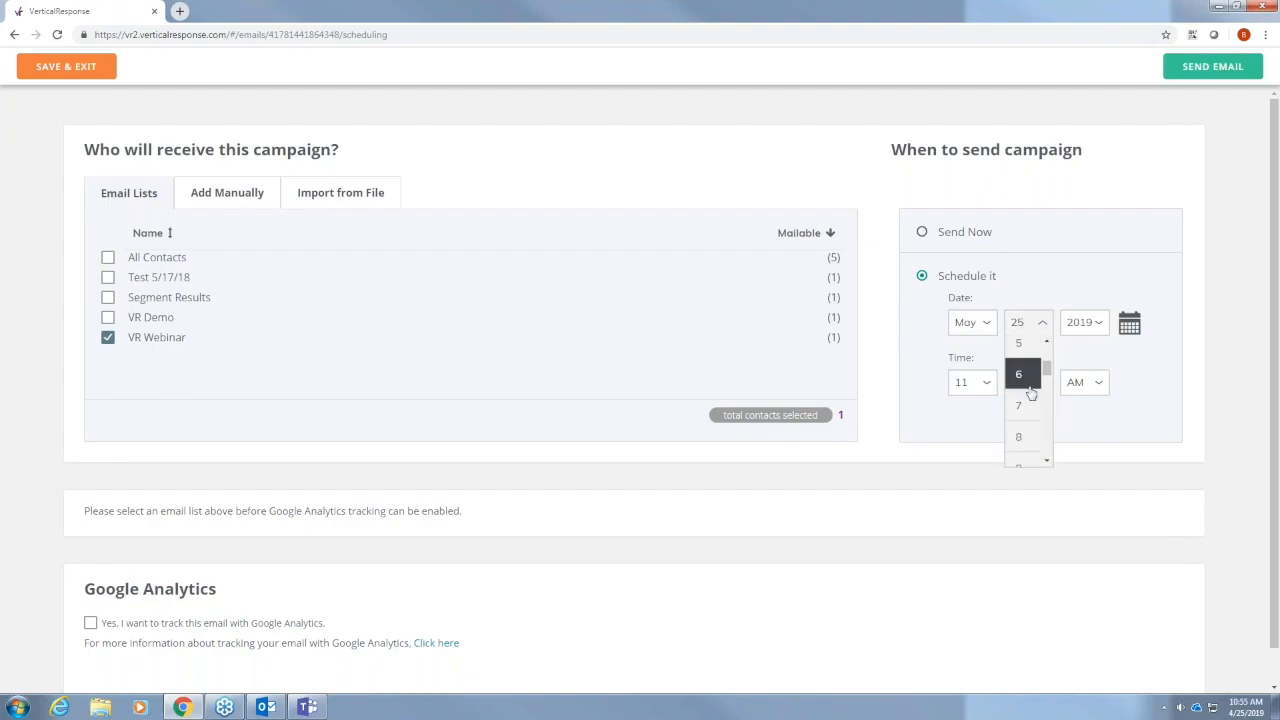
click(1022, 372)
- Set the send time to 8:00 AM and schedule the campaign
click(985, 382)
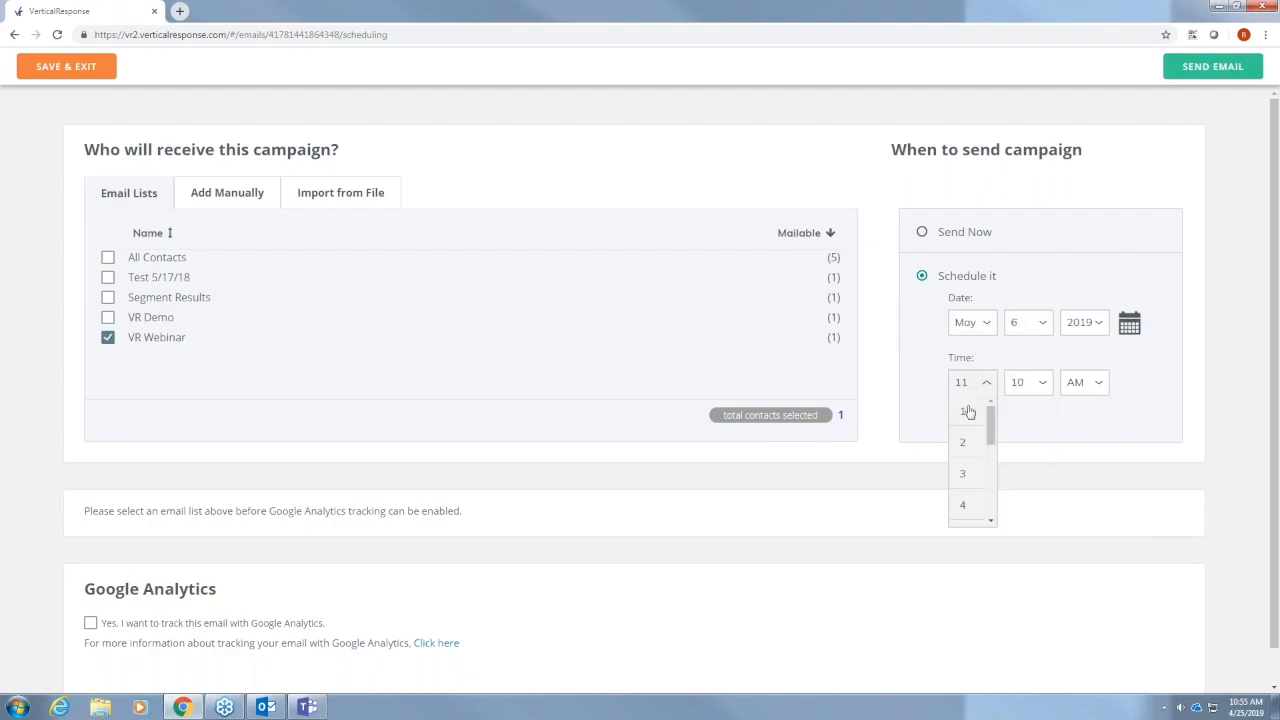
scroll(965, 450, down, 2)
click(962, 496)
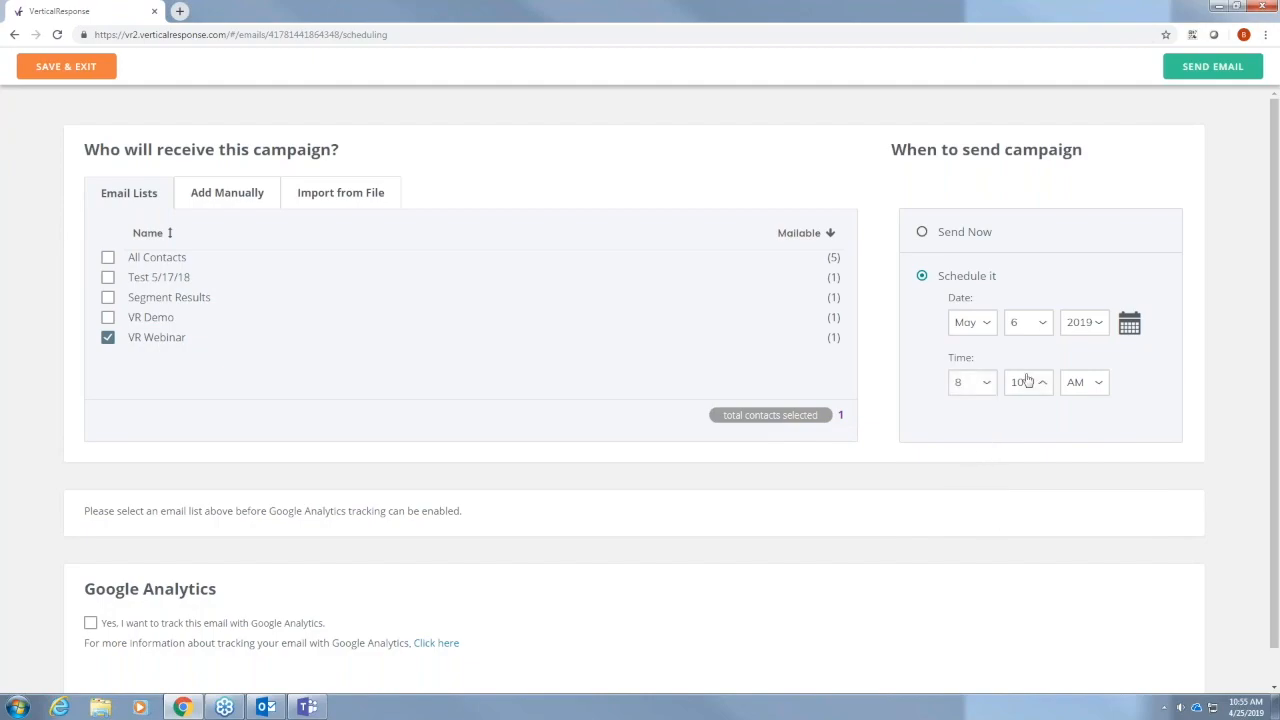
click(1028, 382)
click(1020, 405)
scroll(675, 470, down, 1)
scroll(675, 470, up, 1)
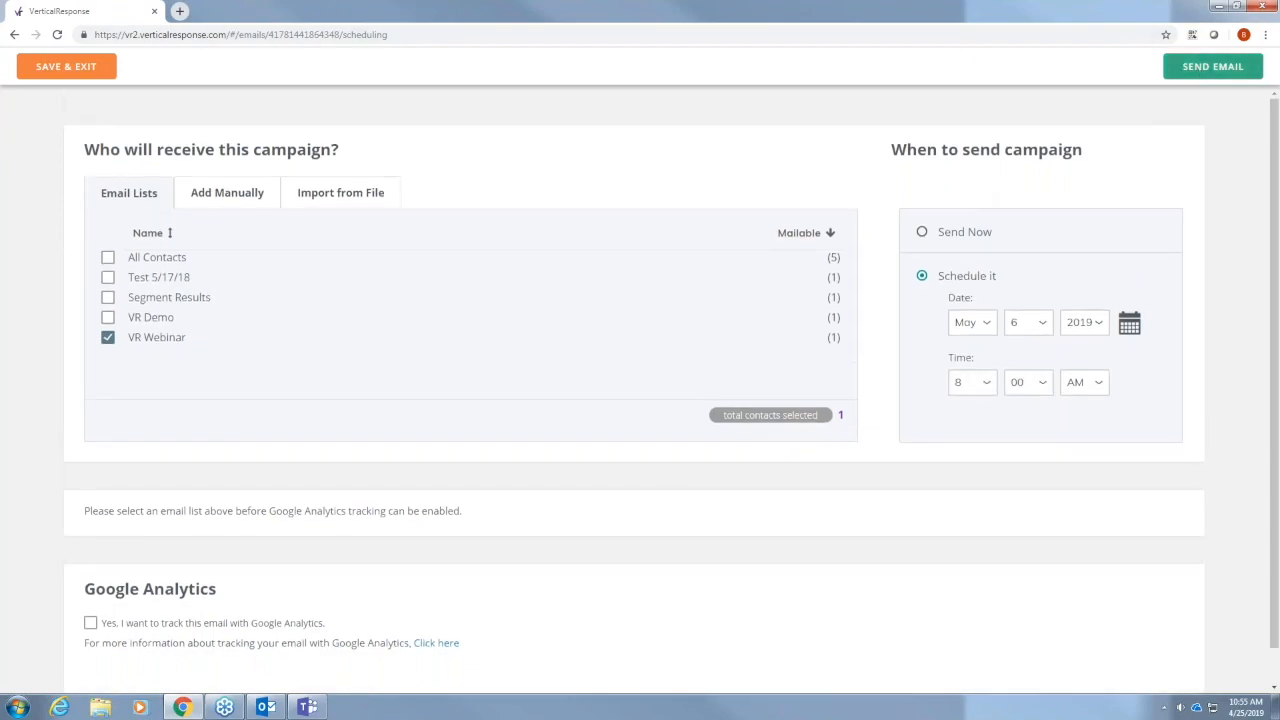
click(1212, 66)
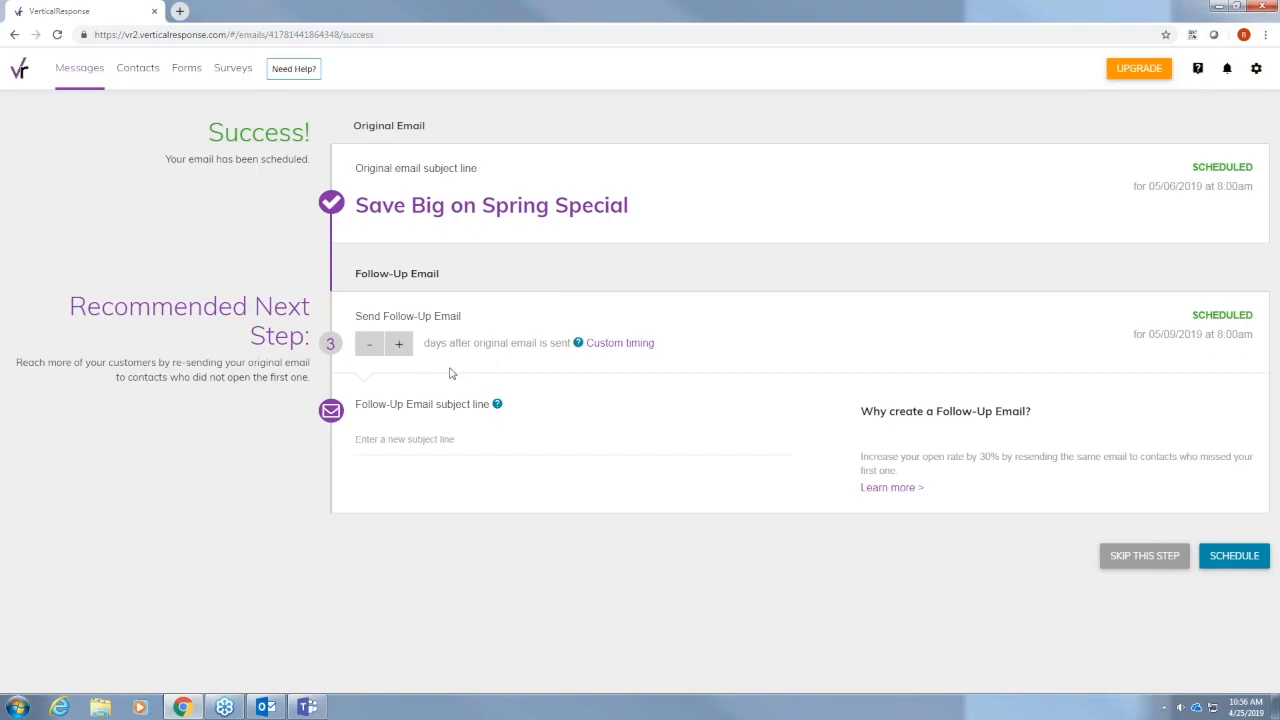
- Delay the follow-up to four days later, landing on 05/10/2019
click(399, 344)
drag(1132, 334, 1253, 334)
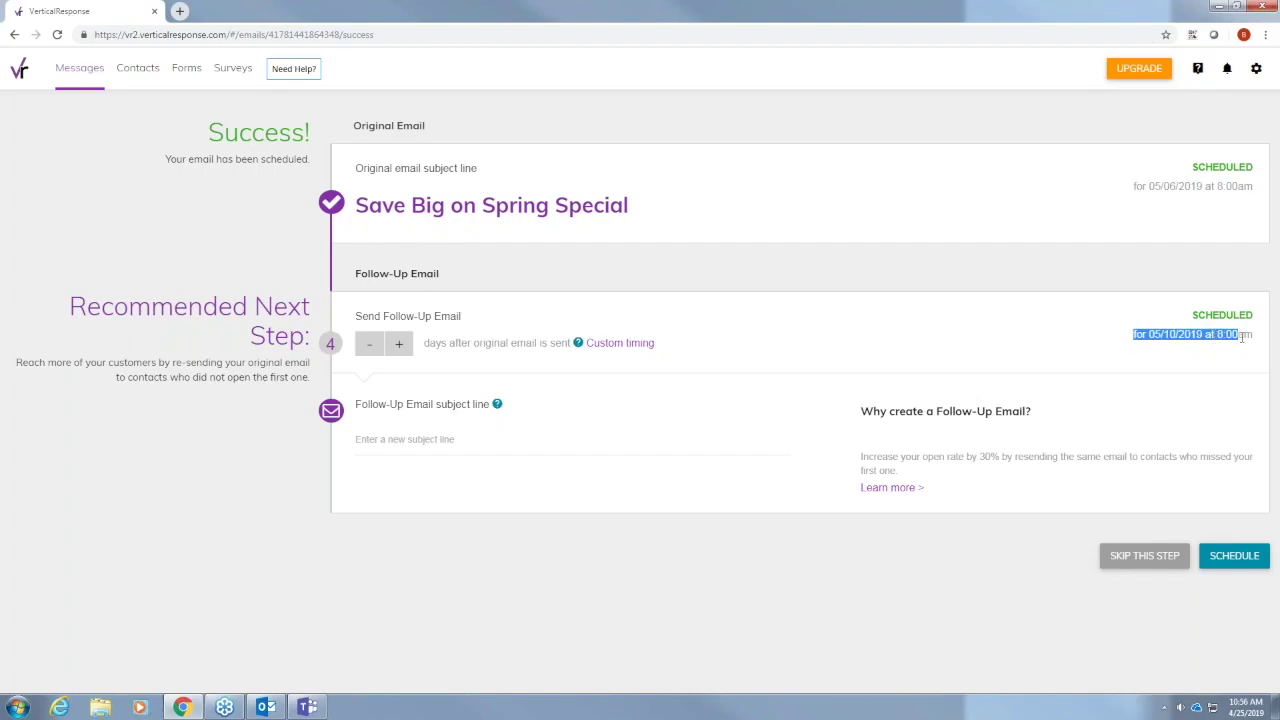
click(1030, 358)
- Give the follow-up the subject 'Spring Special up to 50% off' and schedule it
click(408, 438)
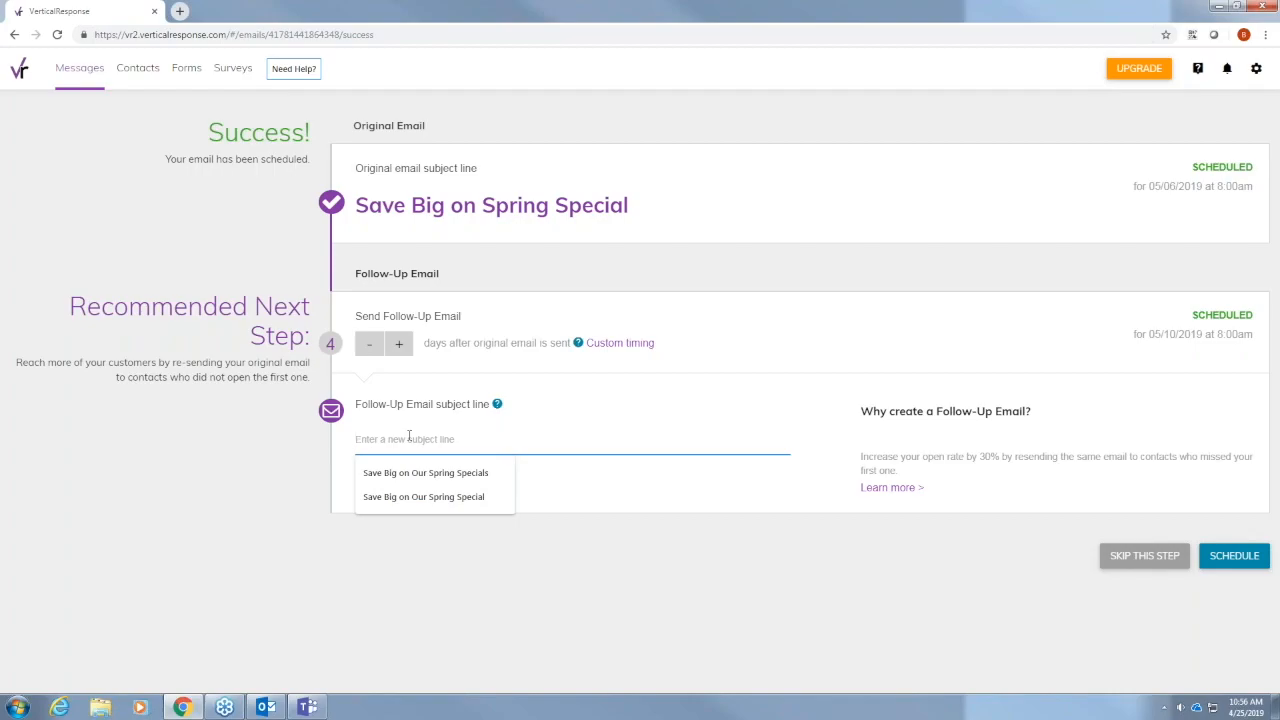
text(Spring SP)
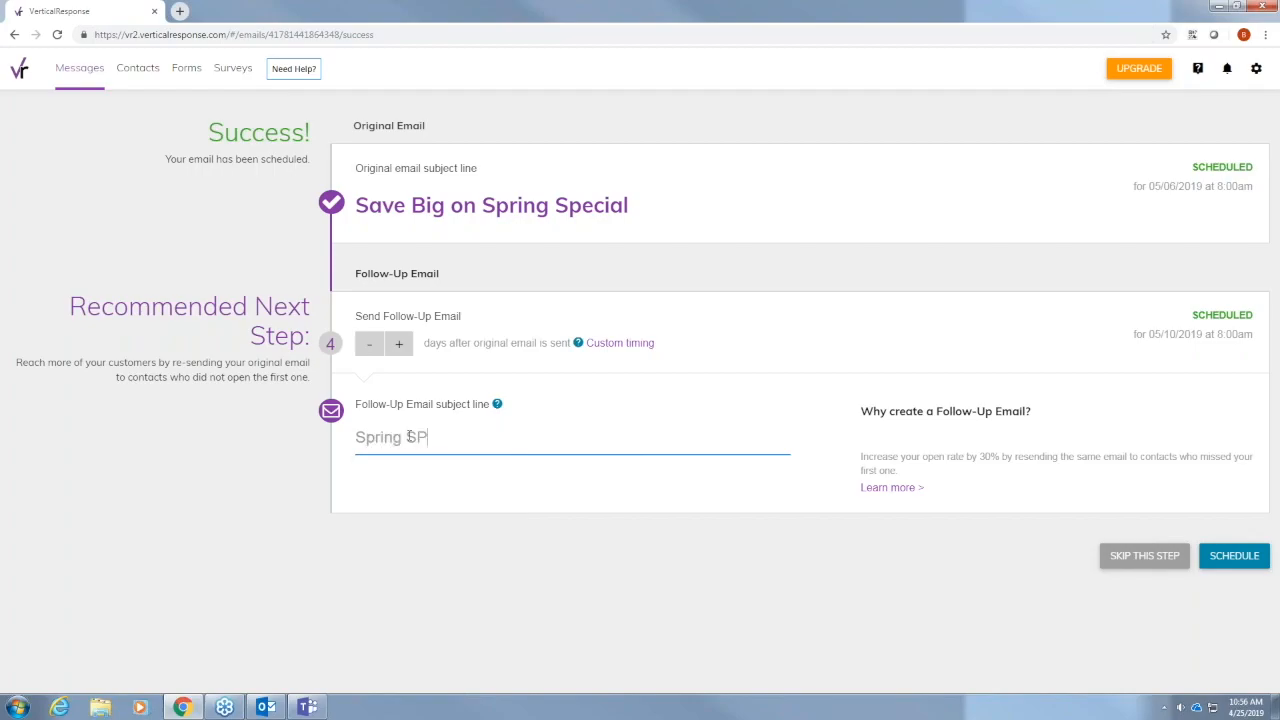
key(BackSpace)
text(pecial)
text( up to )
text(50% off)
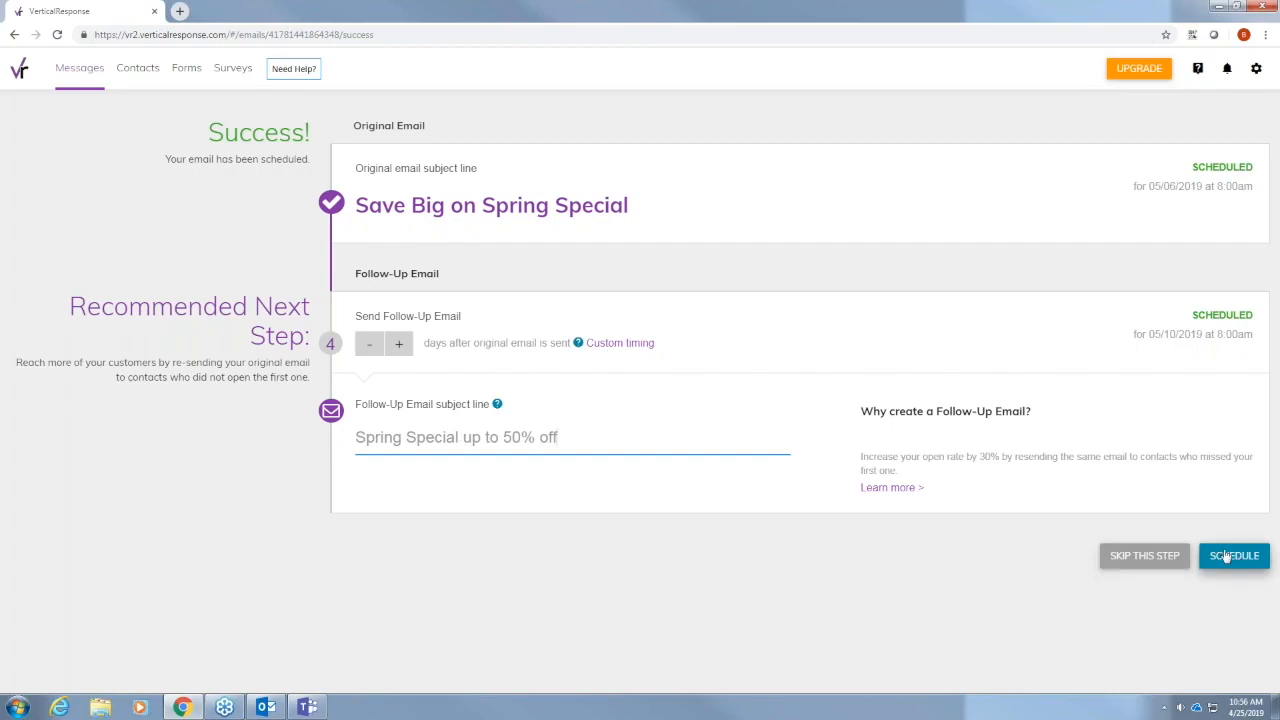
click(1226, 557)
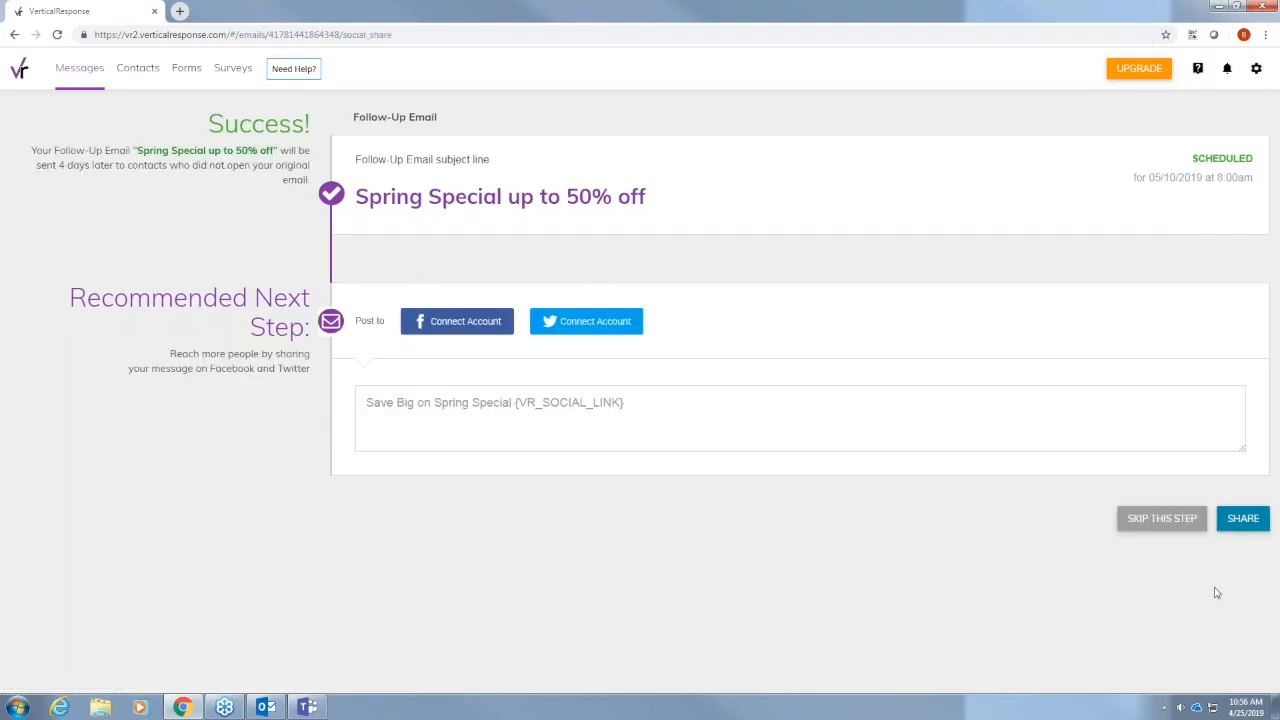
- Skip the social share step and return to the Messages list showing the scheduled Special Sale
click(1162, 518)
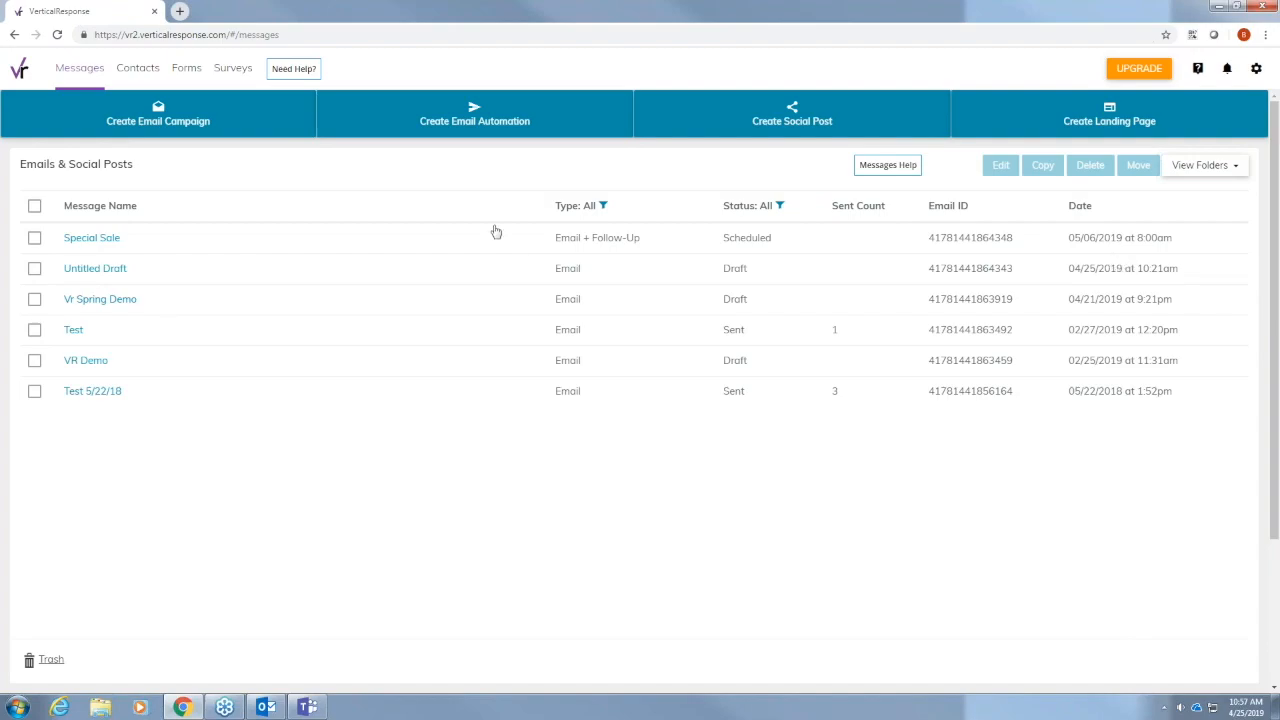
- Start a new email from scratch and exit immediately, leaving another Untitled Draft in Messages
click(162, 128)
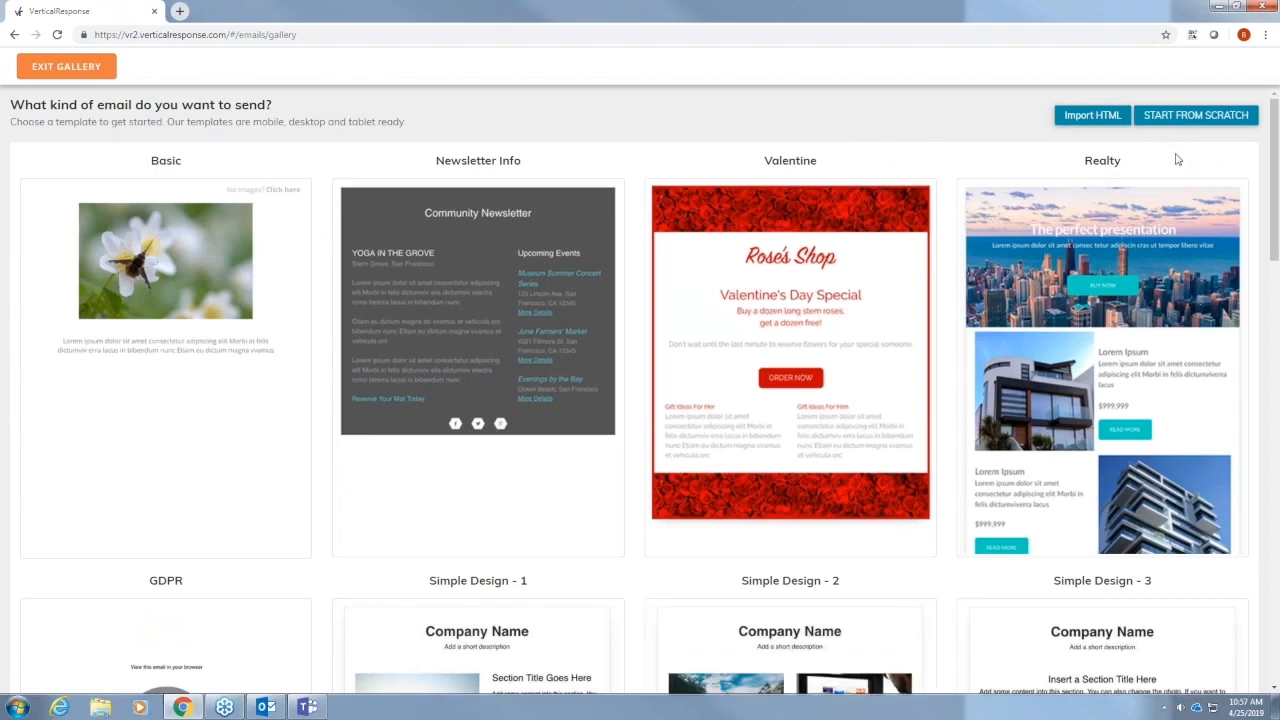
click(1196, 115)
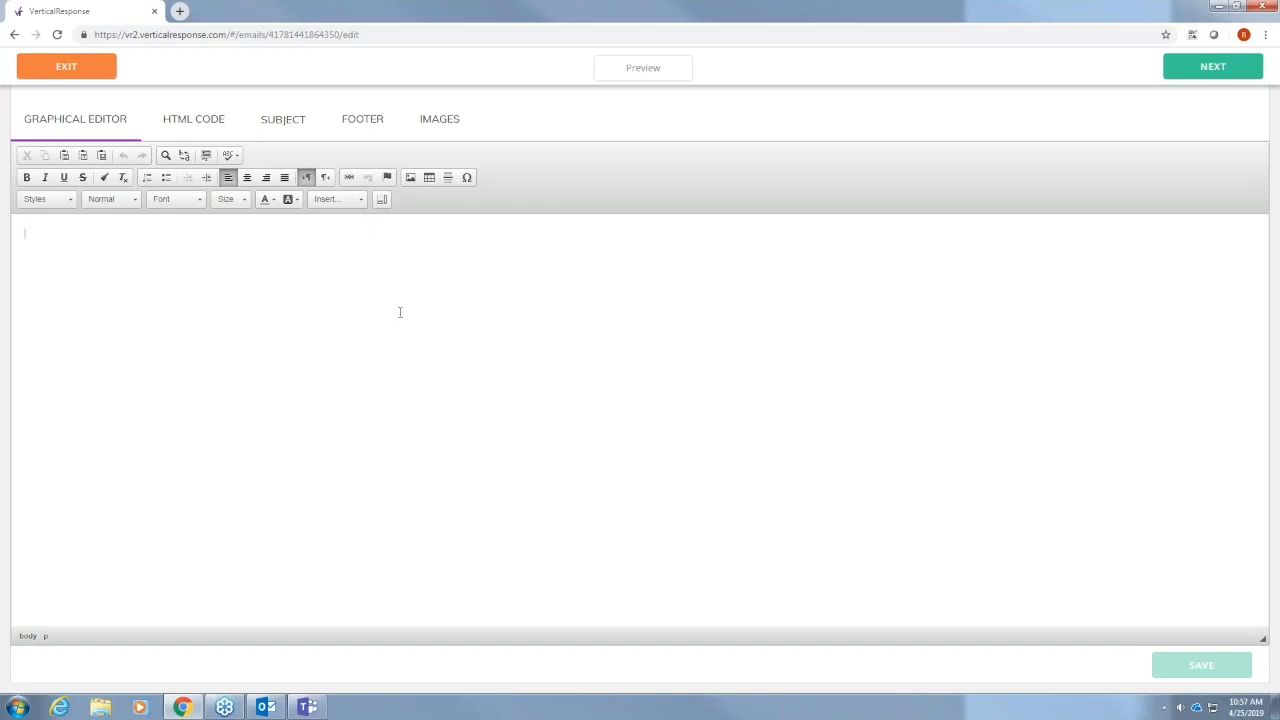
click(66, 66)
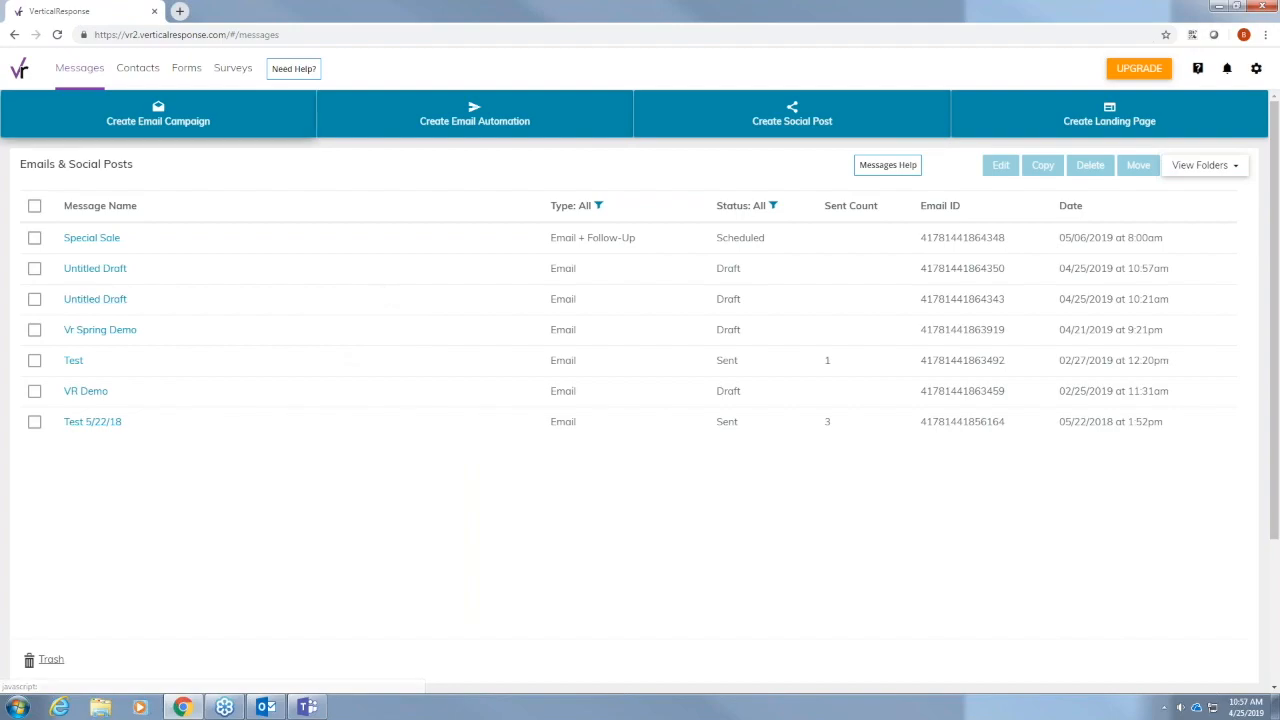
click(1199, 72)
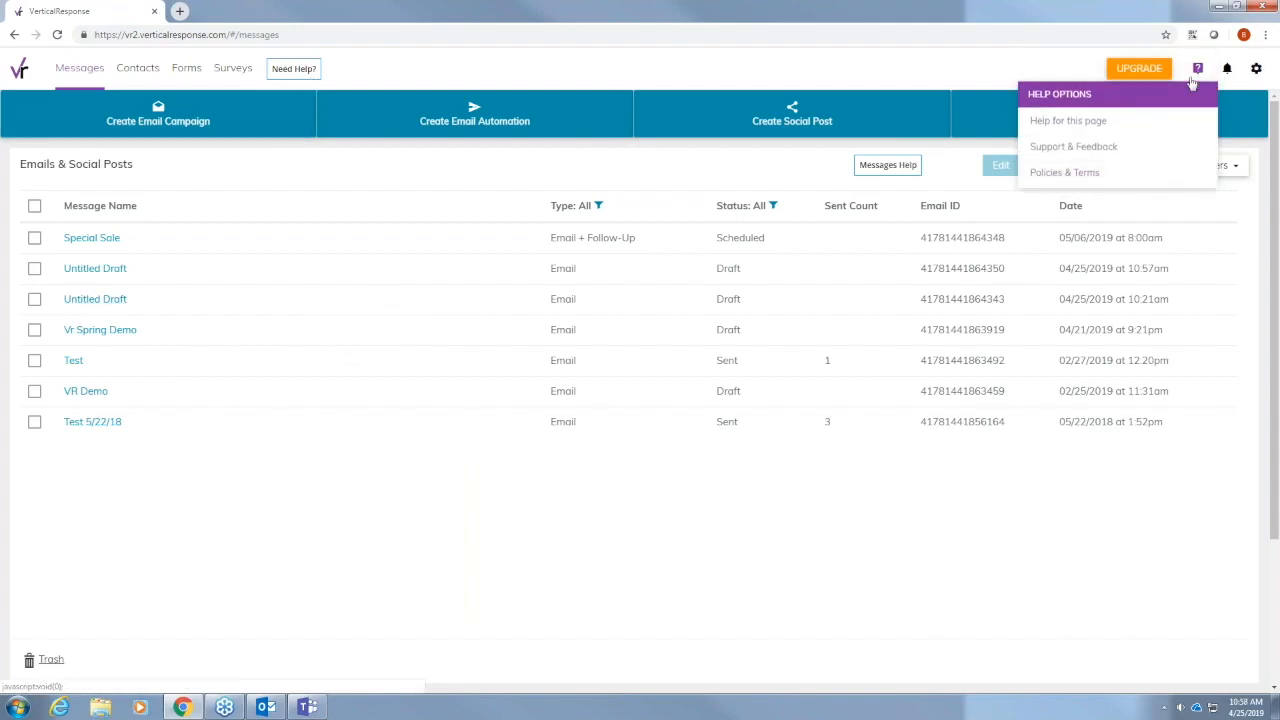